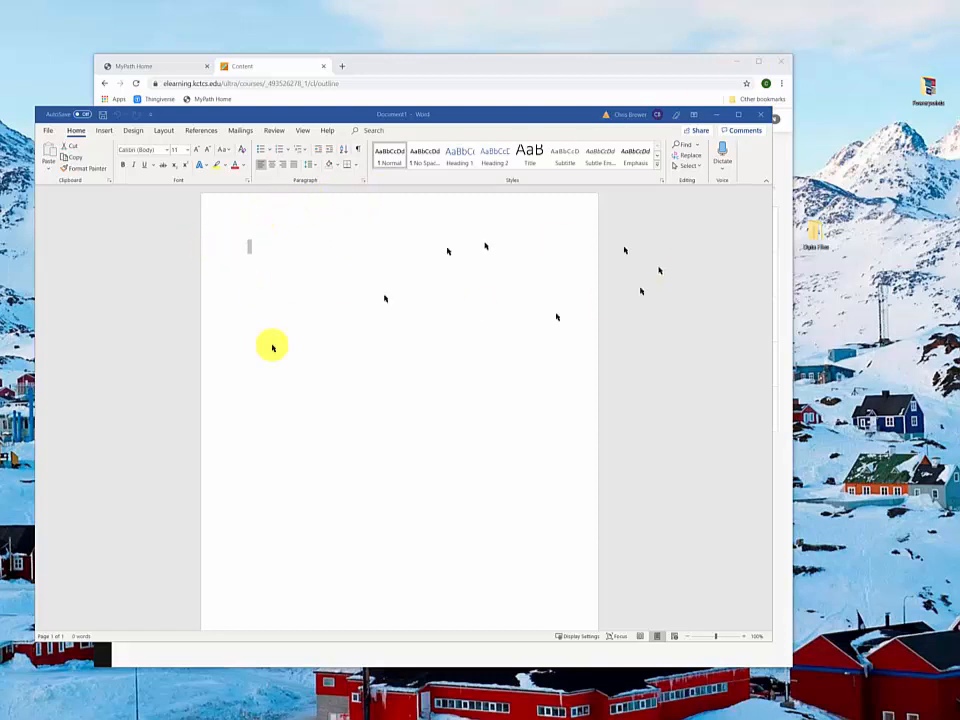
{"action": "left_click", "coordinate": [389, 270]}
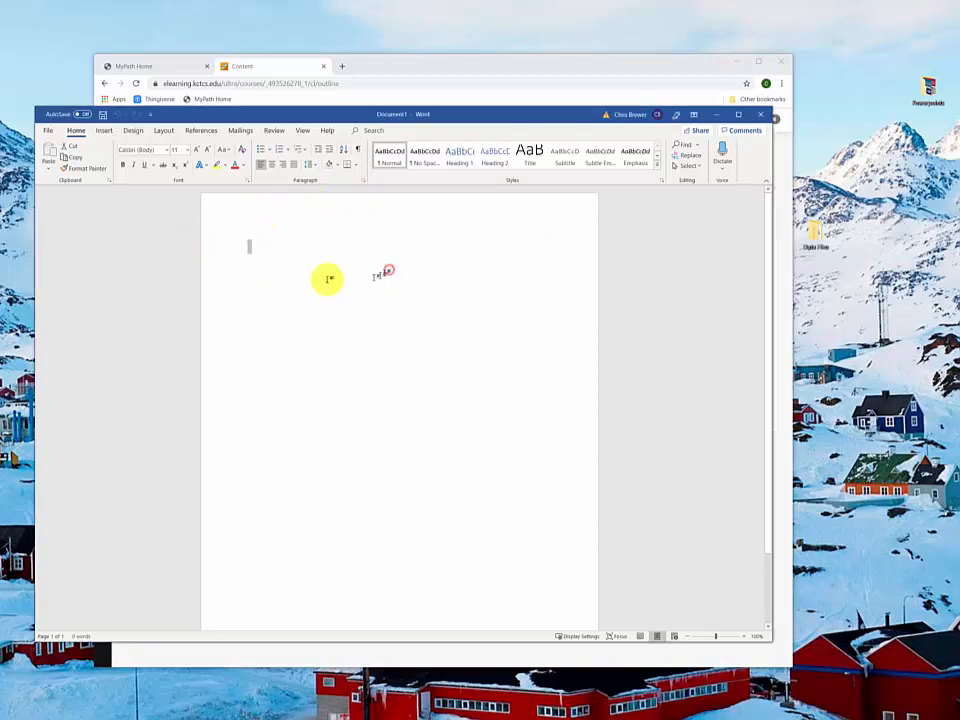
{"action": "left_click", "coordinate": [279, 257]}
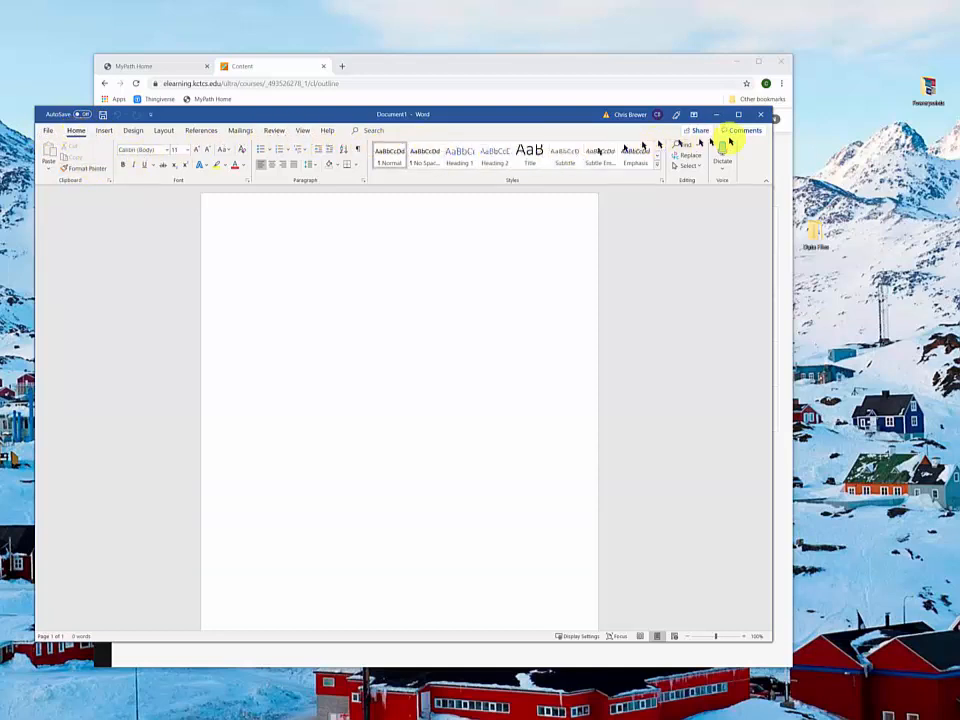
{"action": "left_click", "coordinate": [102, 131]}
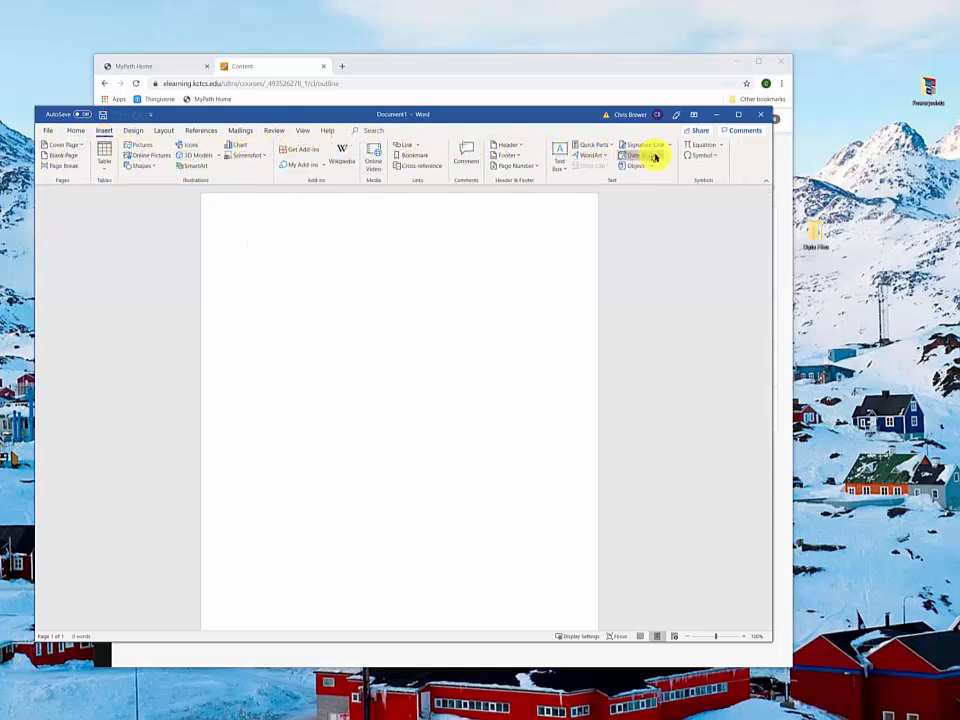
{"action": "left_click", "coordinate": [133, 131]}
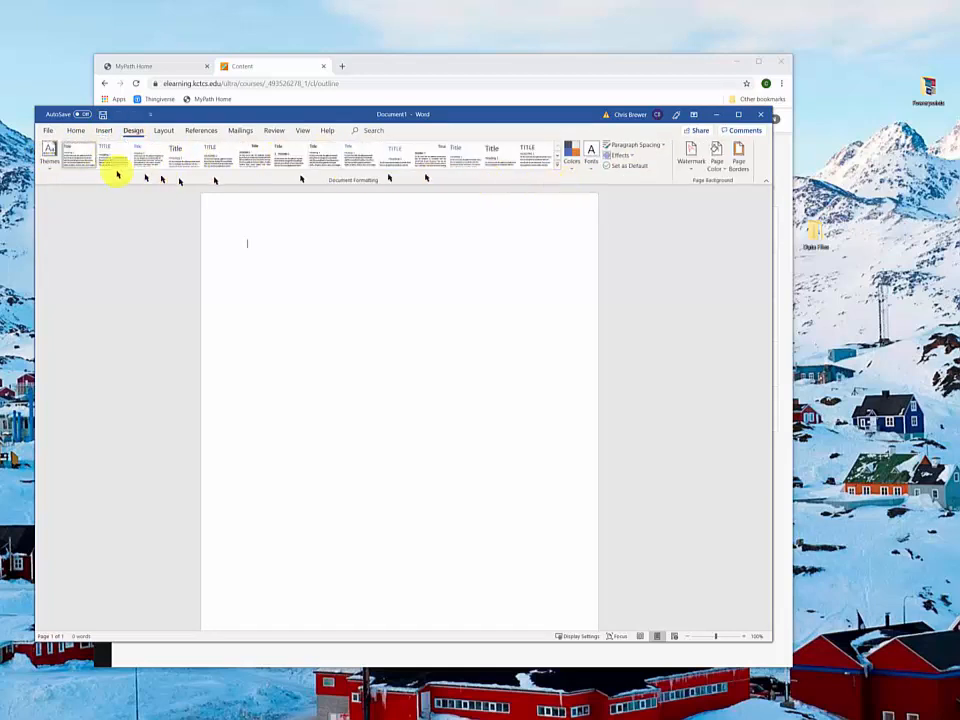
{"action": "left_click", "coordinate": [77, 131]}
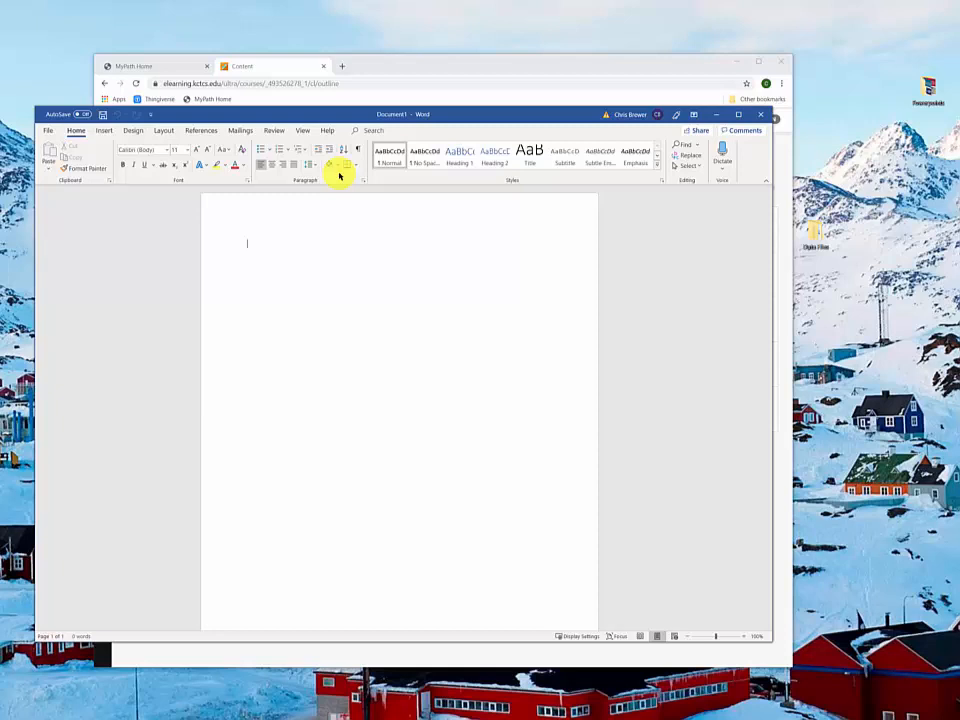
{"action": "left_click", "coordinate": [168, 150]}
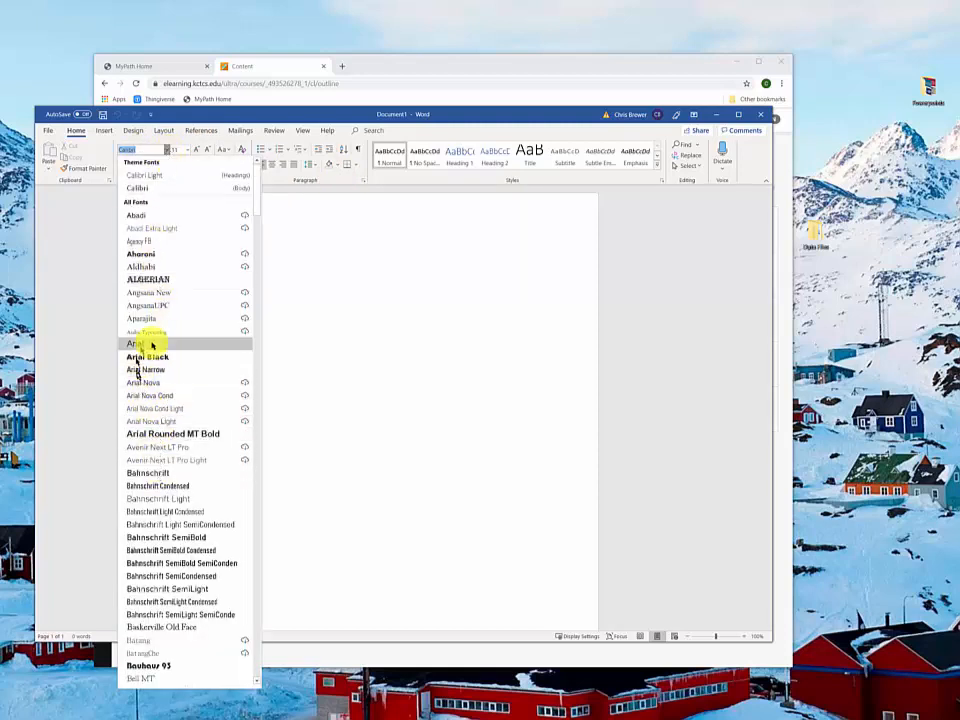
{"action": "left_click", "coordinate": [188, 151]}
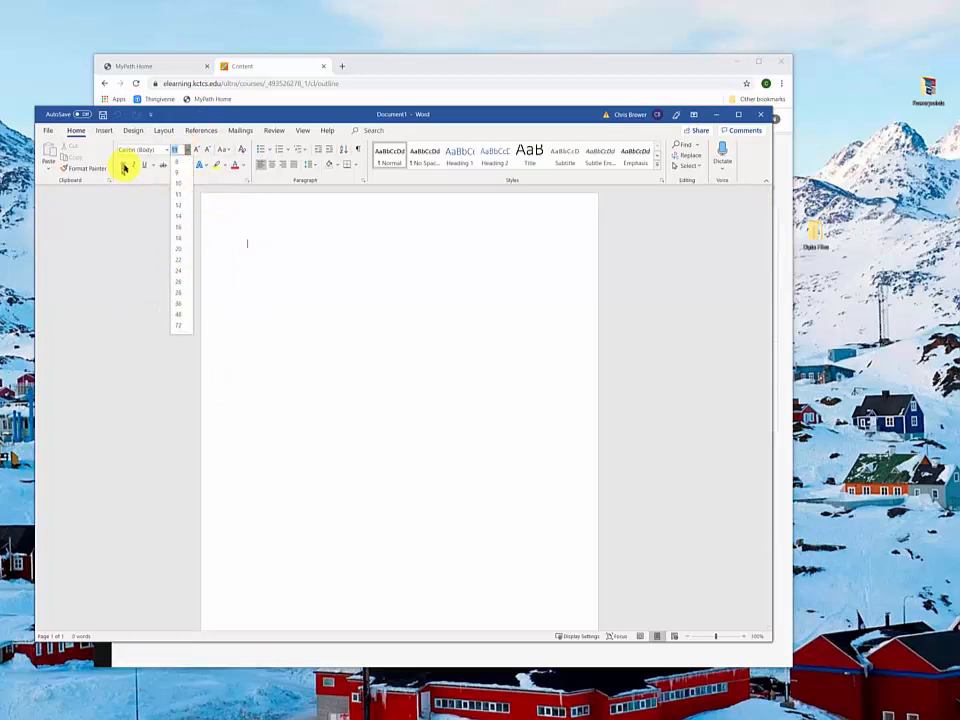
Step: Try bold, italic and underline formatting in the blank document and turn them off again
{"action": "left_click", "coordinate": [125, 167]}
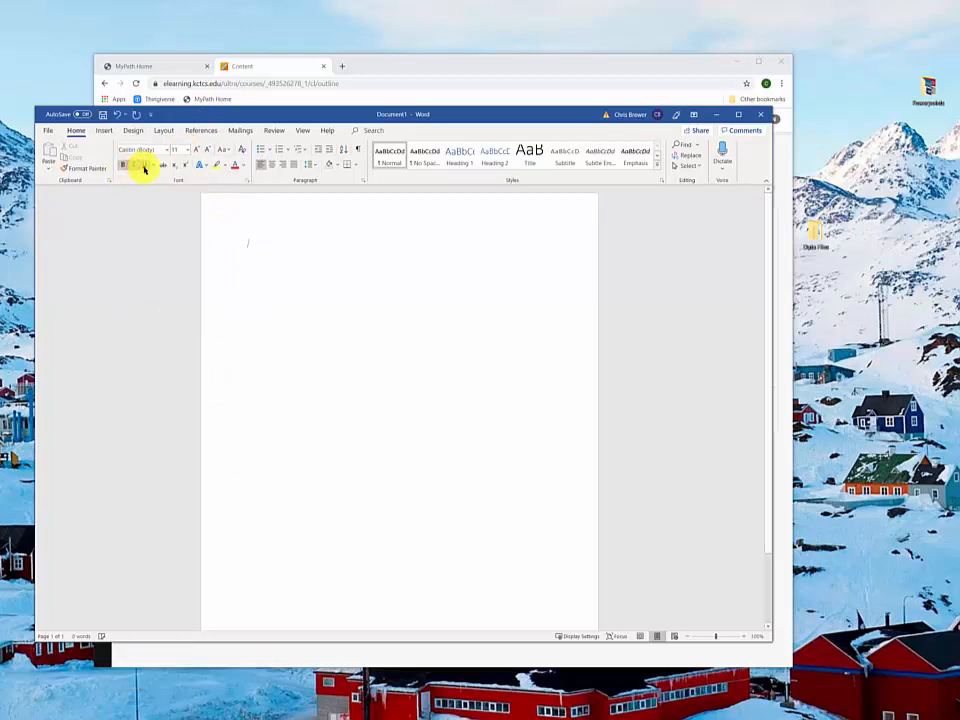
{"action": "left_click", "coordinate": [142, 167]}
{"action": "left_click", "coordinate": [125, 165]}
{"action": "left_click", "coordinate": [146, 168]}
{"action": "left_click", "coordinate": [121, 165]}
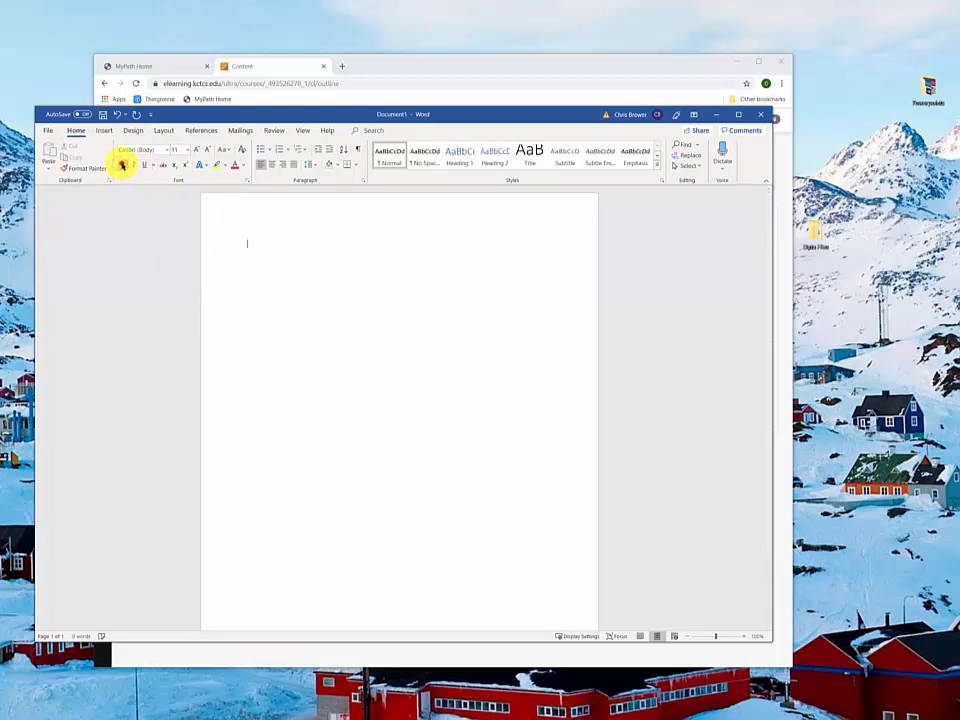
{"action": "left_click", "coordinate": [122, 164]}
{"action": "left_click", "coordinate": [123, 164]}
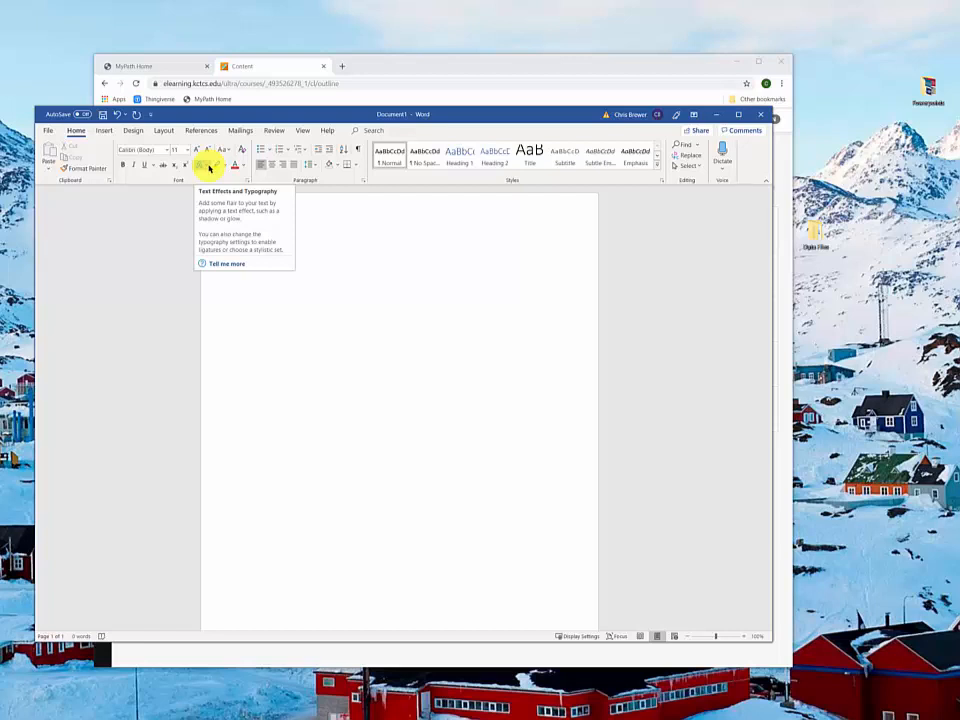
Step: Switch to the course site in the browser and open the Class Files folder of Microsoft Word Module 1
{"action": "left_click", "coordinate": [366, 93]}
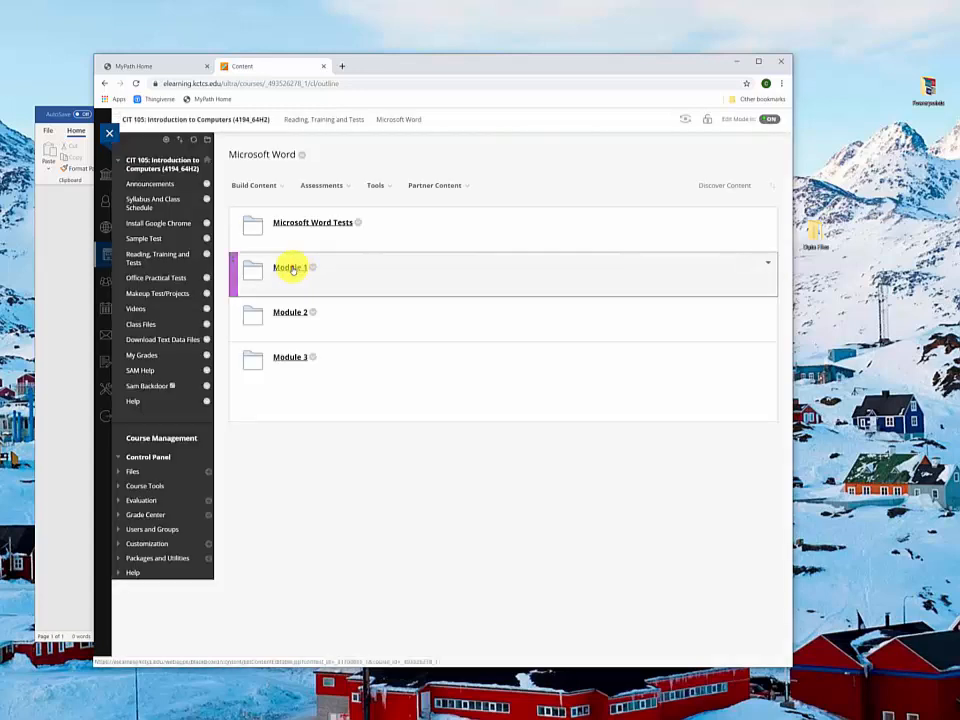
{"action": "left_click", "coordinate": [292, 268]}
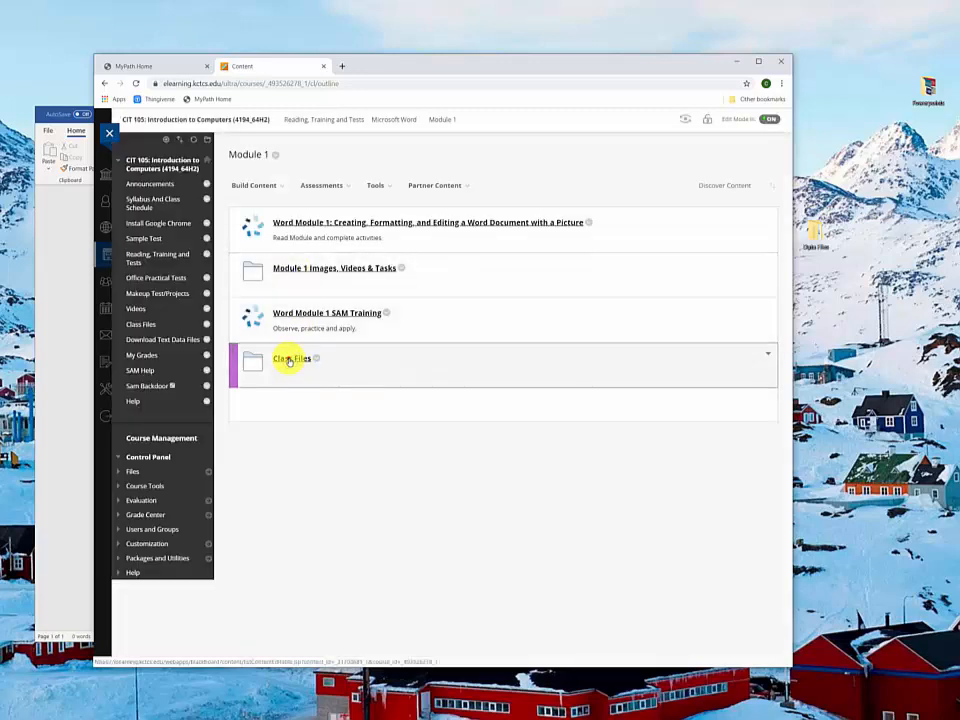
{"action": "left_click", "coordinate": [286, 364]}
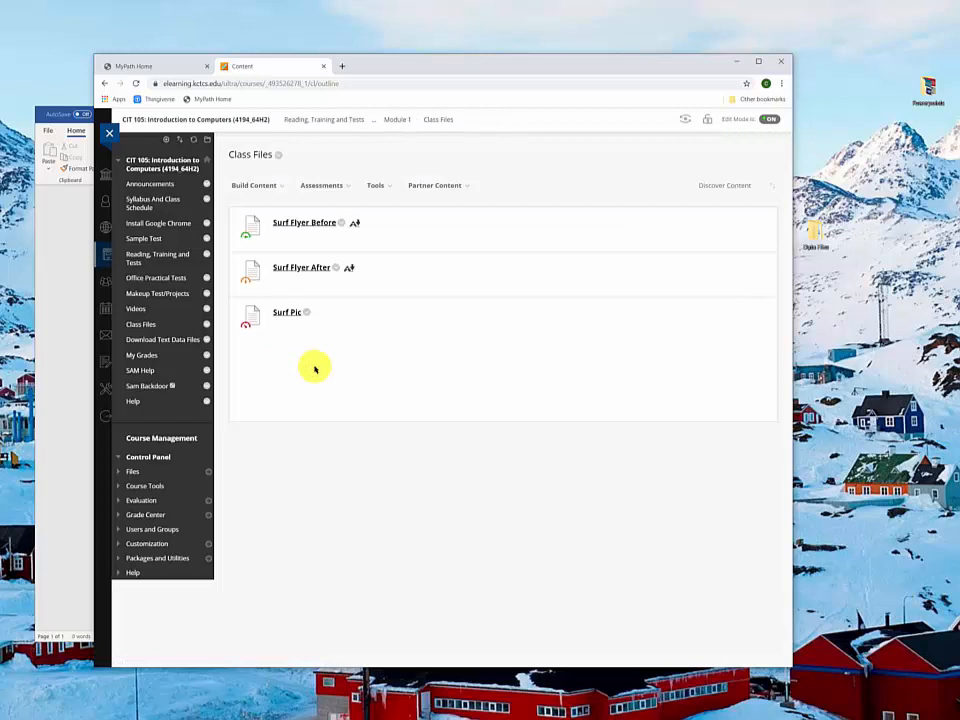
Step: Download the Surf Flyer After file, open it in Word and enable editing
{"action": "left_click", "coordinate": [311, 270]}
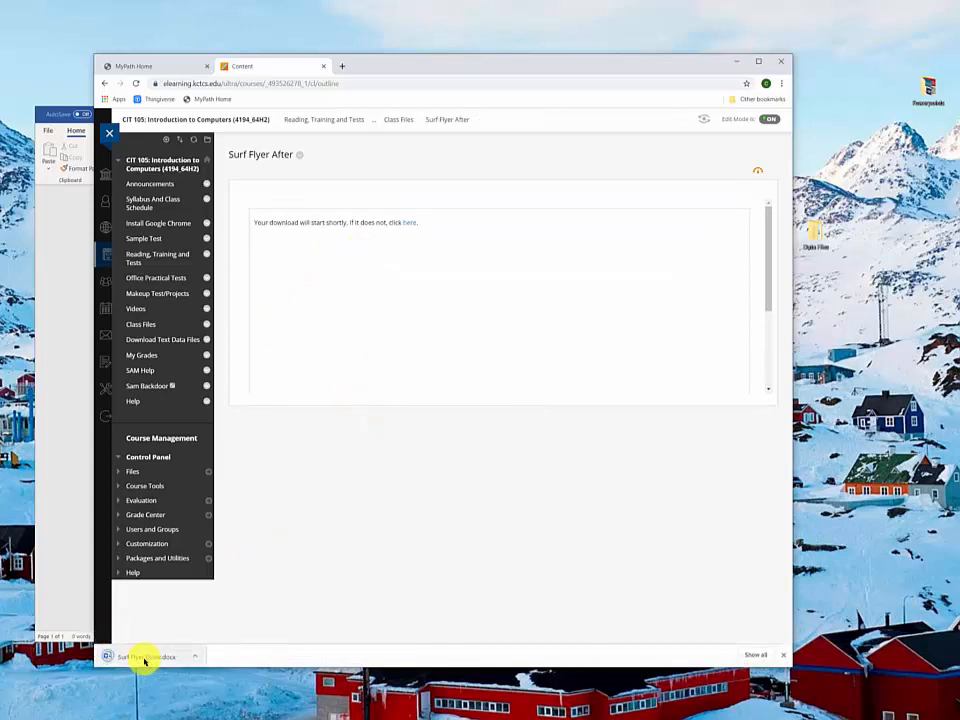
{"action": "left_click", "coordinate": [143, 657]}
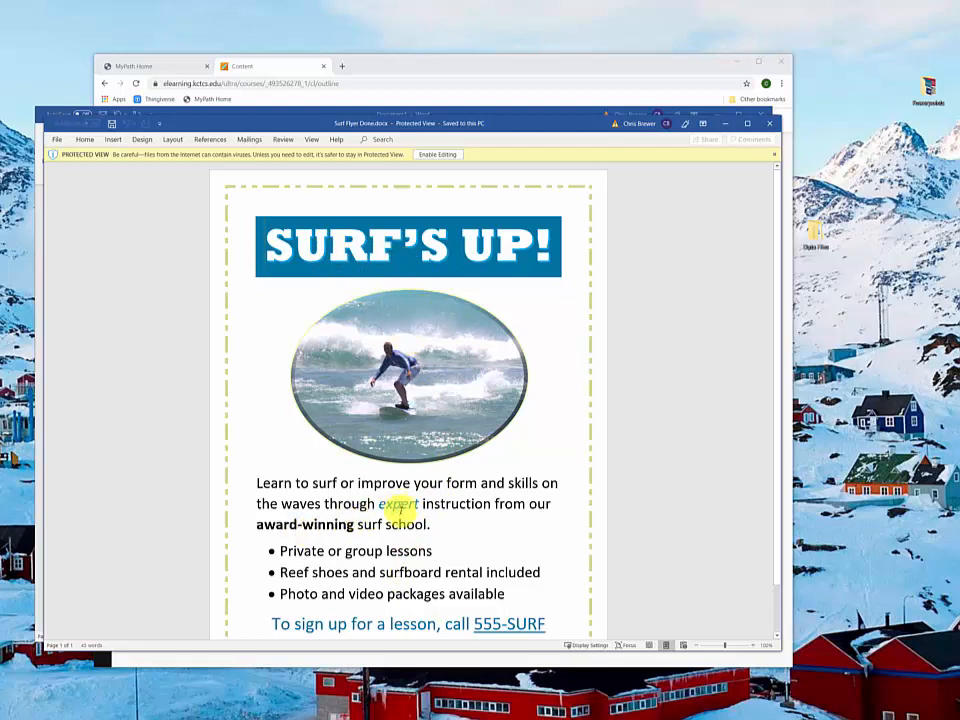
{"action": "scroll", "coordinate": [364, 566], "scroll_direction": "down", "scroll_amount": 1}
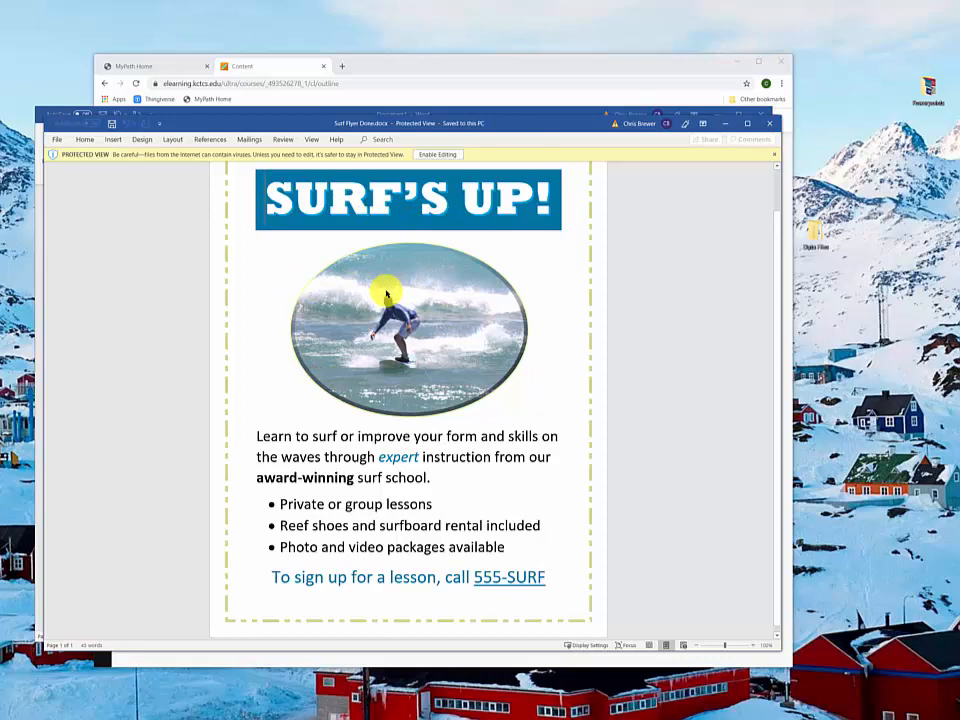
{"action": "left_click", "coordinate": [437, 156]}
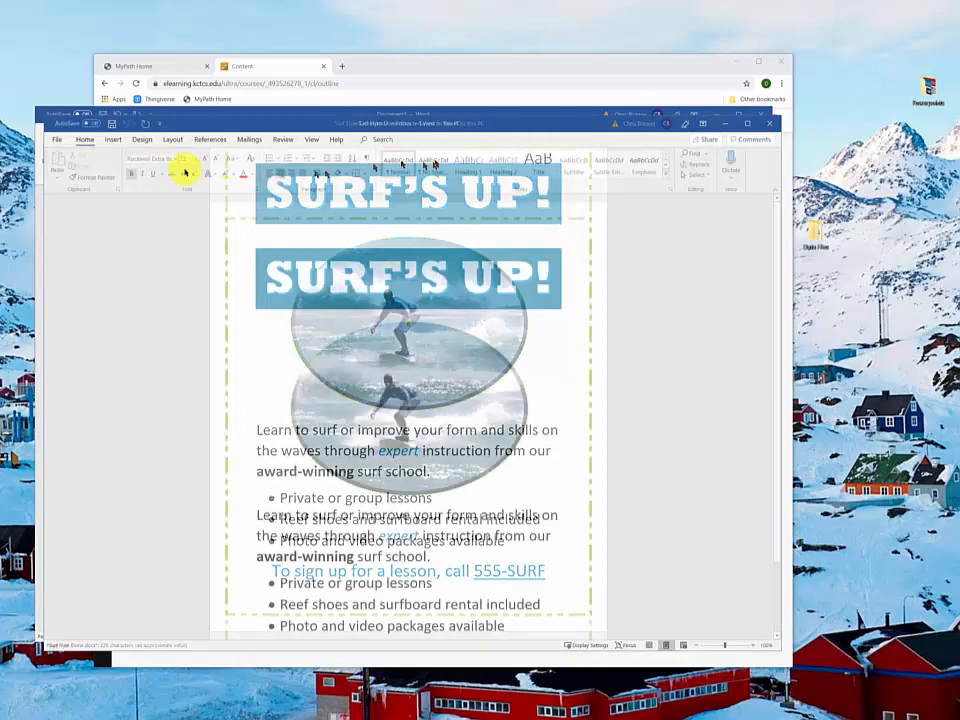
Step: Return to the Class Files list in the browser, download Surf Flyer Before and open it in Word
{"action": "left_click", "coordinate": [435, 69]}
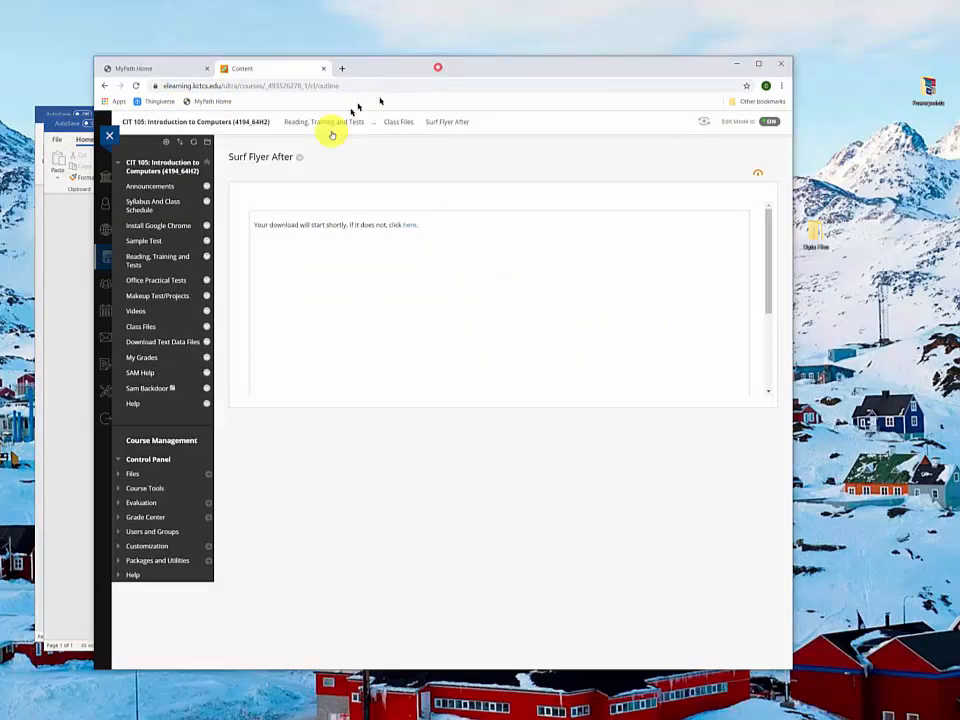
{"action": "left_click", "coordinate": [109, 89]}
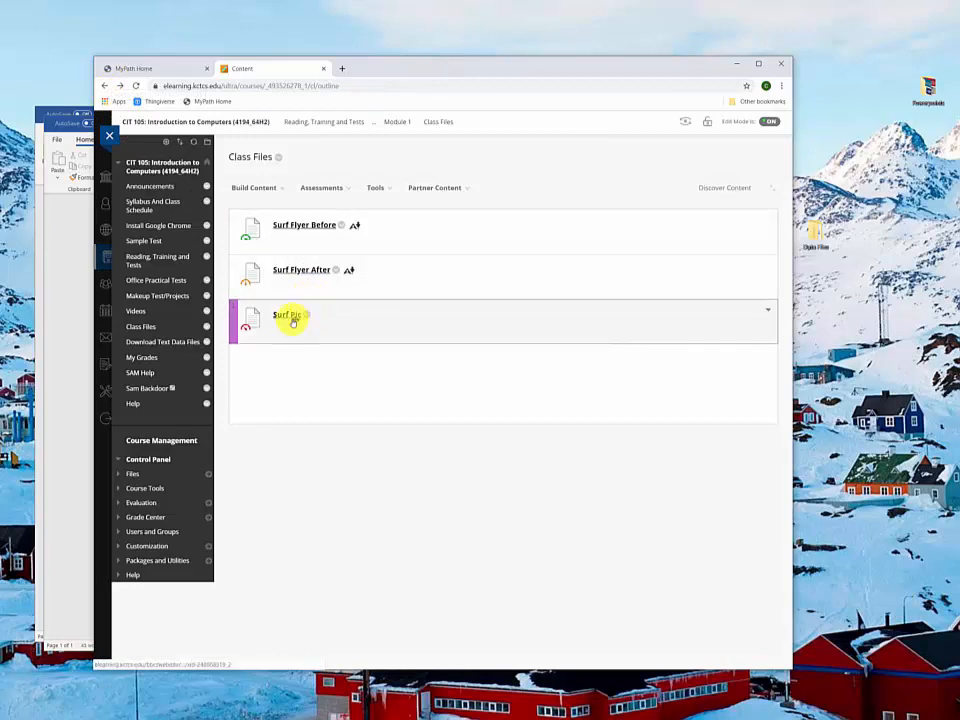
{"action": "left_click", "coordinate": [292, 226]}
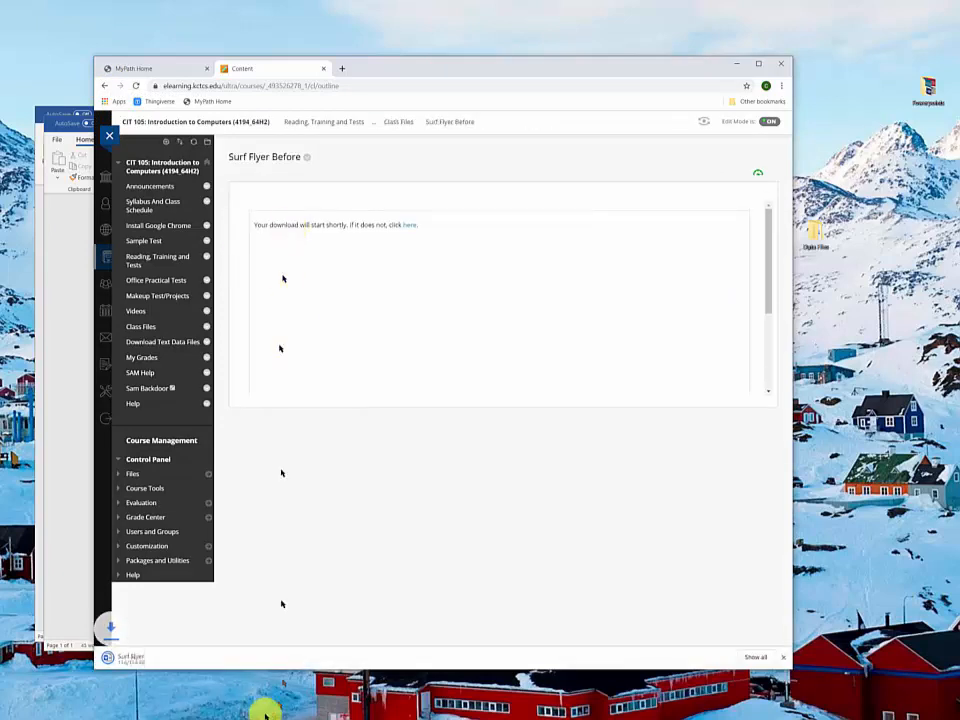
{"action": "left_click", "coordinate": [140, 664]}
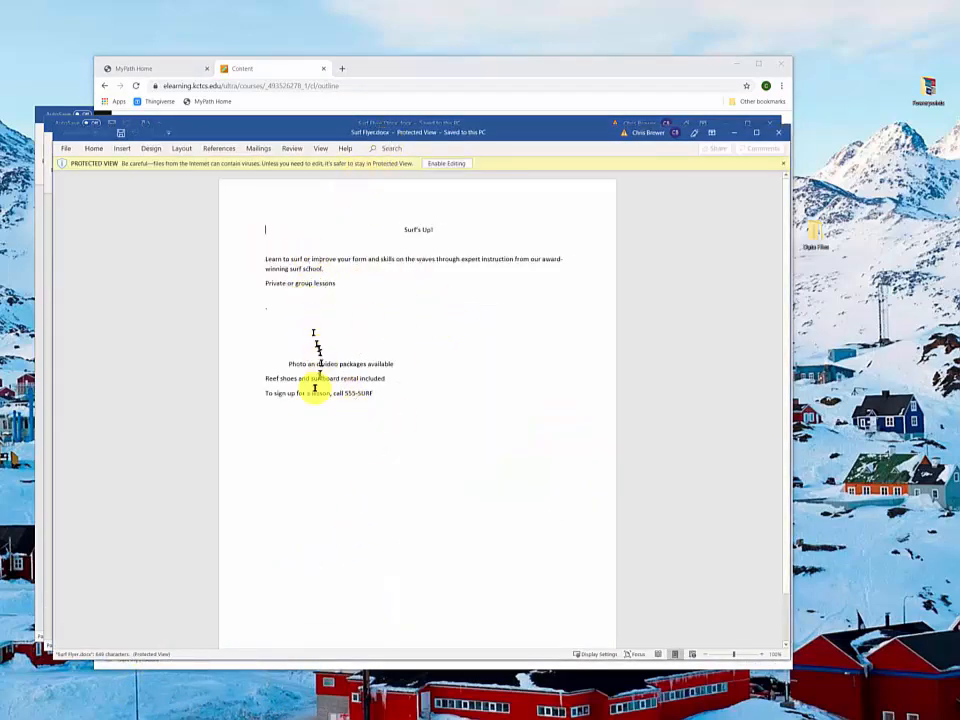
Step: Compare the unformatted flyer with the finished one, minimize the finished flyer and reposition the unformatted flyer's window
{"action": "left_click_drag", "start_coordinate": [332, 130], "coordinate": [538, 281]}
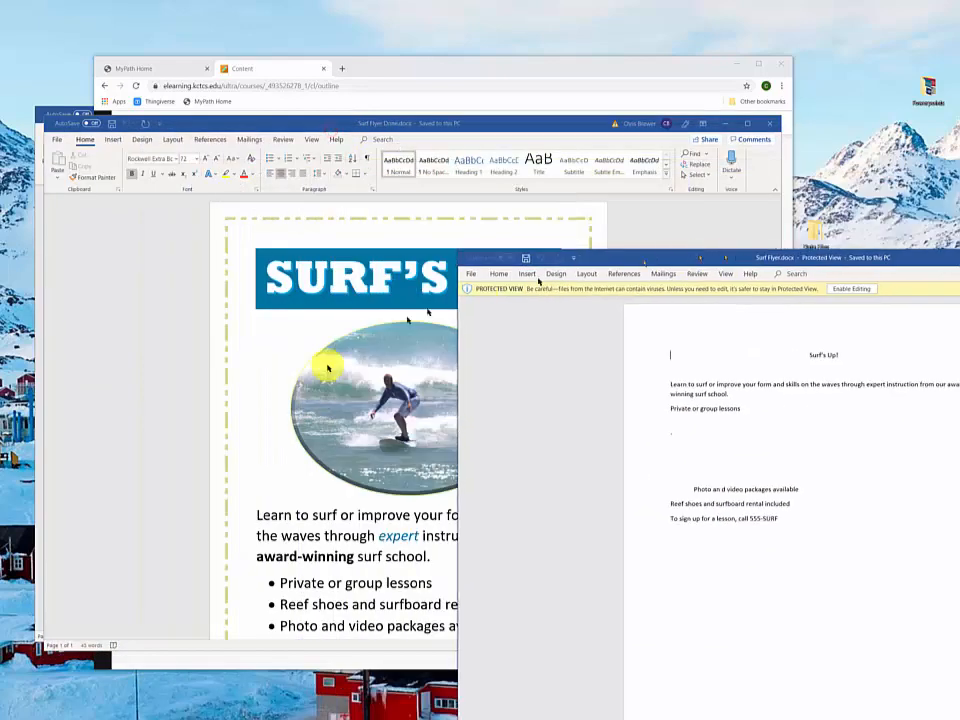
{"action": "left_click", "coordinate": [272, 432]}
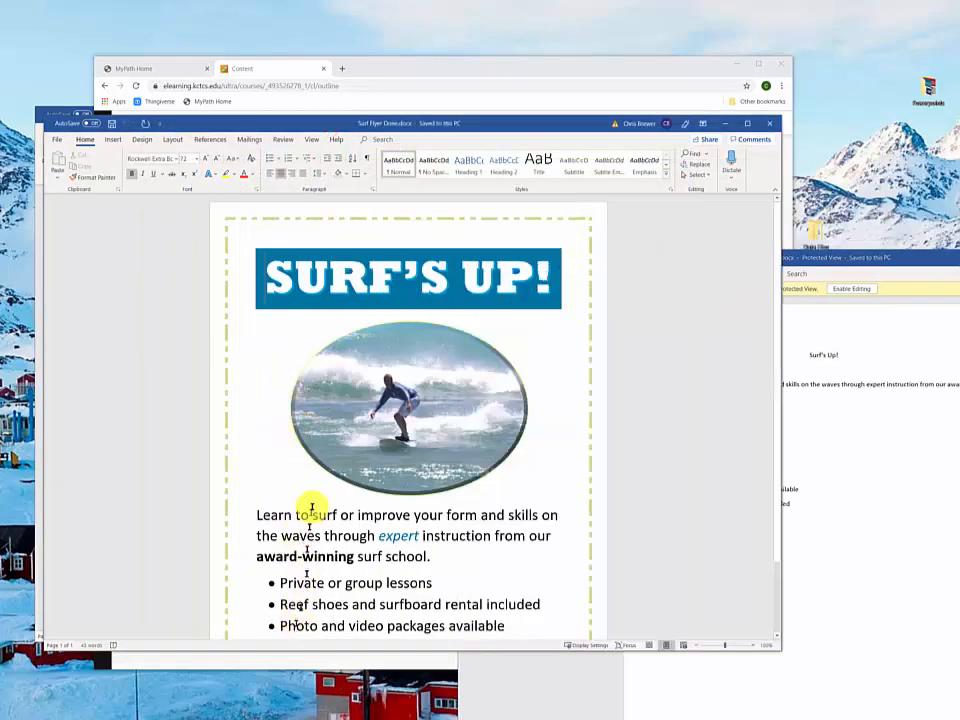
{"action": "left_click_drag", "start_coordinate": [810, 253], "coordinate": [586, 193]}
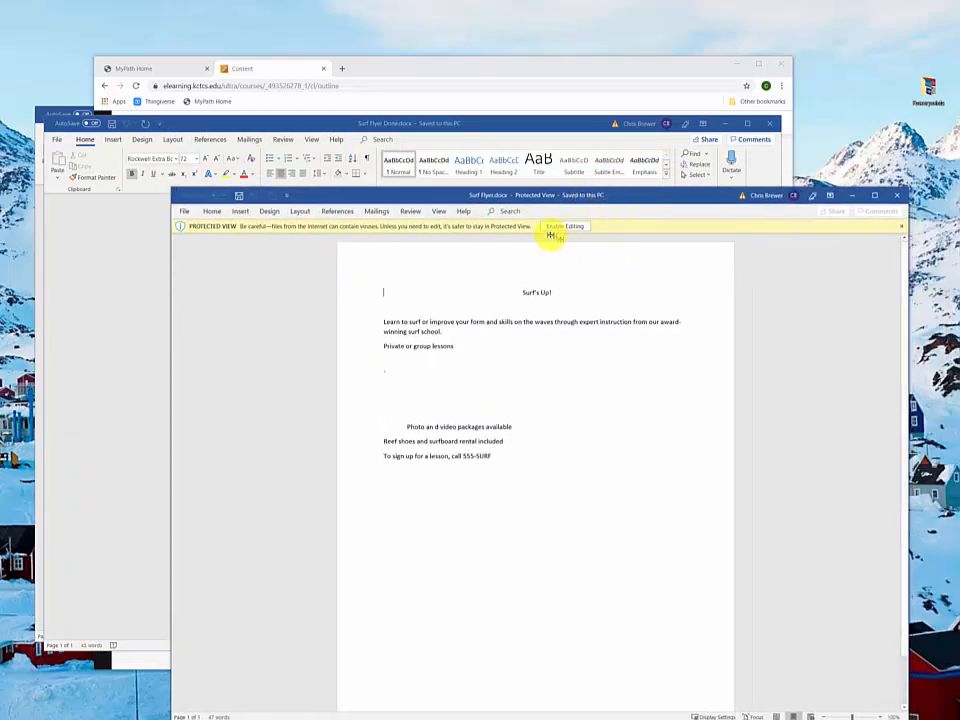
{"action": "left_click", "coordinate": [723, 123]}
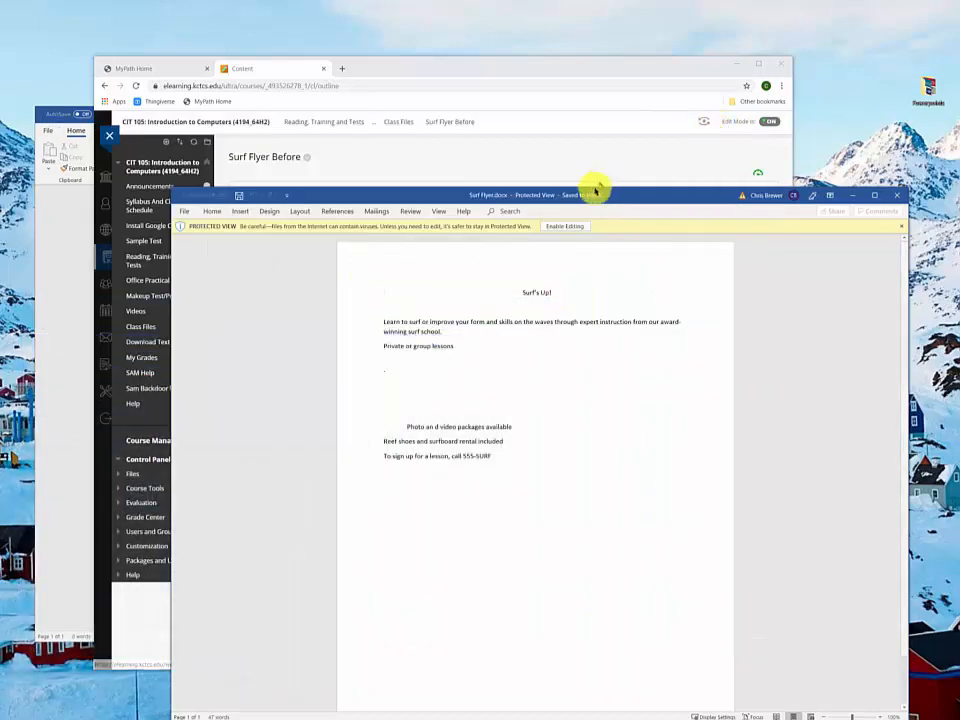
{"action": "left_click_drag", "start_coordinate": [595, 197], "coordinate": [508, 134]}
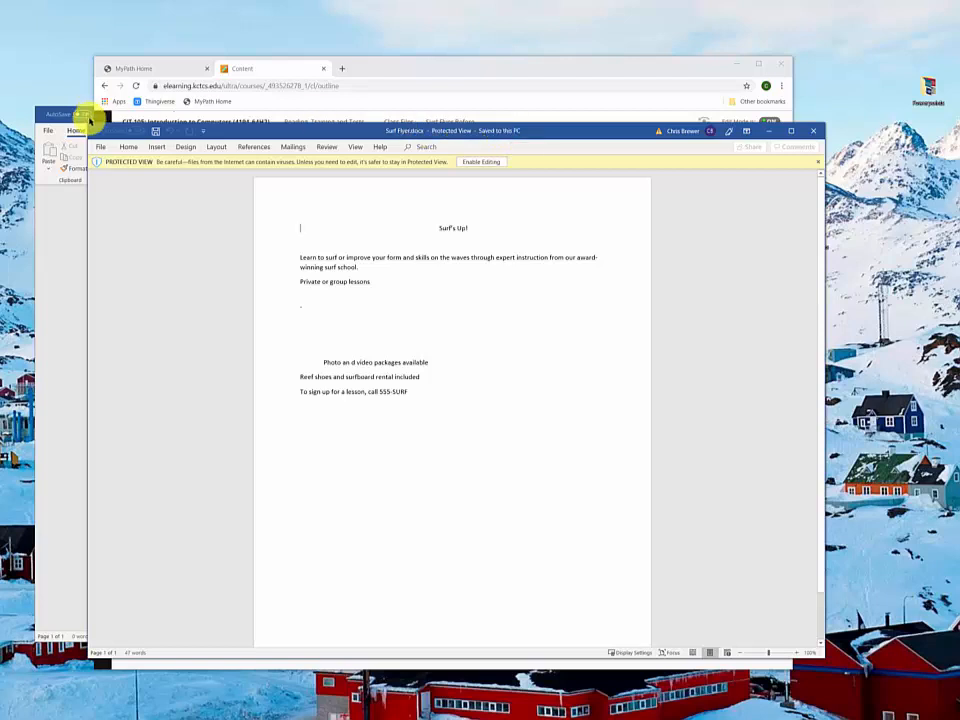
Step: Enable editing in Surf Flyer.docx and show the paragraph marks and other hidden formatting symbols
{"action": "left_click", "coordinate": [478, 164]}
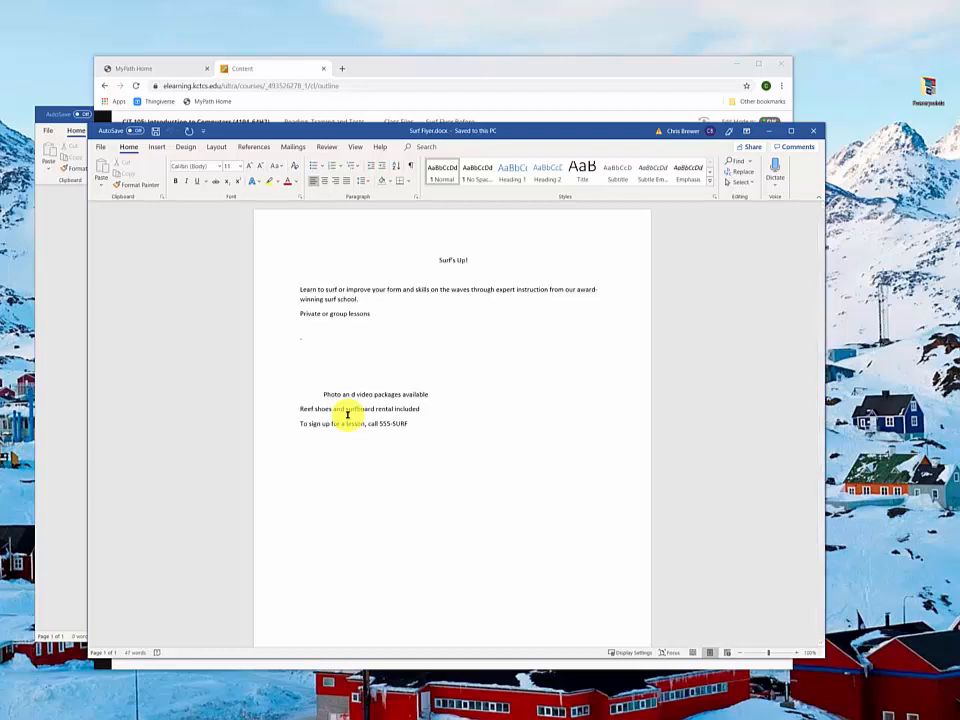
{"action": "left_click", "coordinate": [409, 167]}
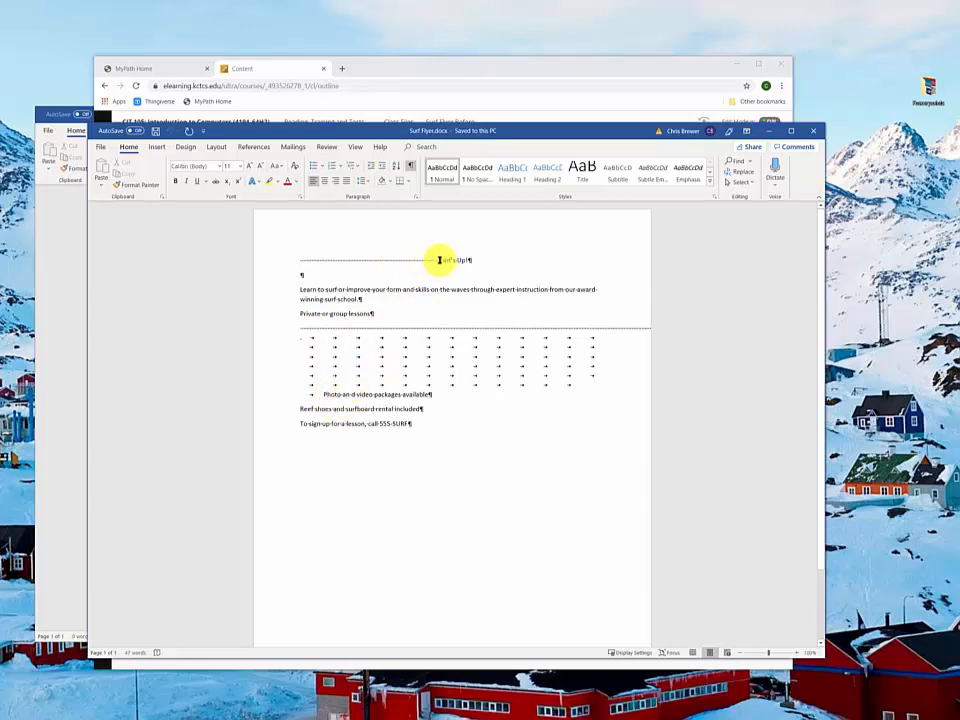
Step: Delete the stray spaces before "Surf's Up!" and the extra spaces and tabs before the photo and video packages line
{"action": "left_click_drag", "start_coordinate": [439, 261], "coordinate": [300, 259]}
{"action": "key", "text": "Delete"}
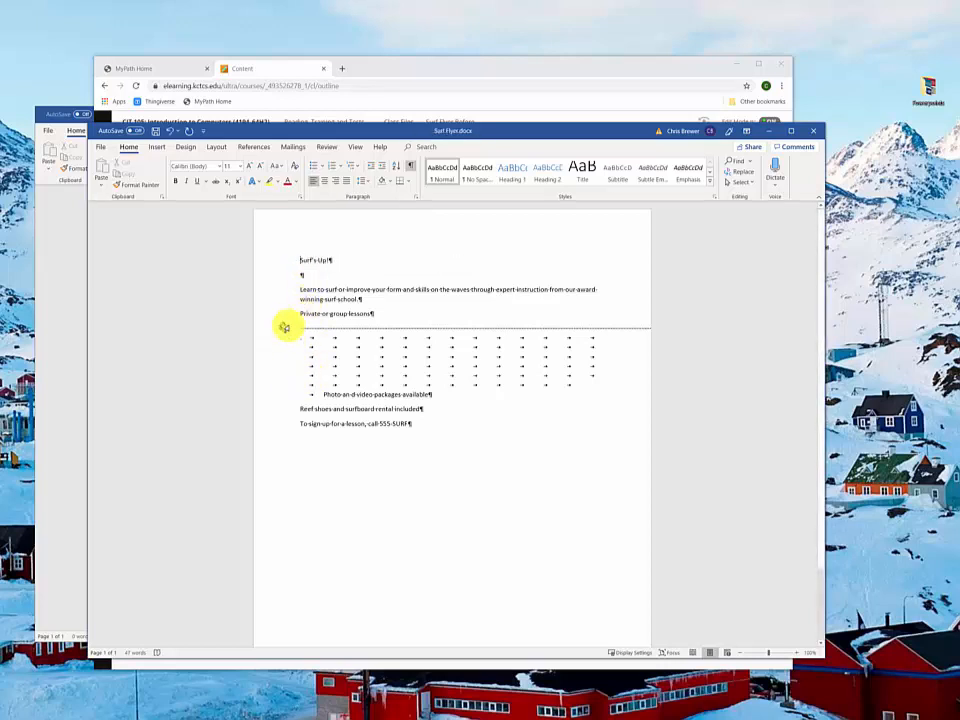
{"action": "left_click", "coordinate": [288, 328]}
{"action": "left_click_drag", "start_coordinate": [279, 328], "coordinate": [280, 390]}
{"action": "key", "text": "Delete"}
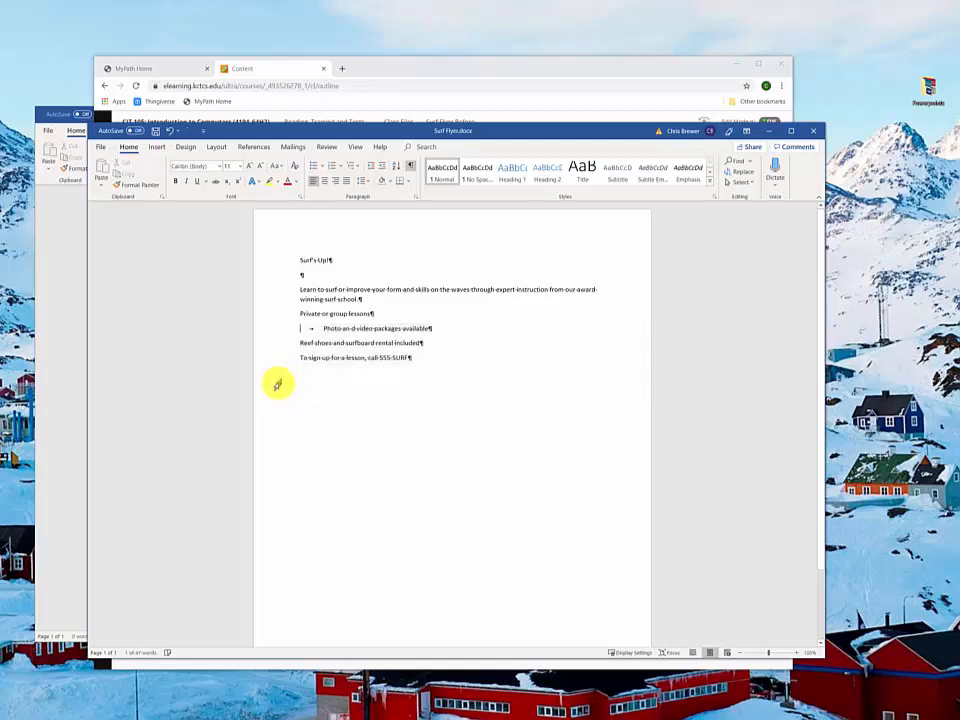
{"action": "left_click", "coordinate": [321, 328]}
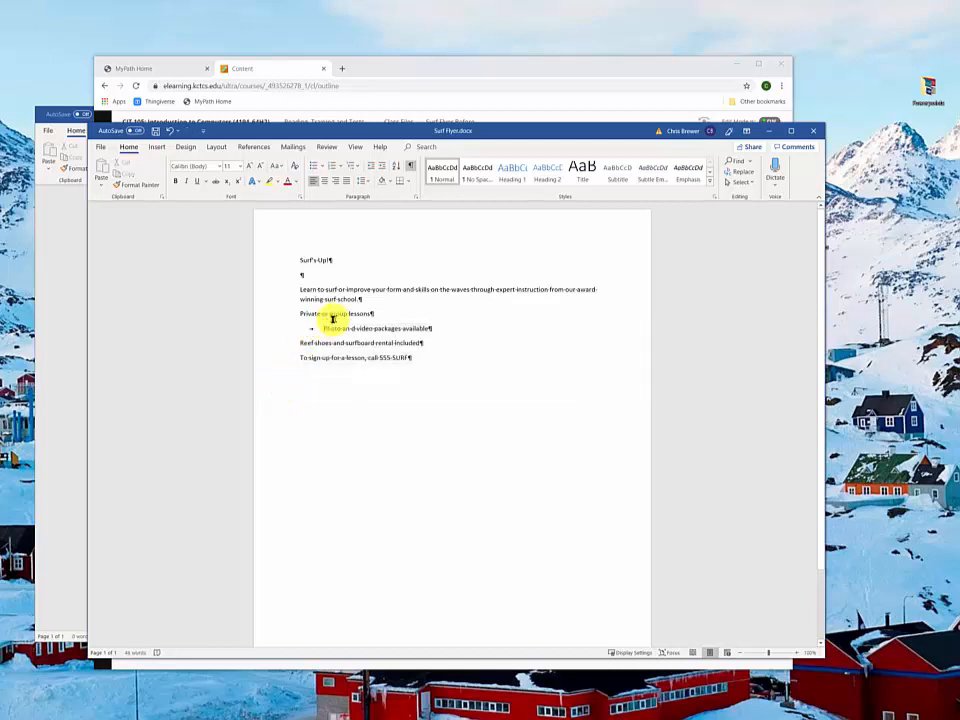
{"action": "key", "text": "BackSpace"}
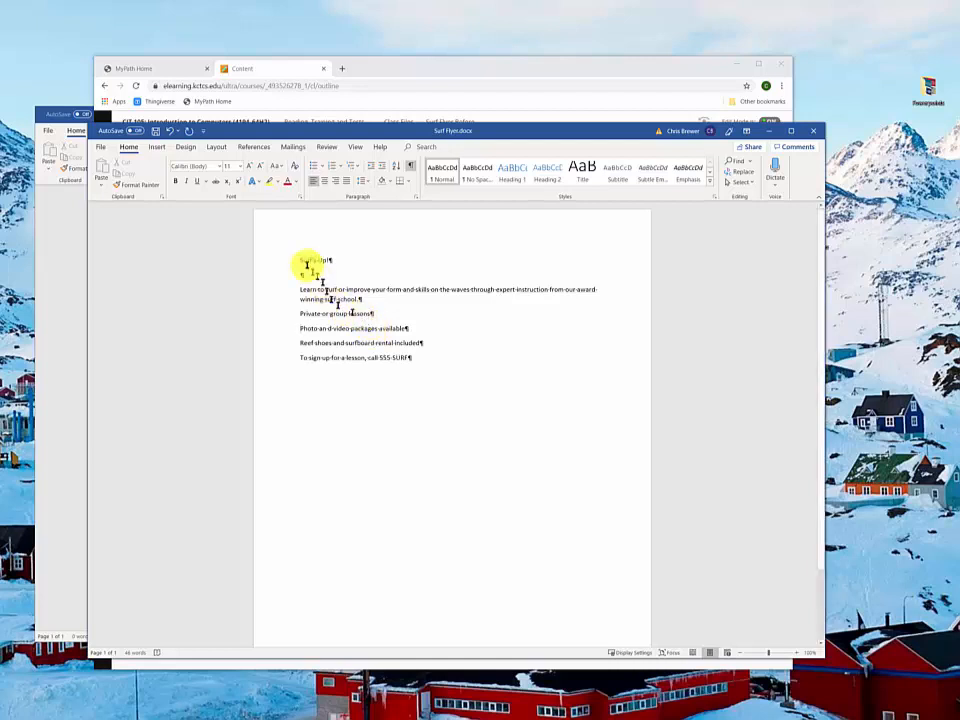
{"action": "left_click_drag", "start_coordinate": [300, 260], "coordinate": [321, 262]}
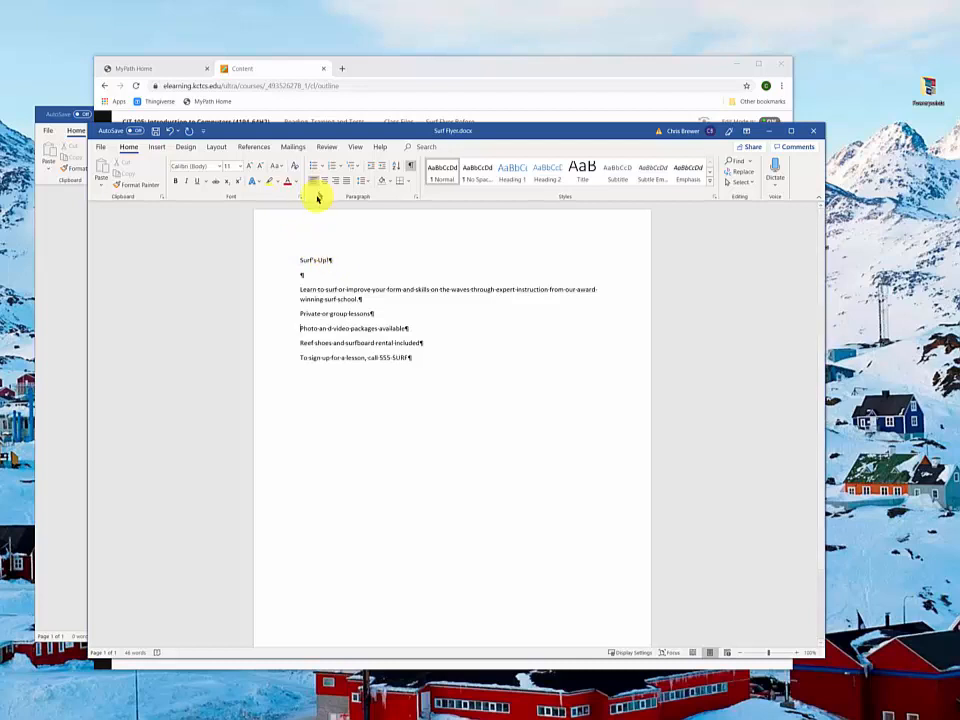
{"action": "left_click", "coordinate": [280, 263]}
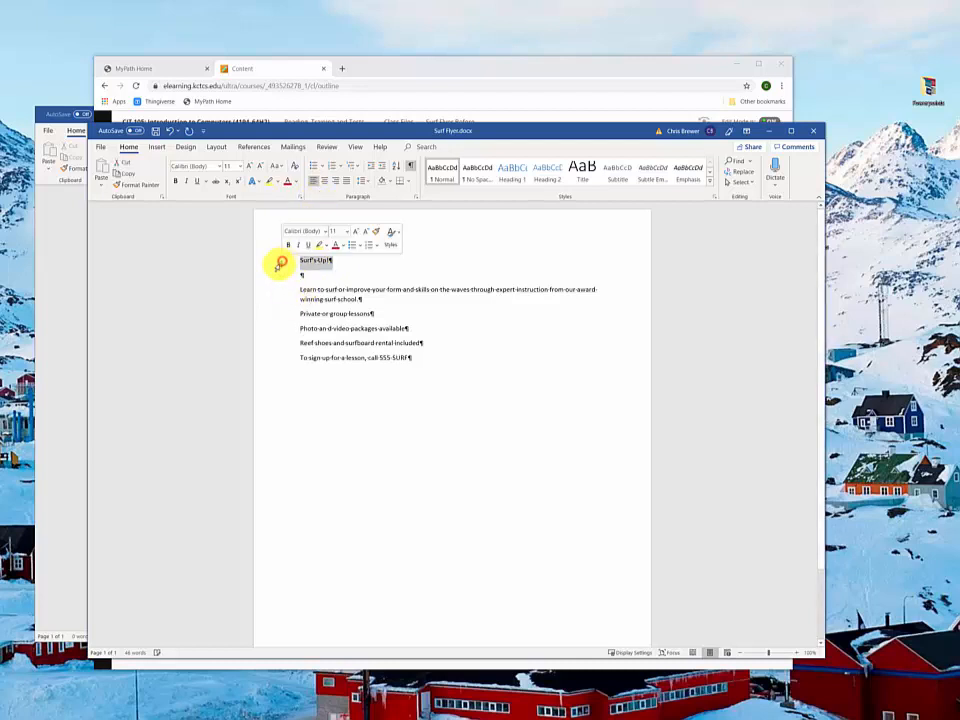
{"action": "left_click", "coordinate": [405, 268]}
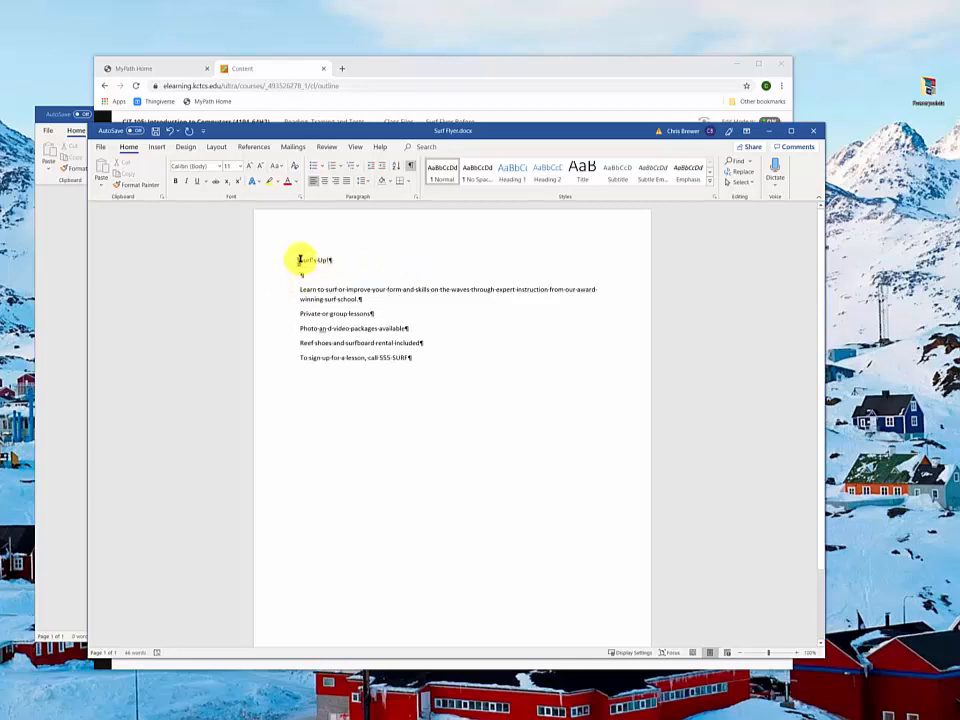
Step: Try a font size of 28 on the "Surf's Up!" title and undo the size change
{"action": "left_click_drag", "start_coordinate": [298, 259], "coordinate": [326, 262]}
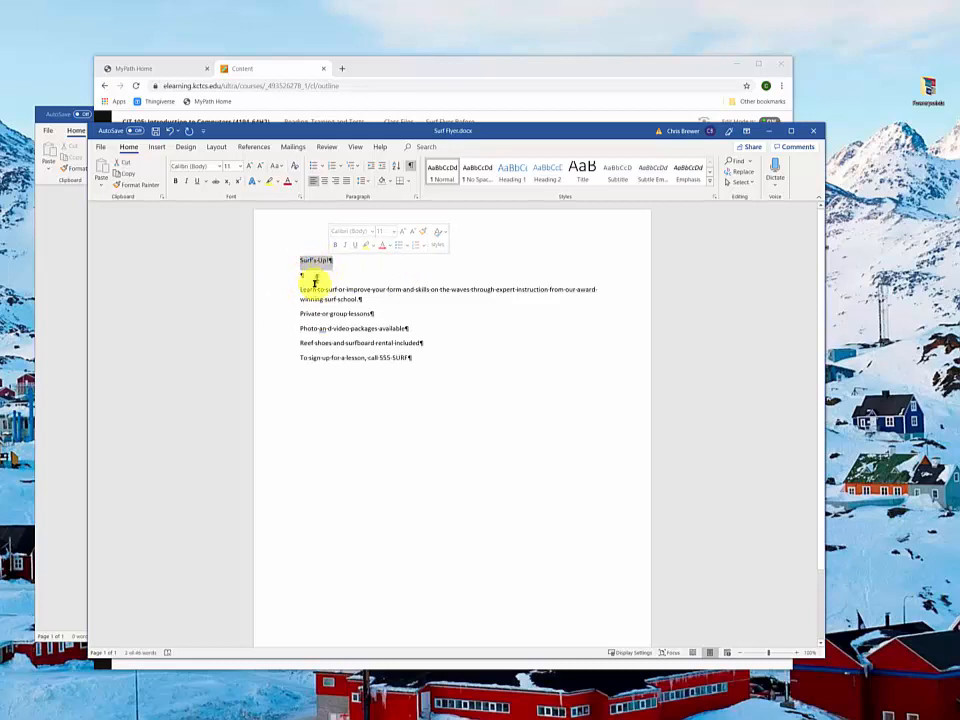
{"action": "left_click", "coordinate": [240, 168]}
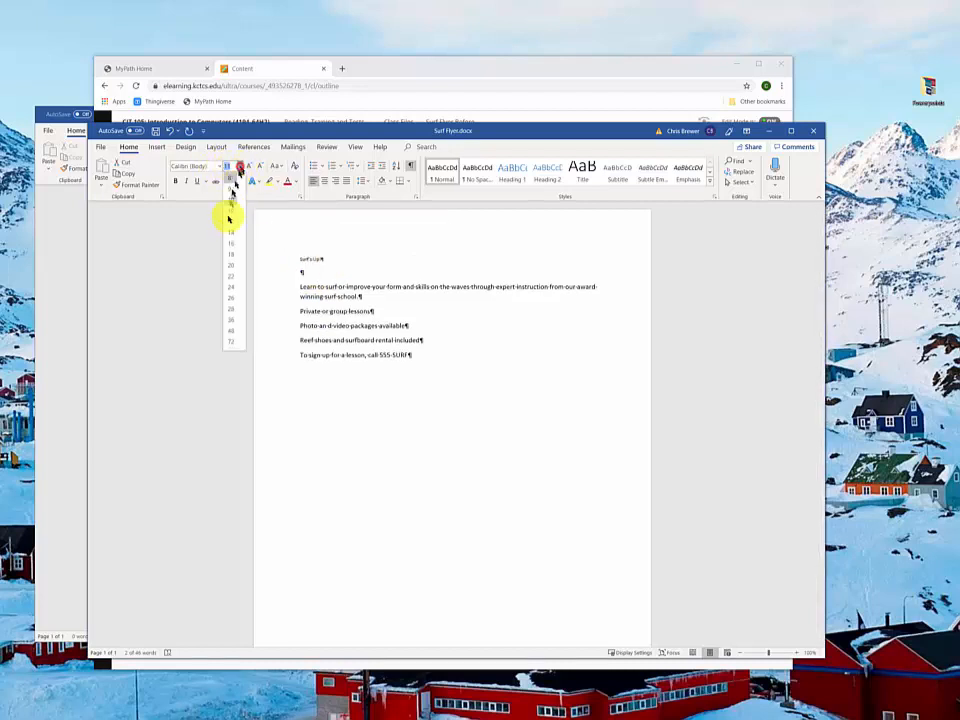
{"action": "left_click", "coordinate": [229, 306]}
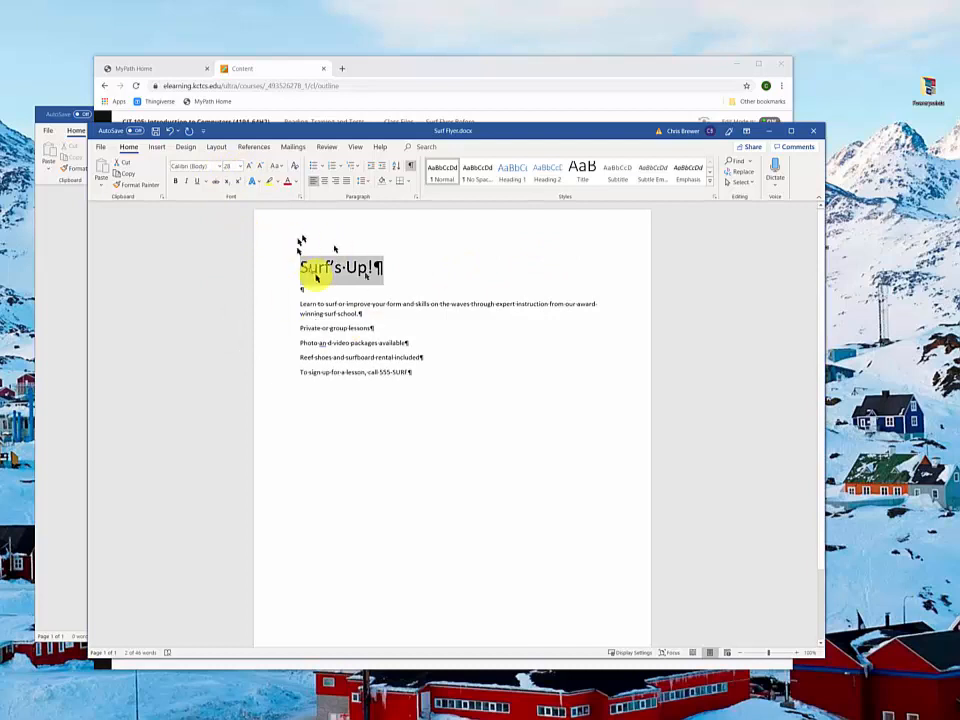
{"action": "key", "text": "ctrl+z"}
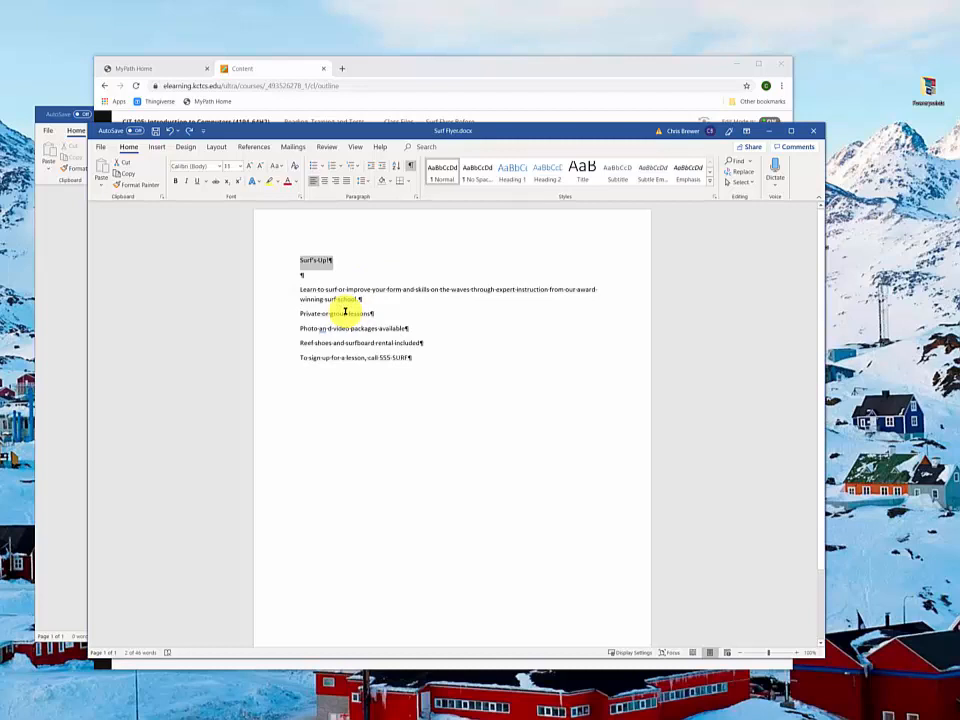
Step: Select the "Surf's Up!" line, then the complete two-line "Learn to surf" paragraph, including its paragraph mark
{"action": "left_click", "coordinate": [375, 268]}
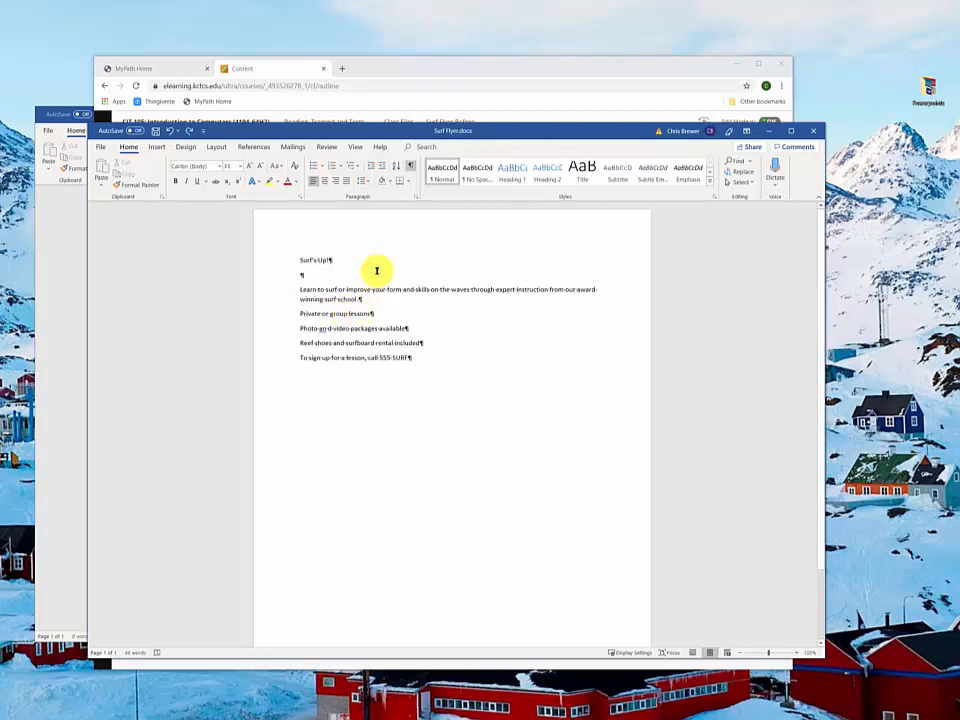
{"action": "left_click", "coordinate": [274, 264]}
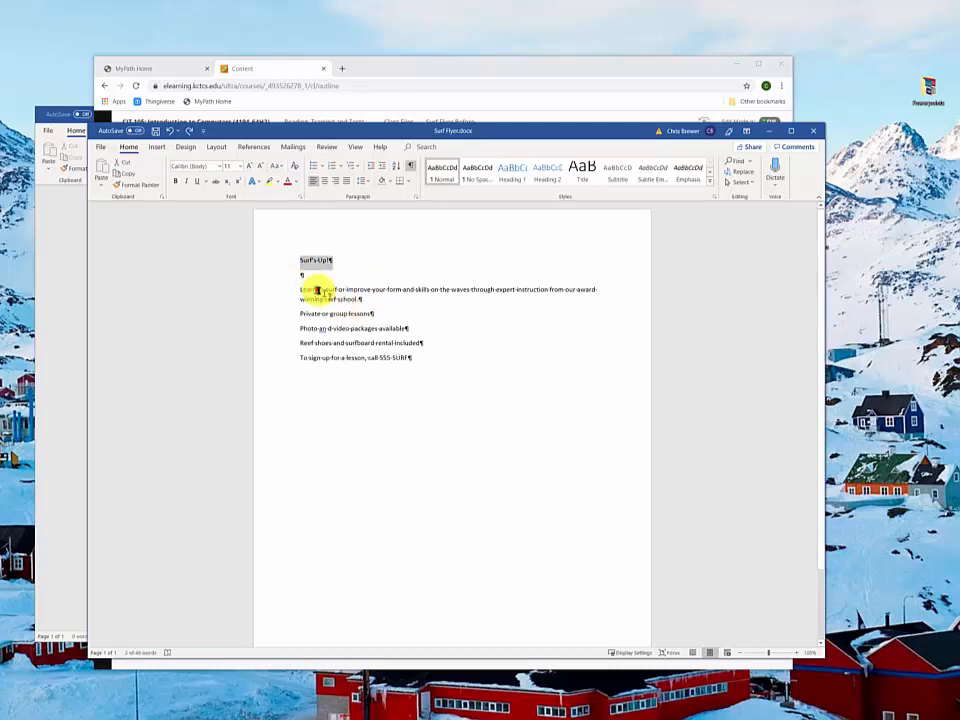
{"action": "left_click", "coordinate": [300, 288]}
{"action": "left_click_drag", "start_coordinate": [300, 288], "coordinate": [364, 309]}
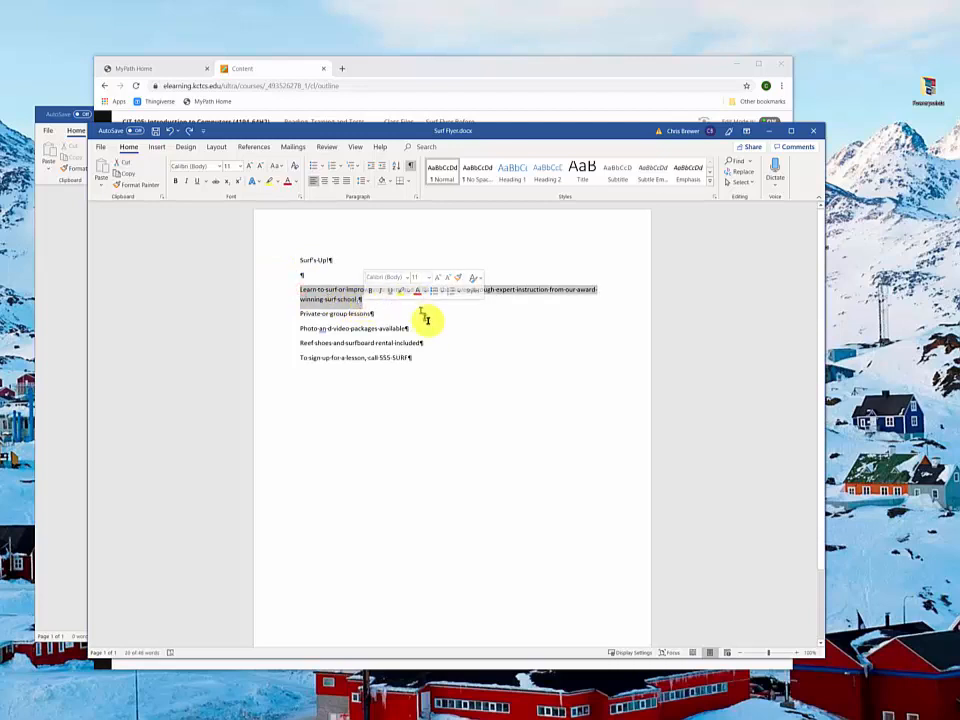
{"action": "left_click", "coordinate": [457, 327]}
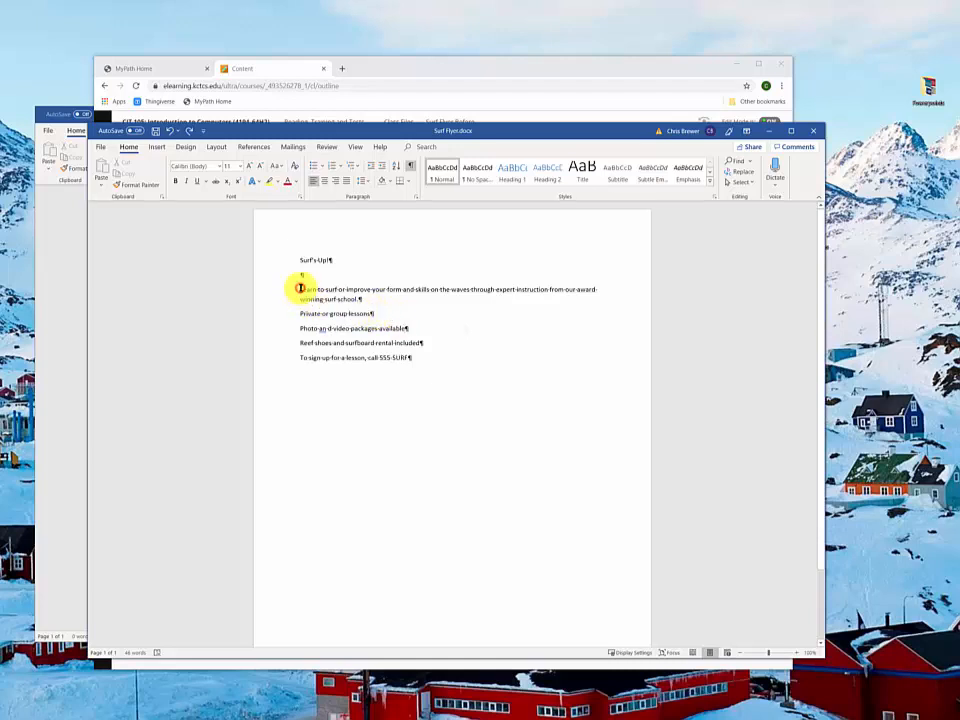
{"action": "left_click_drag", "start_coordinate": [300, 288], "coordinate": [356, 306]}
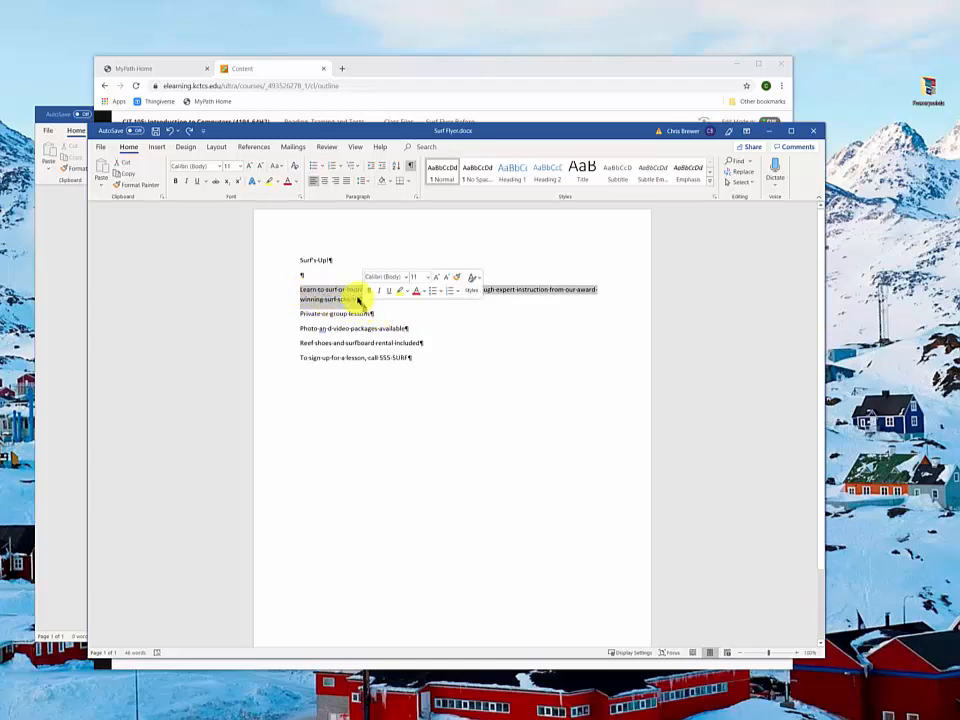
{"action": "left_click", "coordinate": [282, 288]}
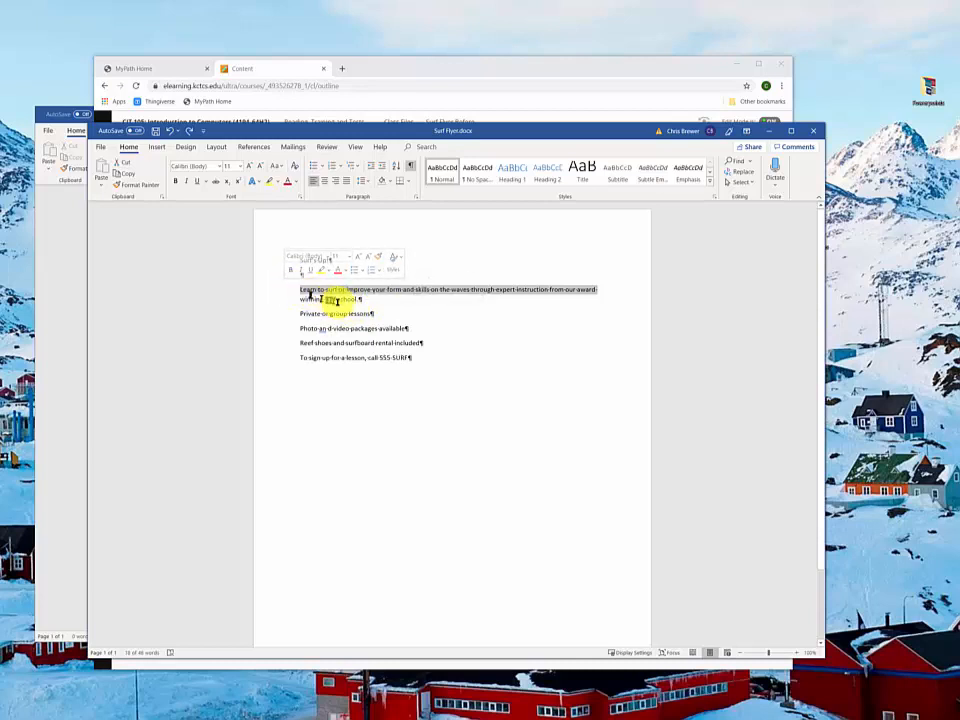
{"action": "left_click_drag", "start_coordinate": [300, 290], "coordinate": [361, 300]}
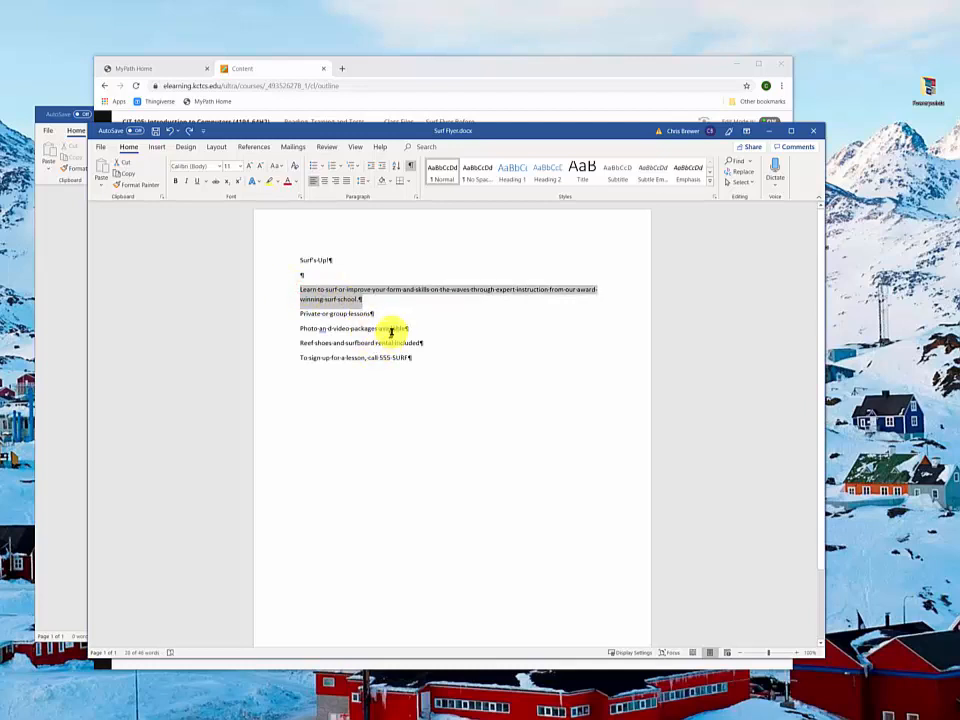
Step: Select single words in the flyer text: the first word of the title and "improve" in the "Learn to surf" paragraph
{"action": "left_click", "coordinate": [303, 258]}
{"action": "double_click", "coordinate": [303, 258]}
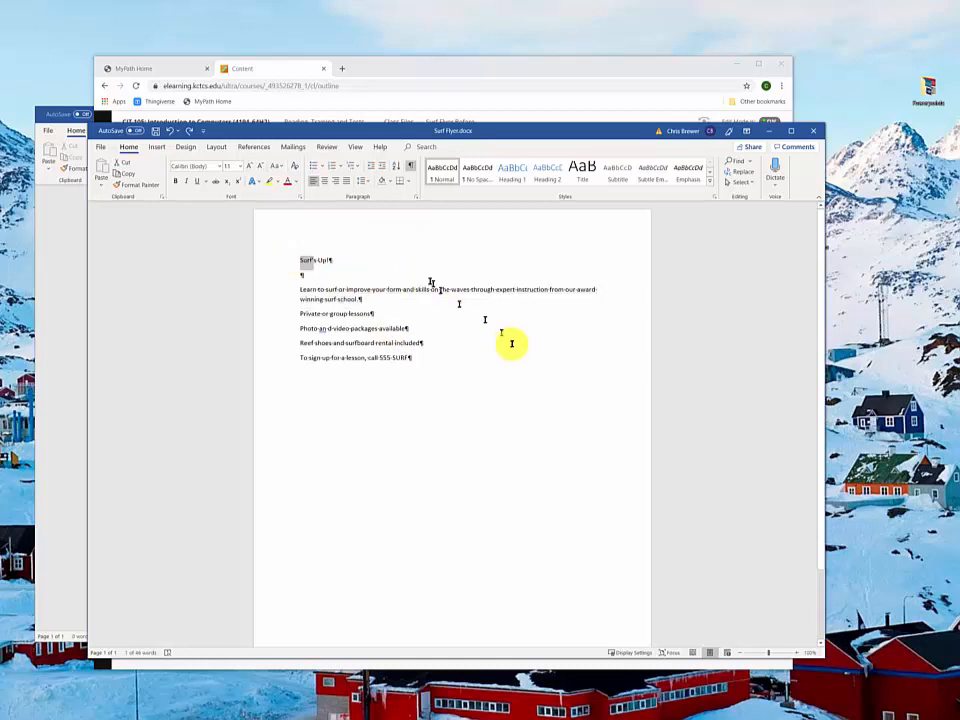
{"action": "left_click", "coordinate": [405, 291]}
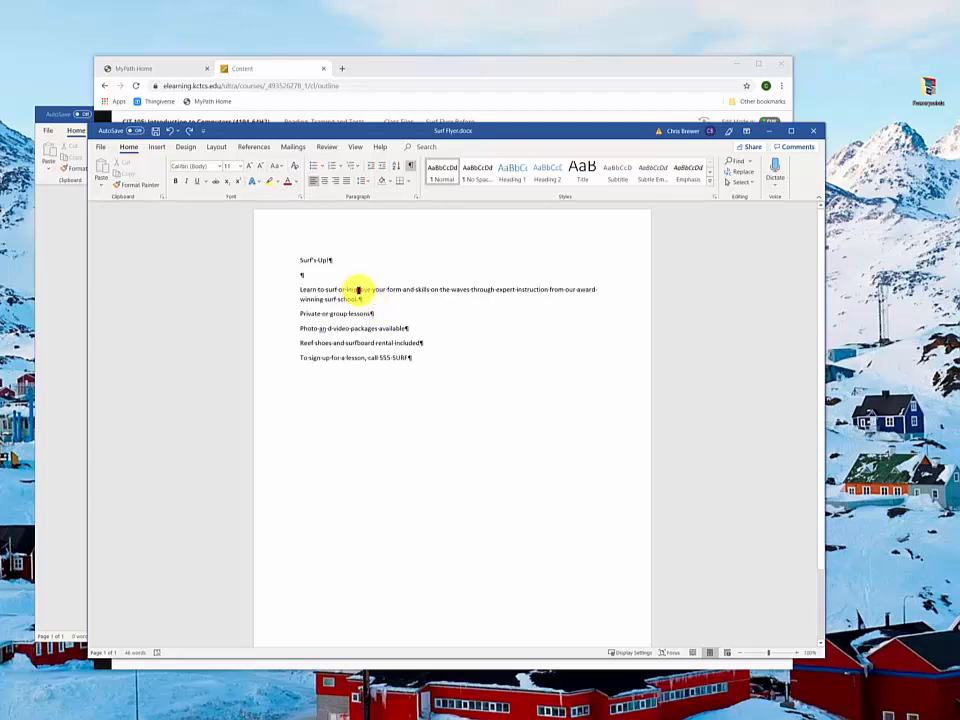
{"action": "double_click", "coordinate": [358, 290]}
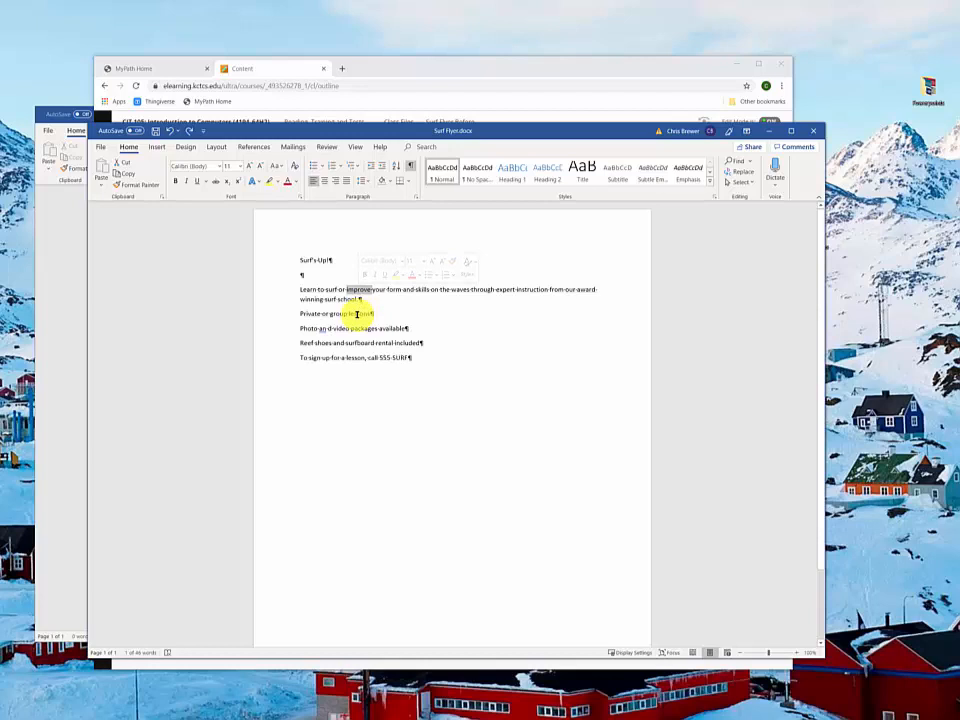
{"action": "left_click", "coordinate": [414, 315]}
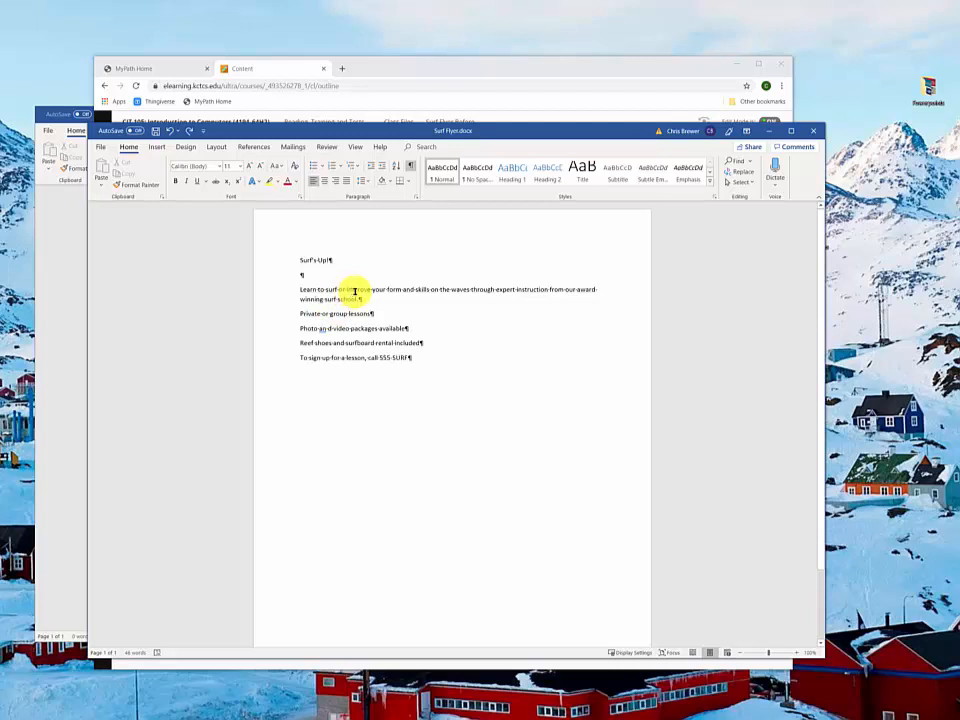
{"action": "double_click", "coordinate": [355, 290]}
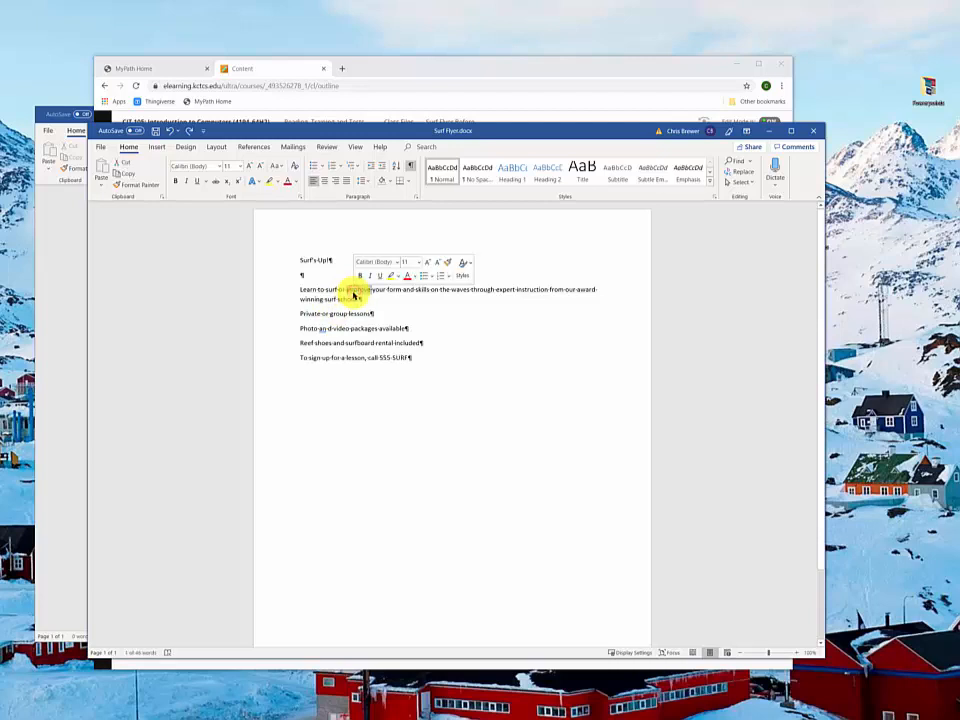
{"action": "left_click", "coordinate": [355, 284]}
{"action": "double_click", "coordinate": [354, 289]}
{"action": "double_click", "coordinate": [354, 289]}
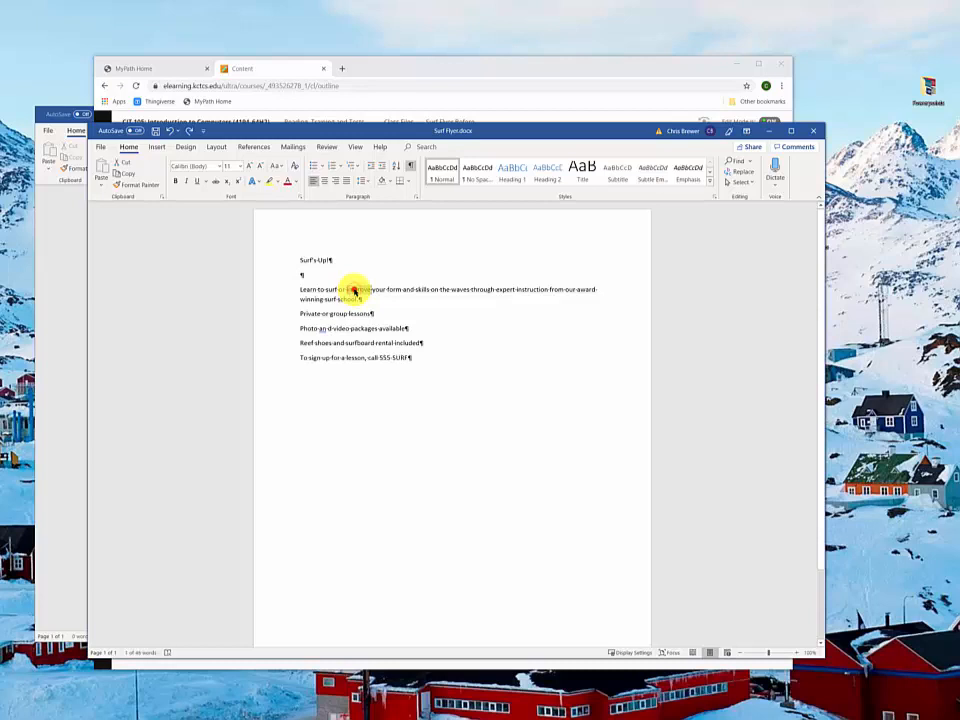
{"action": "left_click", "coordinate": [357, 290]}
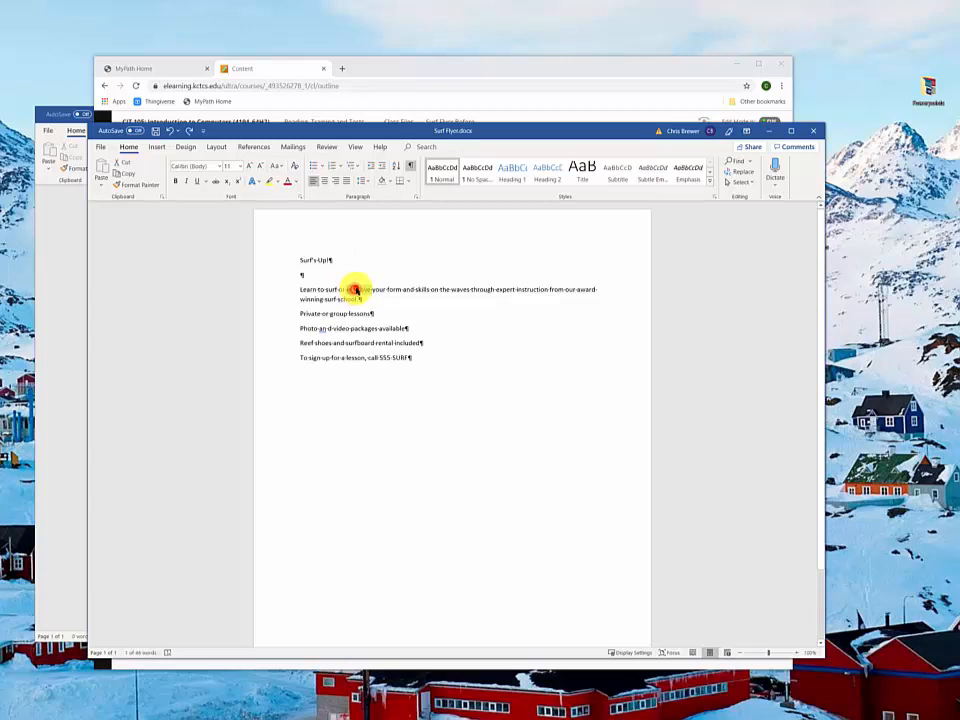
Step: Select the whole "Learn to surf" paragraph from a point inside its text and clear the selection
{"action": "triple_click", "coordinate": [410, 290]}
{"action": "left_click", "coordinate": [408, 292]}
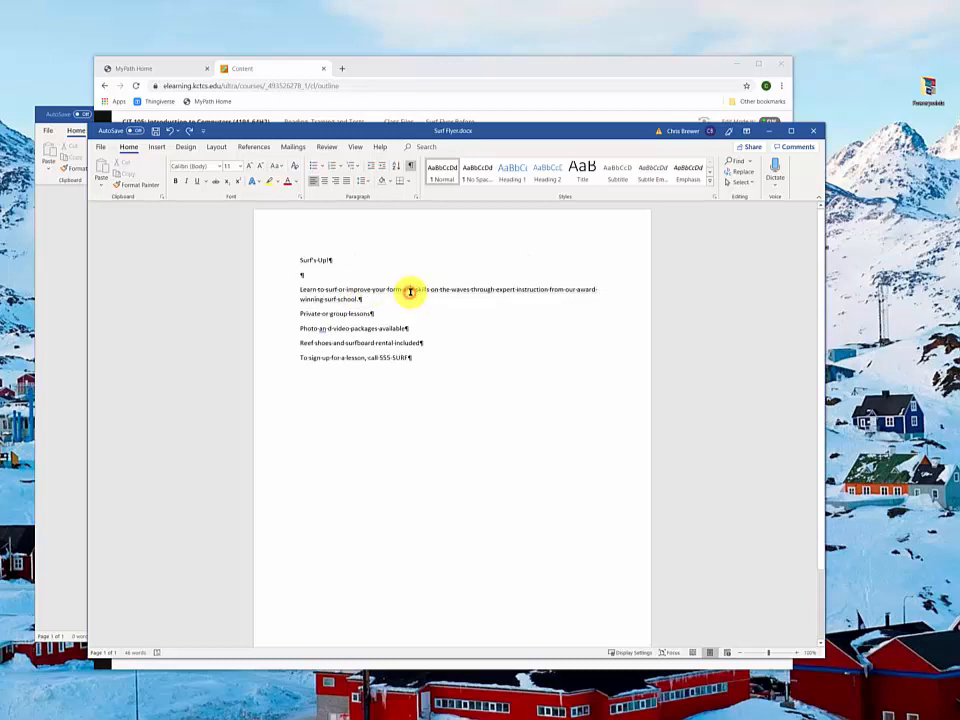
{"action": "double_click", "coordinate": [409, 292]}
{"action": "left_click", "coordinate": [410, 292]}
{"action": "triple_click", "coordinate": [410, 292]}
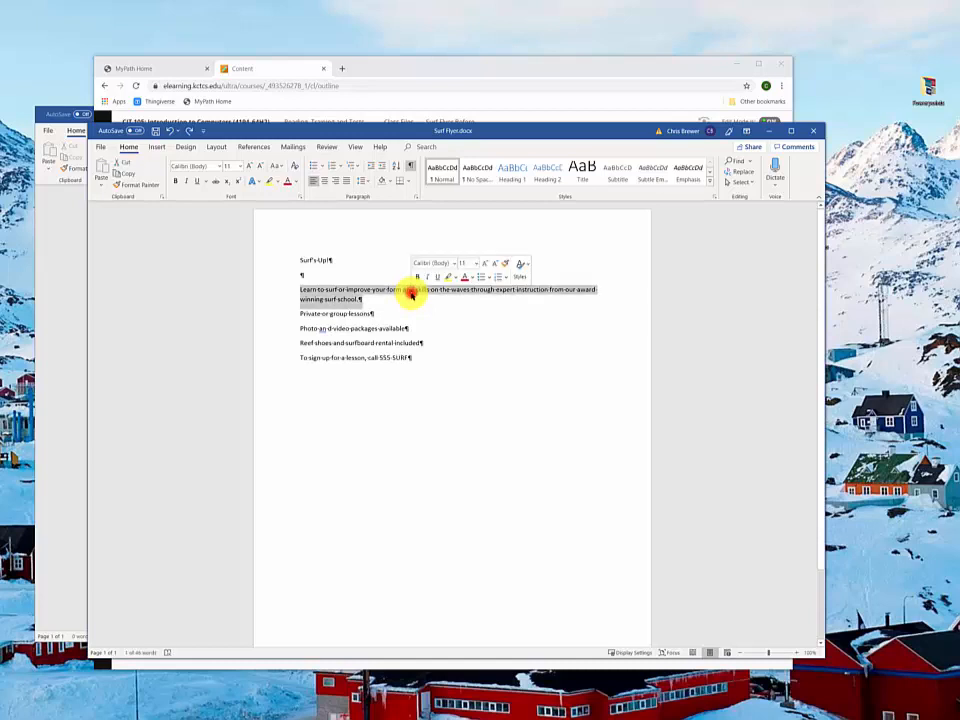
{"action": "left_click", "coordinate": [410, 292]}
{"action": "double_click", "coordinate": [410, 292]}
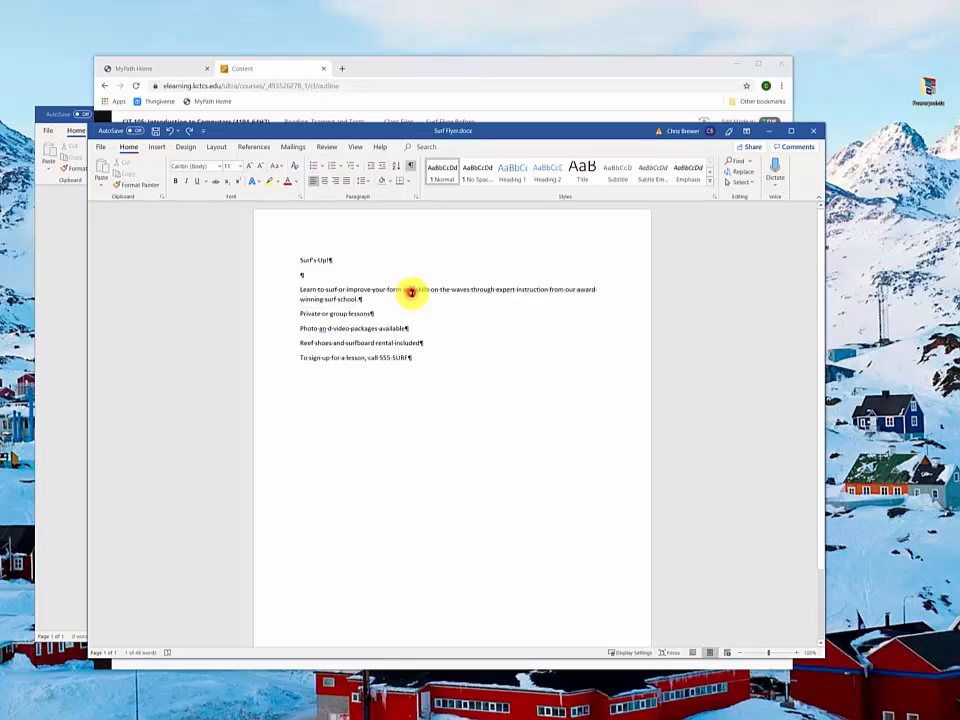
{"action": "triple_click", "coordinate": [337, 290]}
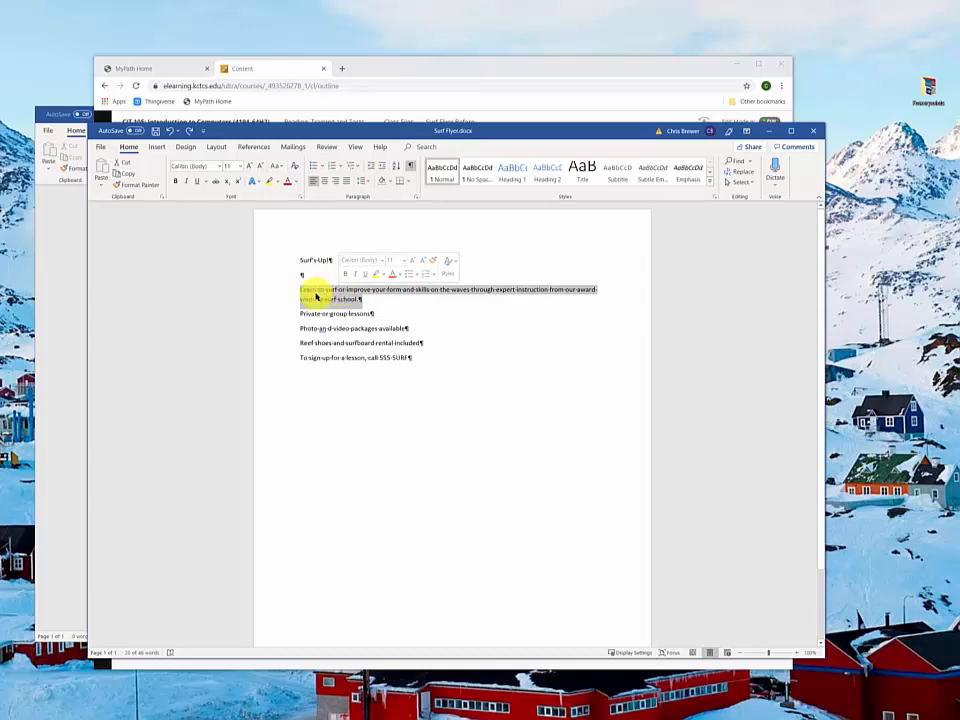
{"action": "left_click", "coordinate": [590, 488]}
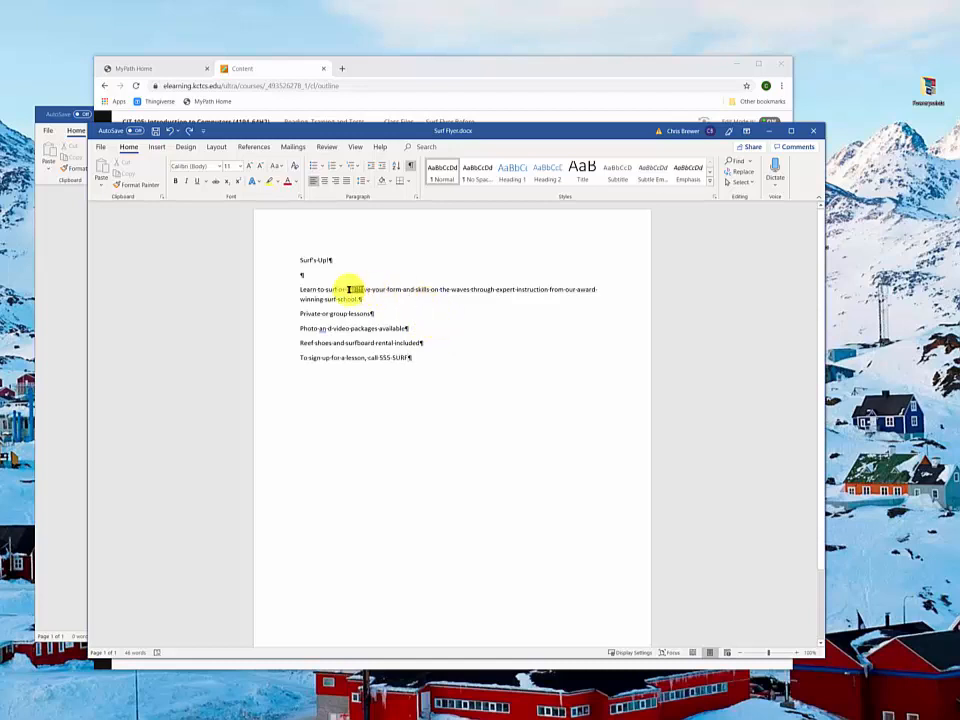
Step: Select single lines one after another, from the first "Learn to surf" line to the sign-up line, and clear the selection
{"action": "left_click", "coordinate": [283, 292]}
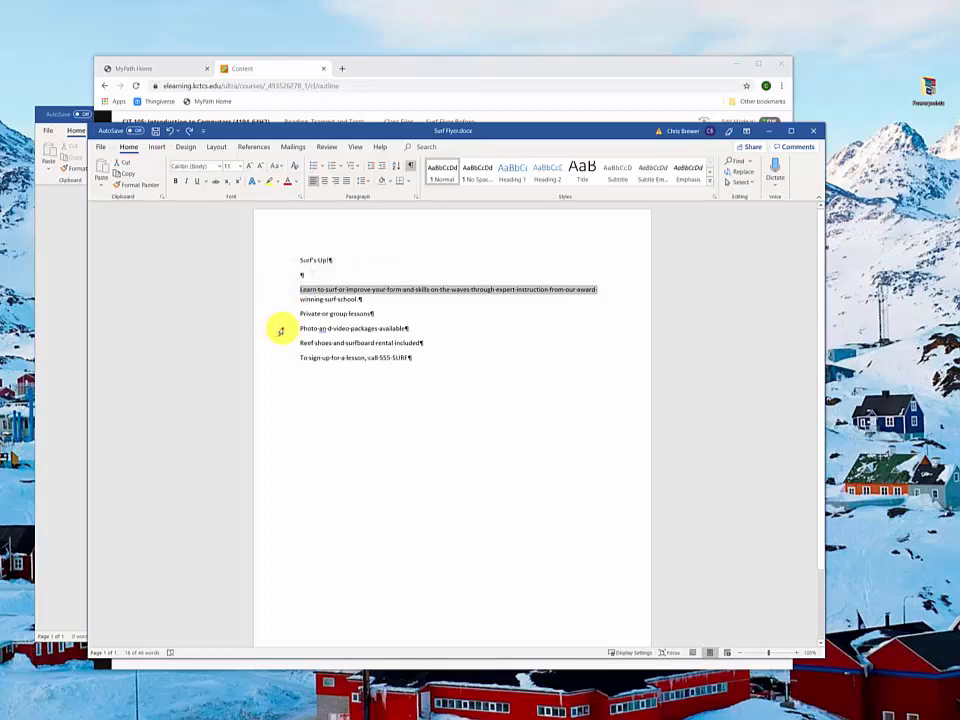
{"action": "left_click", "coordinate": [280, 330]}
{"action": "left_click", "coordinate": [268, 357]}
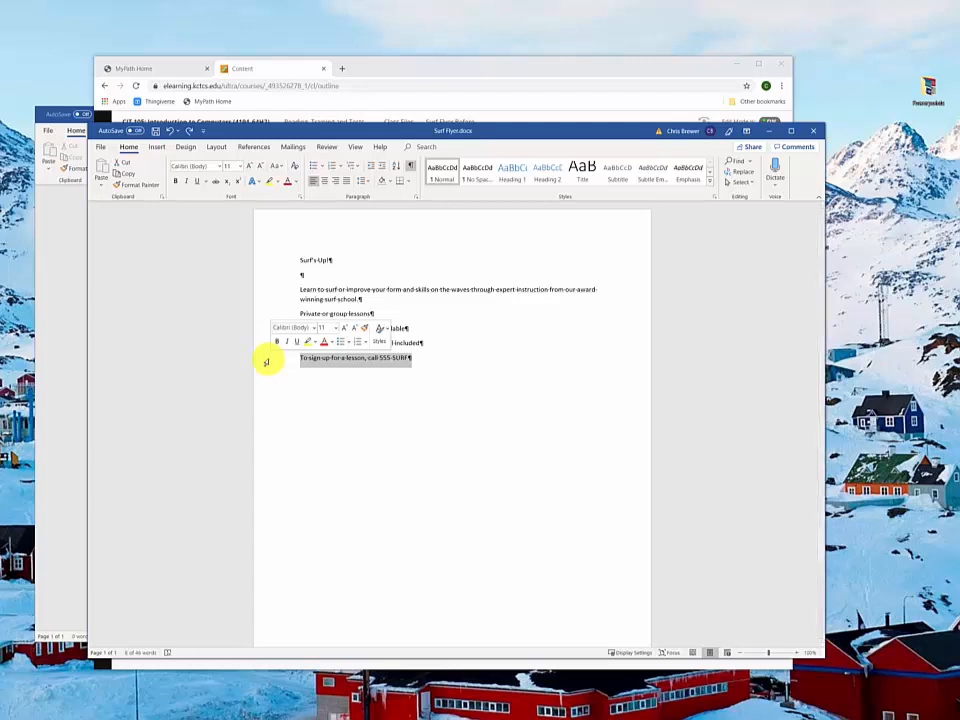
{"action": "left_click", "coordinate": [532, 374]}
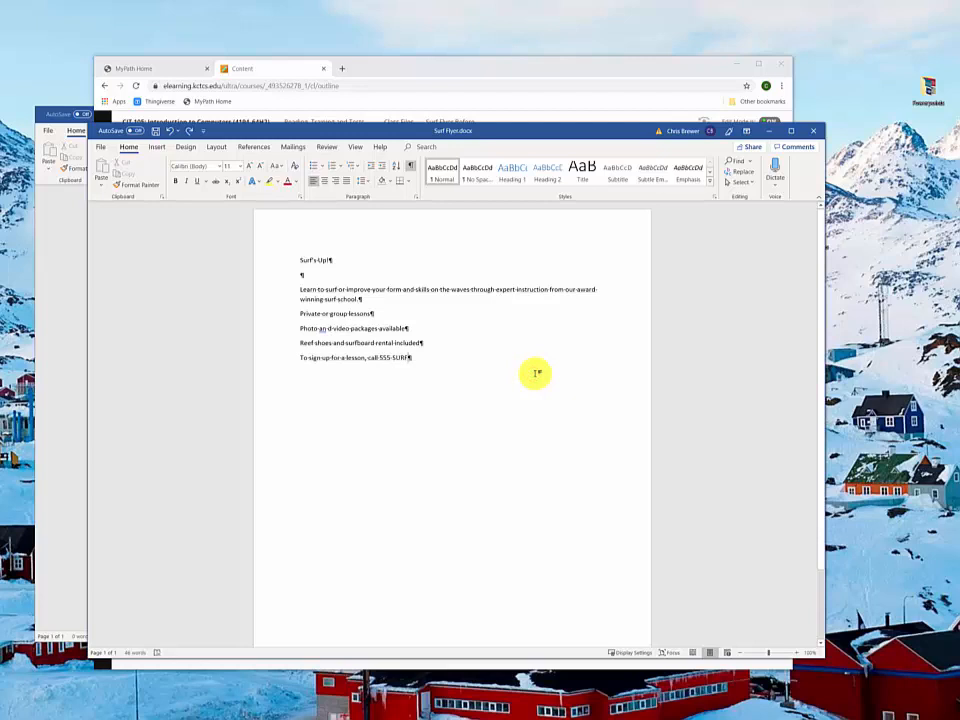
Step: Center the "Surf's Up!" title paragraph on the page
{"action": "left_click", "coordinate": [402, 290]}
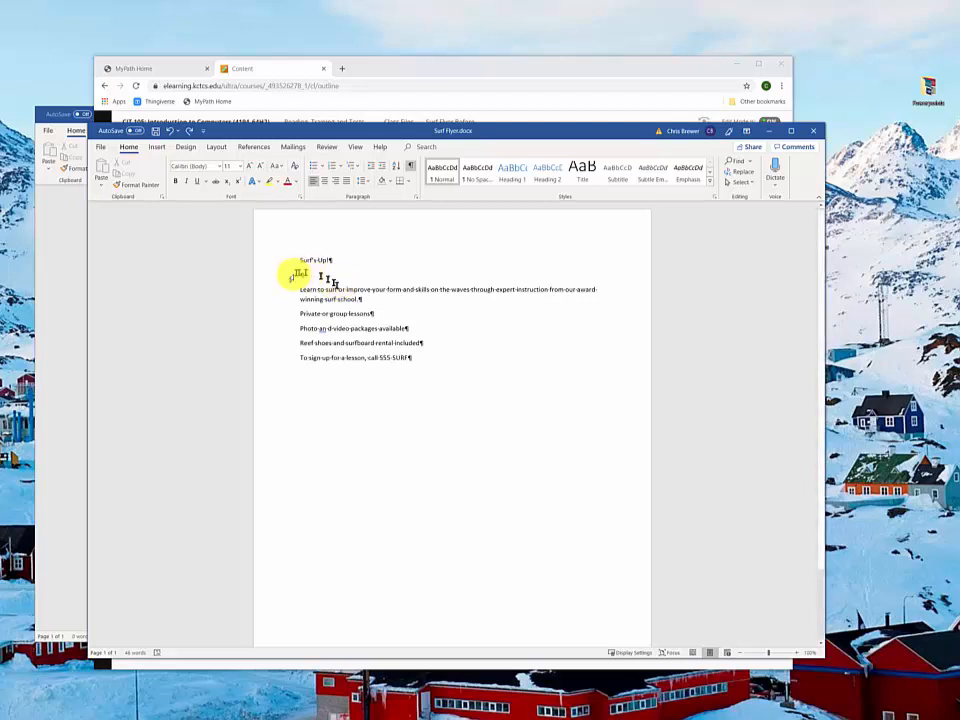
{"action": "left_click", "coordinate": [355, 276]}
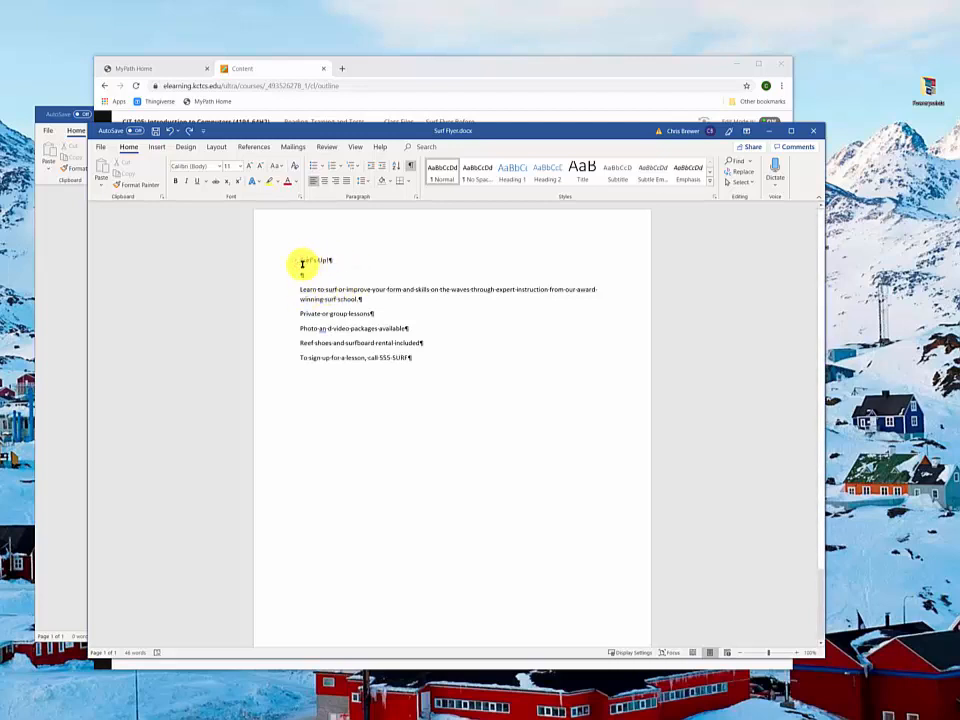
{"action": "left_click", "coordinate": [306, 262]}
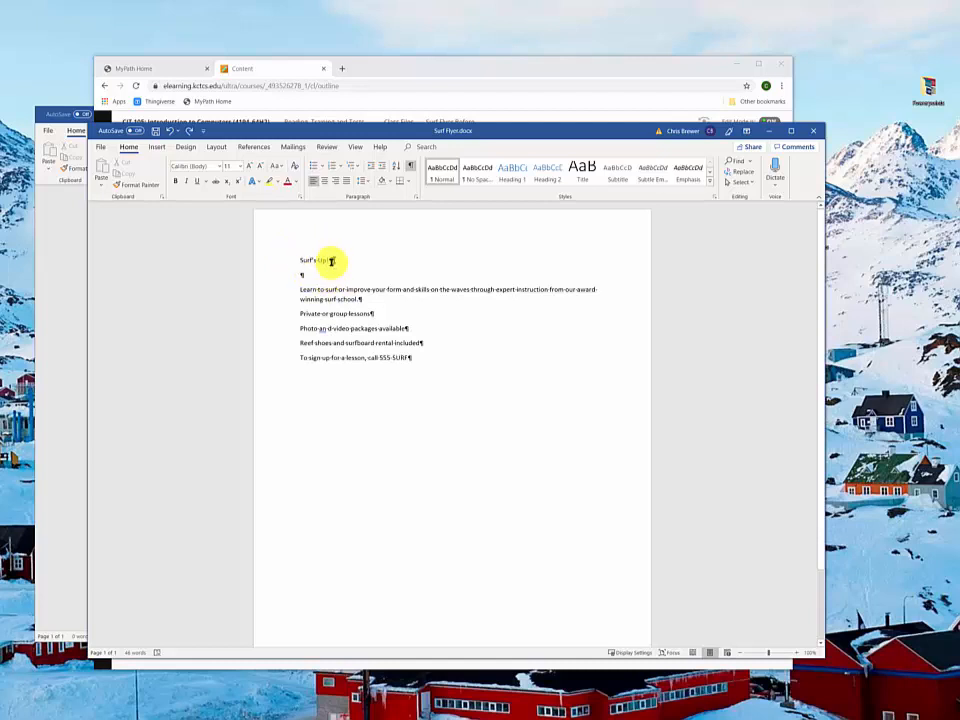
{"action": "left_click", "coordinate": [324, 181]}
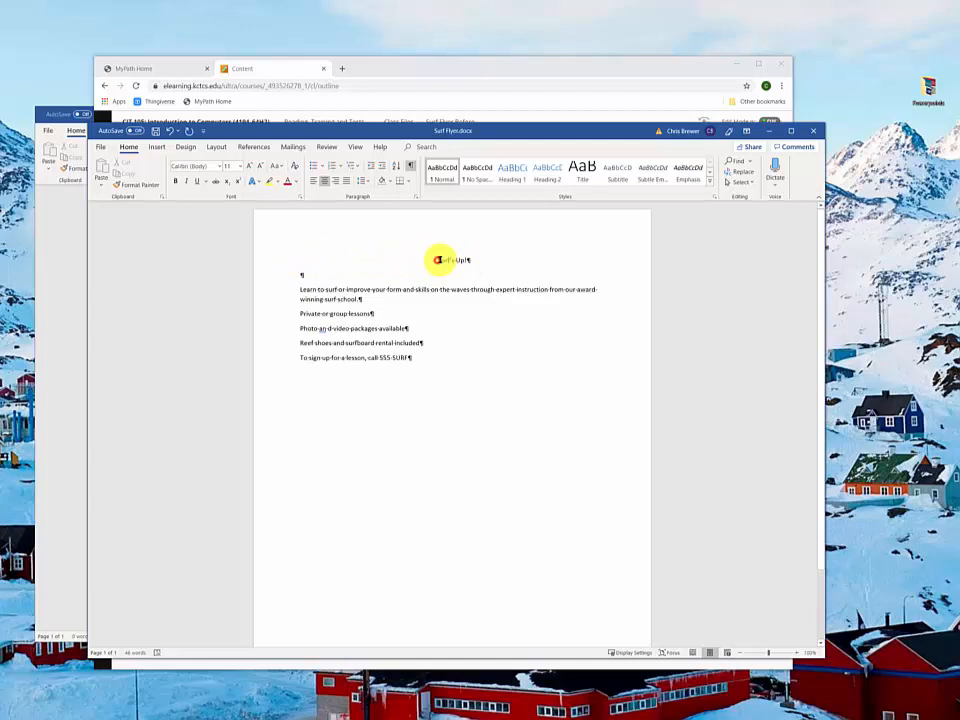
Step: Try inserting extra spaces before the centered "Surf's Up!" title and remove them again
{"action": "left_click_drag", "start_coordinate": [437, 260], "coordinate": [469, 258]}
{"action": "key", "text": "Tab"}
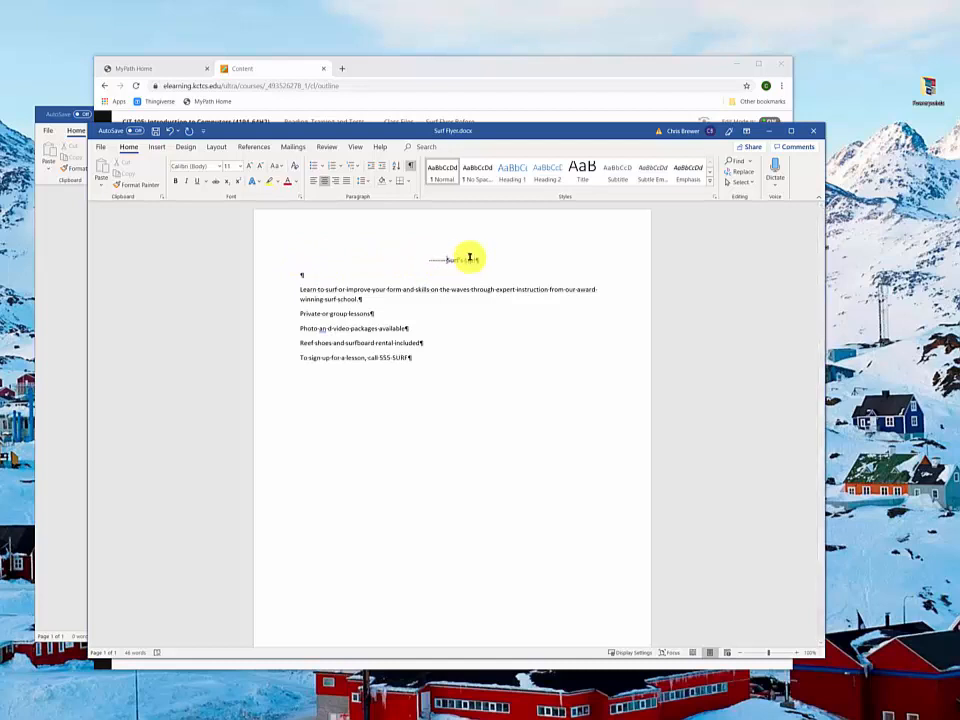
{"action": "key", "text": "BackSpace"}
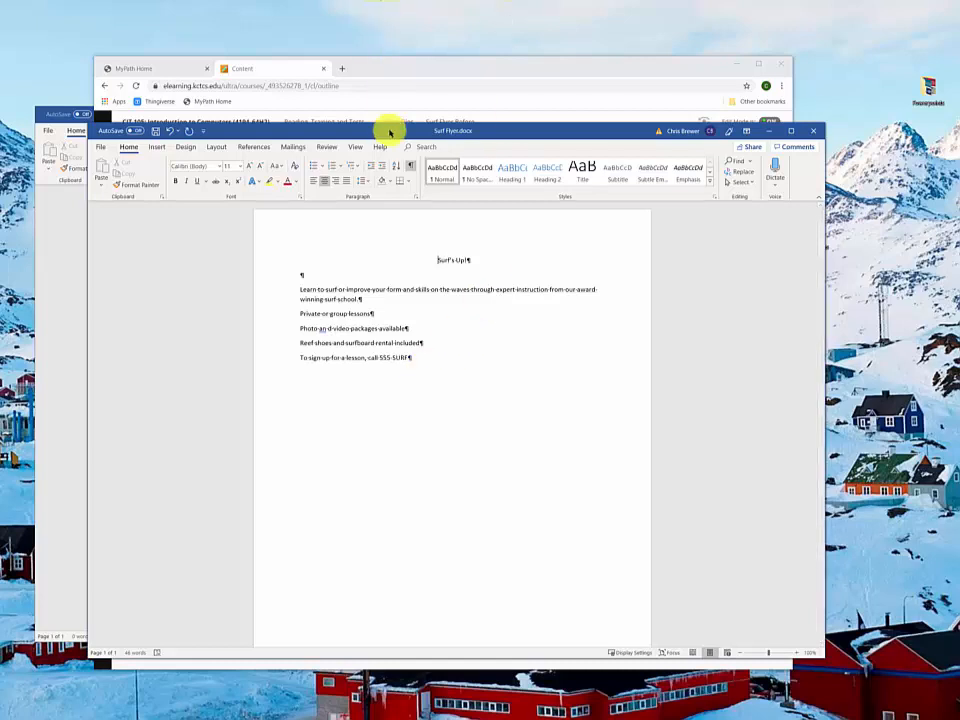
Step: Close the blank Document1, reposition the finished flyer's window and bring the unformatted Surf Flyer.docx back to the front
{"action": "left_click", "coordinate": [35, 381]}
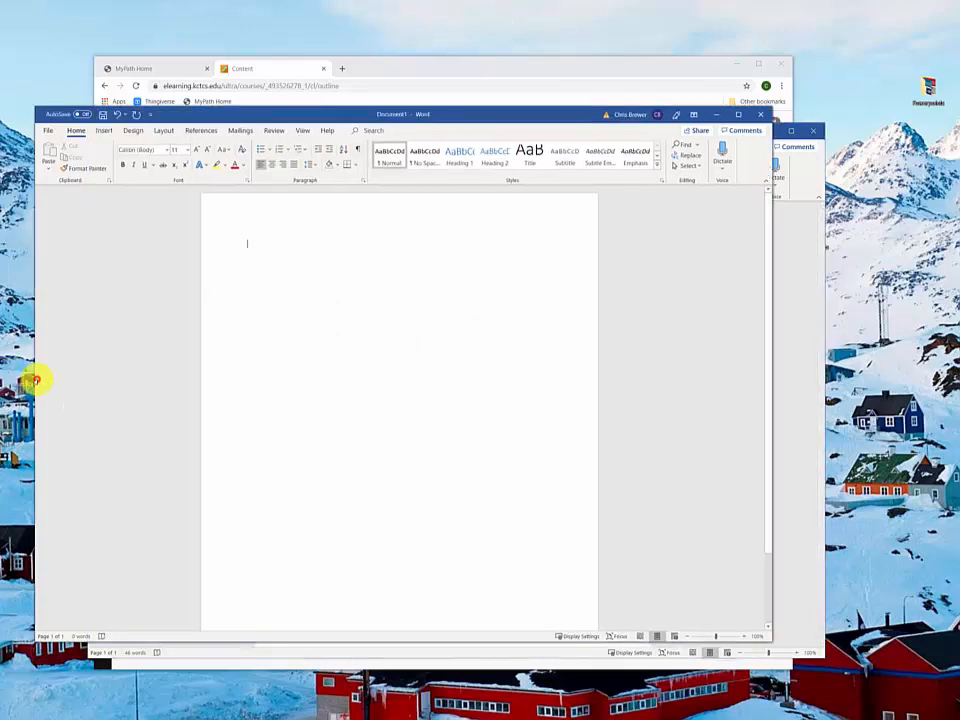
{"action": "left_click", "coordinate": [759, 115]}
{"action": "left_click", "coordinate": [495, 362]}
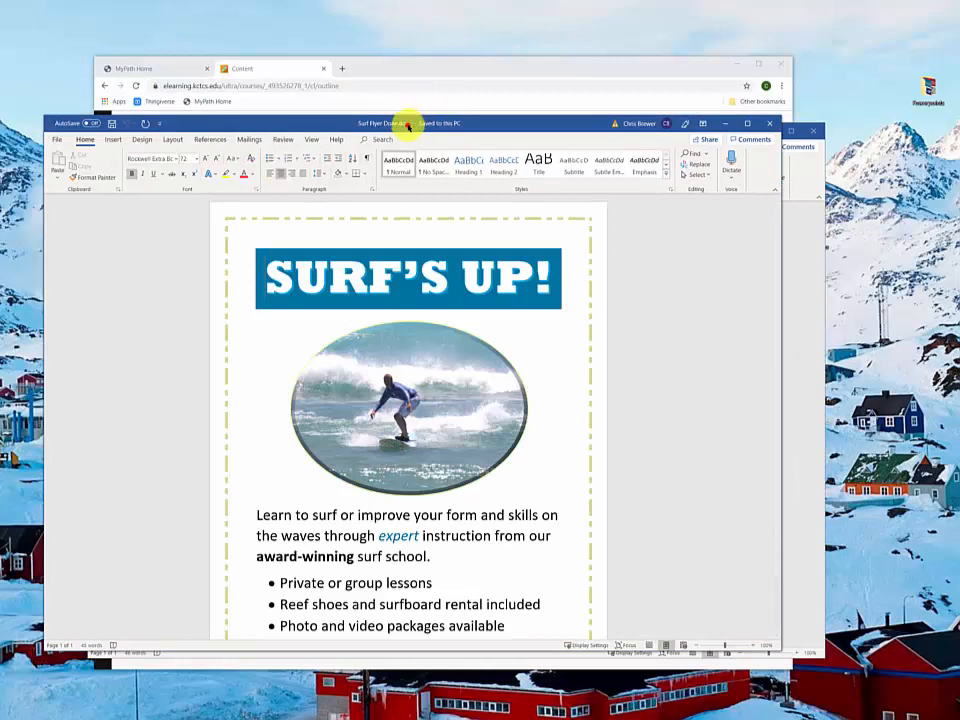
{"action": "left_click_drag", "start_coordinate": [407, 124], "coordinate": [415, 174]}
{"action": "left_click", "coordinate": [408, 130]}
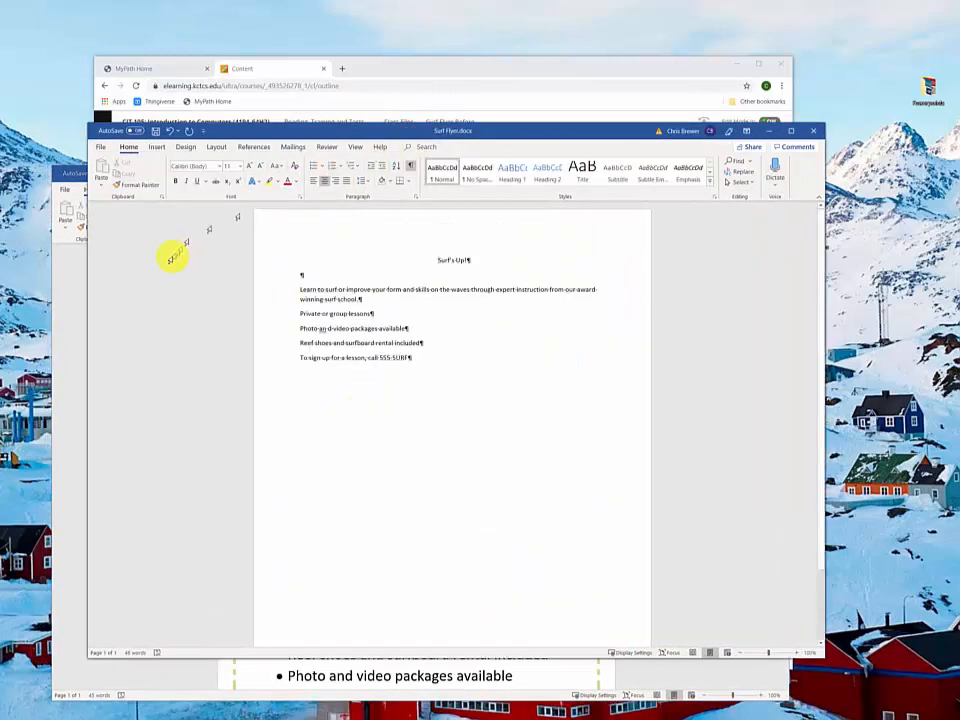
Step: Bring the finished Surf Flyer Done.docx to the front and examine its title, picture, bullets and sign-up line formatting
{"action": "left_click", "coordinate": [82, 285]}
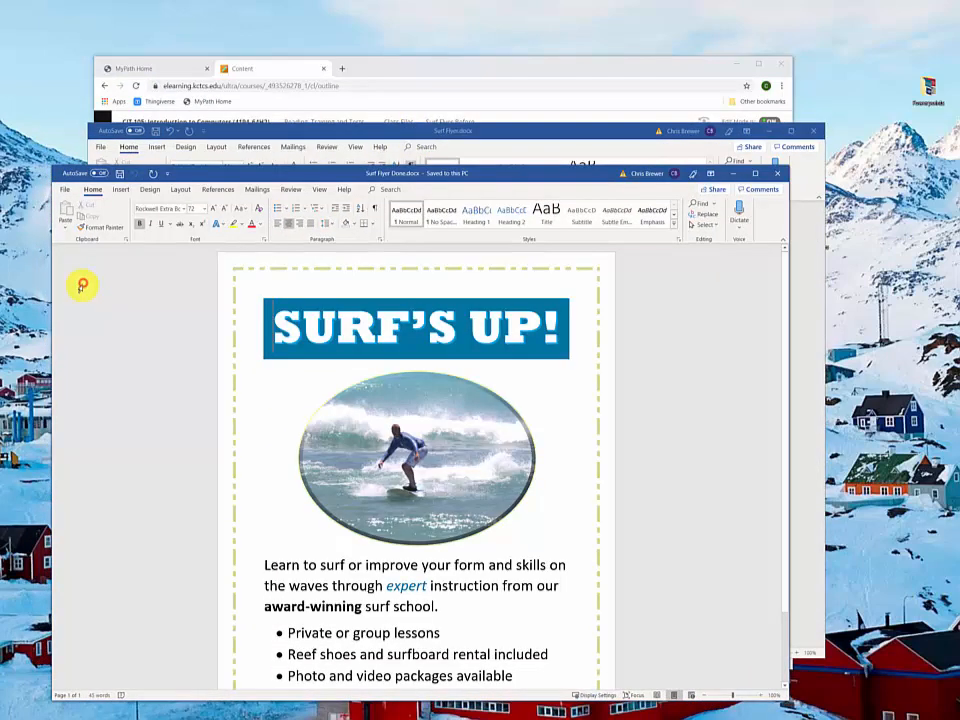
{"action": "left_click", "coordinate": [427, 333]}
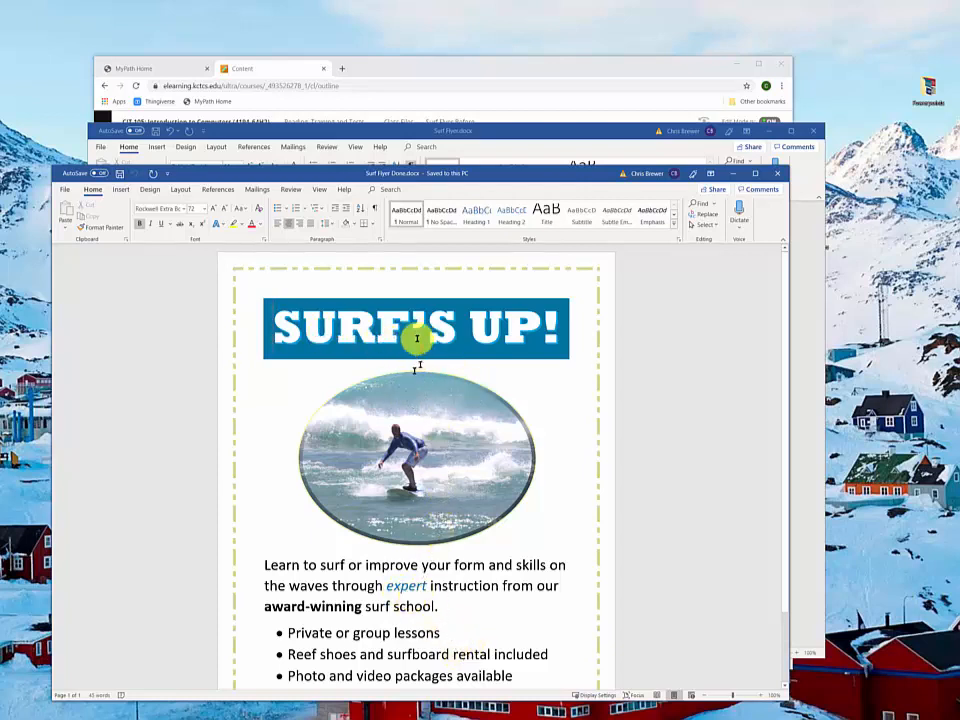
{"action": "scroll", "coordinate": [460, 570], "scroll_direction": "down", "scroll_amount": 1}
{"action": "scroll", "coordinate": [458, 590], "scroll_direction": "down", "scroll_amount": 3}
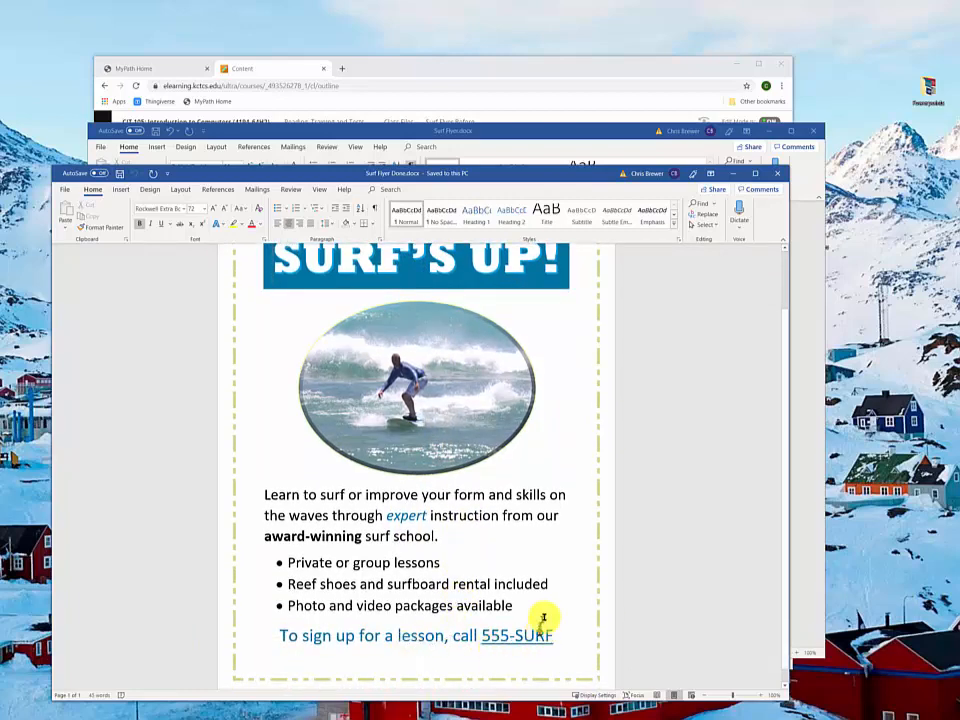
{"action": "scroll", "coordinate": [547, 432], "scroll_direction": "up", "scroll_amount": 1}
{"action": "scroll", "coordinate": [547, 432], "scroll_direction": "up", "scroll_amount": 3}
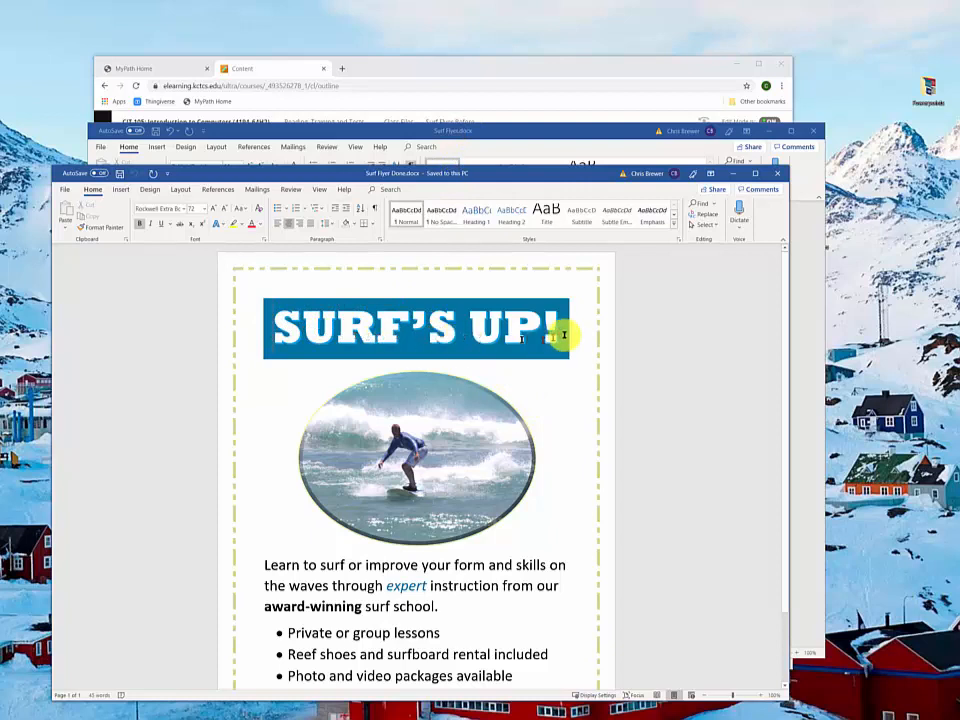
{"action": "left_click", "coordinate": [295, 322]}
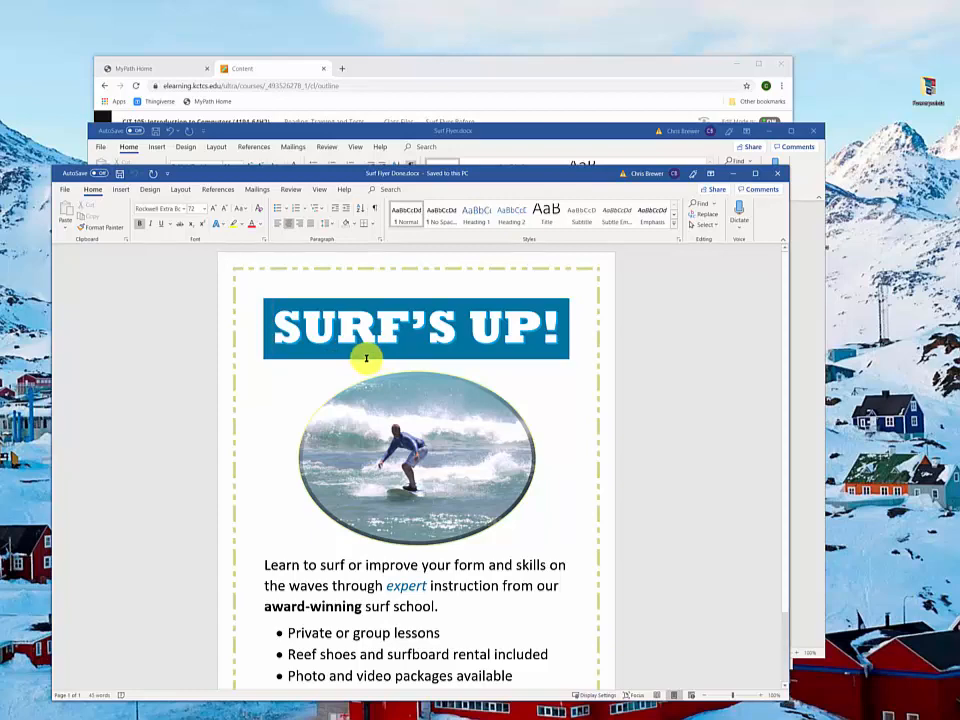
Step: Return to the unformatted Surf Flyer.docx and select the whole "Surf's Up!" title line
{"action": "left_click", "coordinate": [480, 132]}
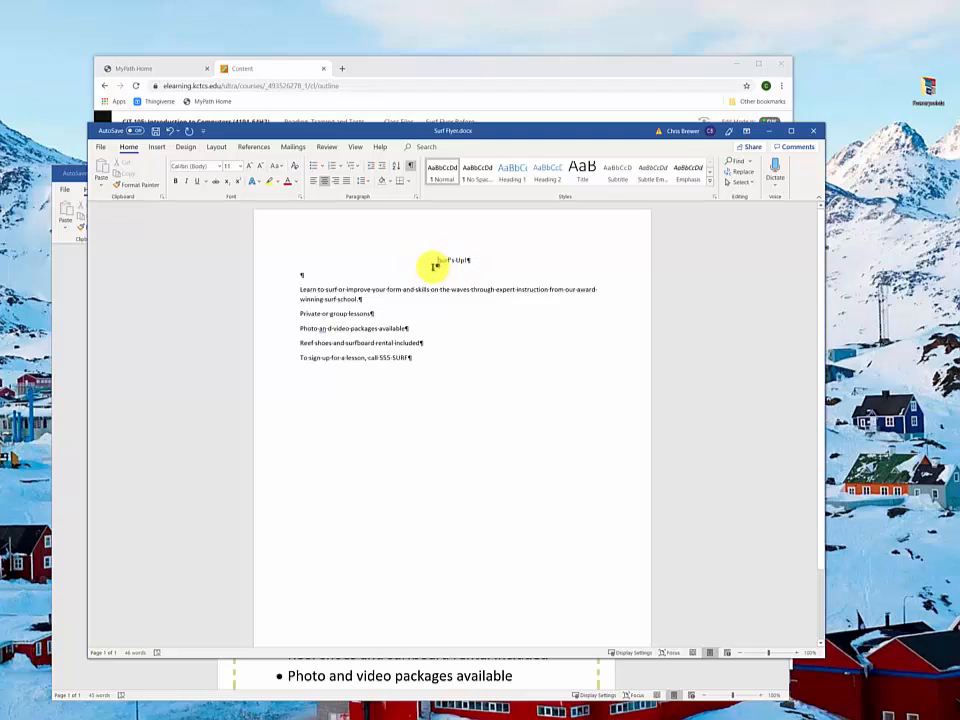
{"action": "left_click", "coordinate": [271, 259]}
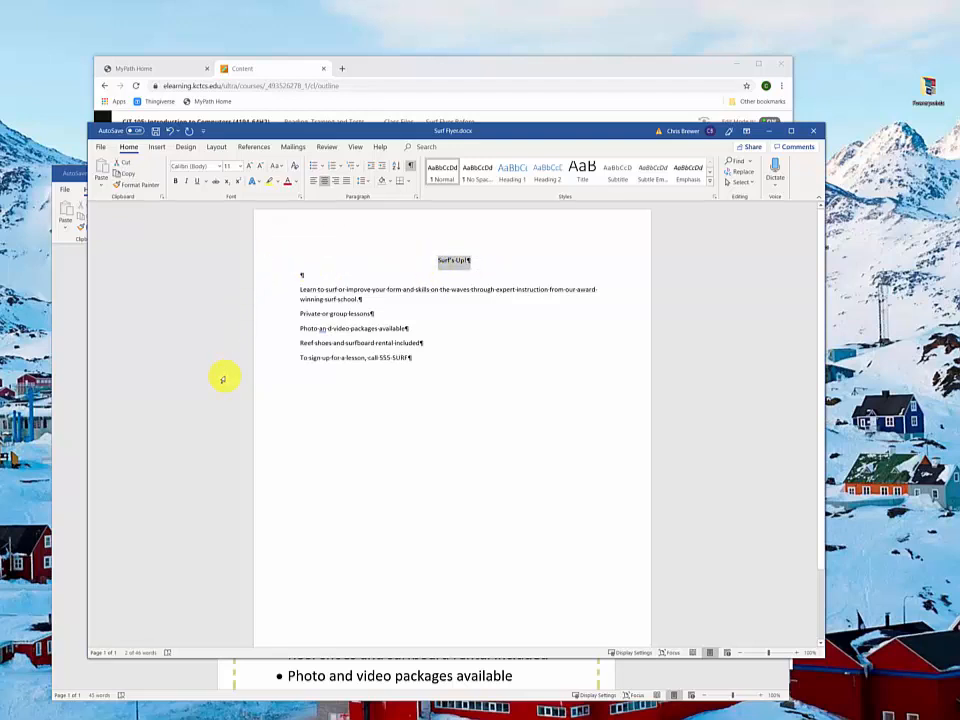
{"action": "left_click_drag", "start_coordinate": [455, 270], "coordinate": [268, 231]}
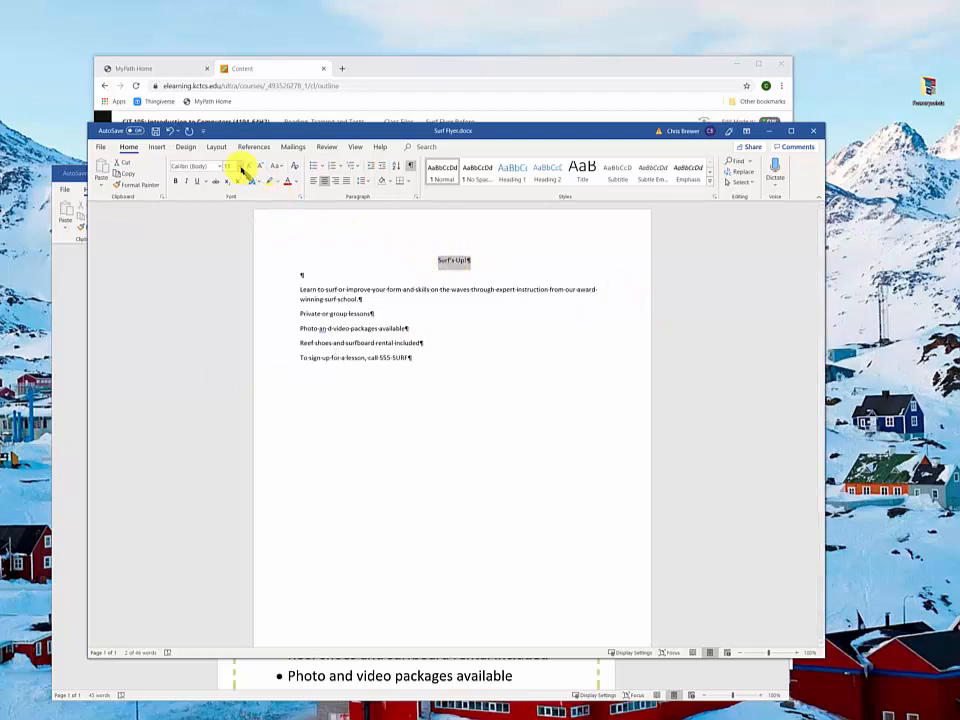
{"action": "left_click", "coordinate": [223, 168]}
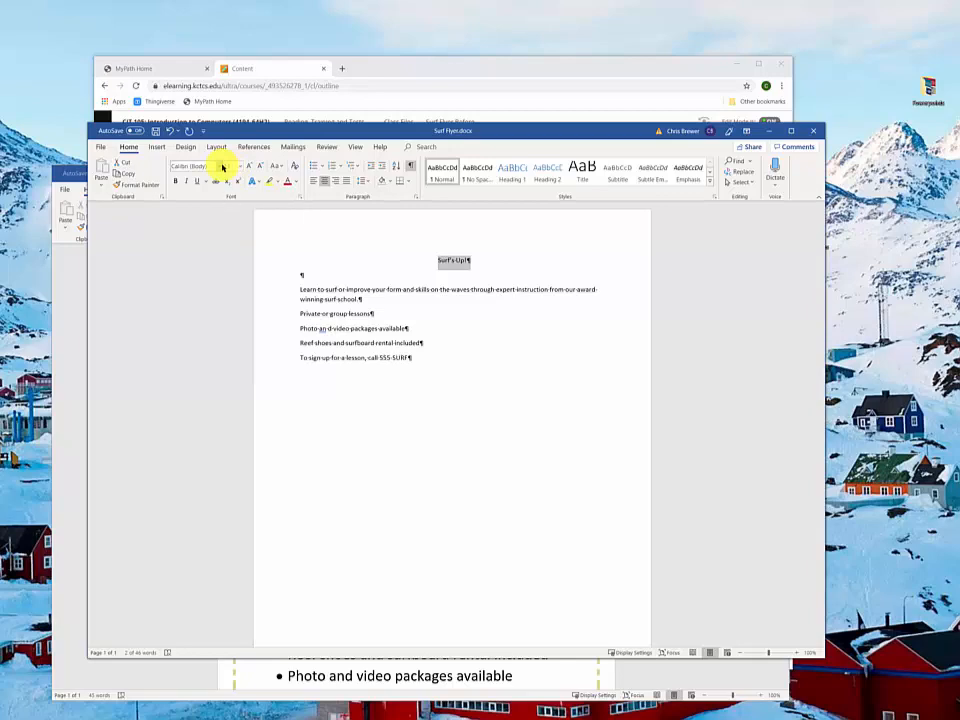
{"action": "left_click", "coordinate": [221, 166]}
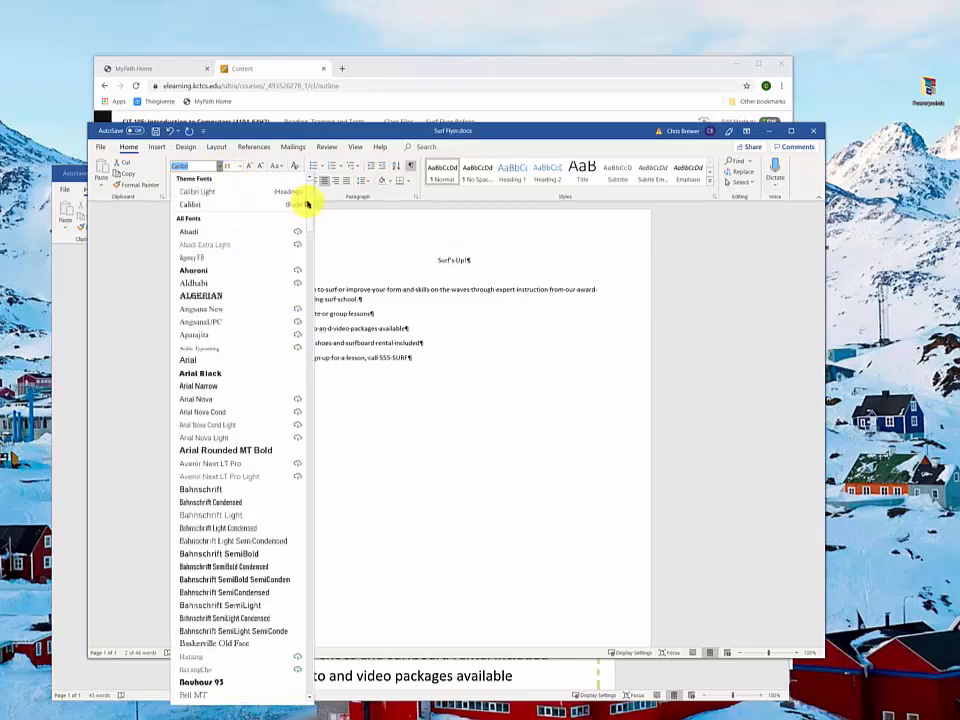
{"action": "left_click_drag", "start_coordinate": [306, 199], "coordinate": [285, 553]}
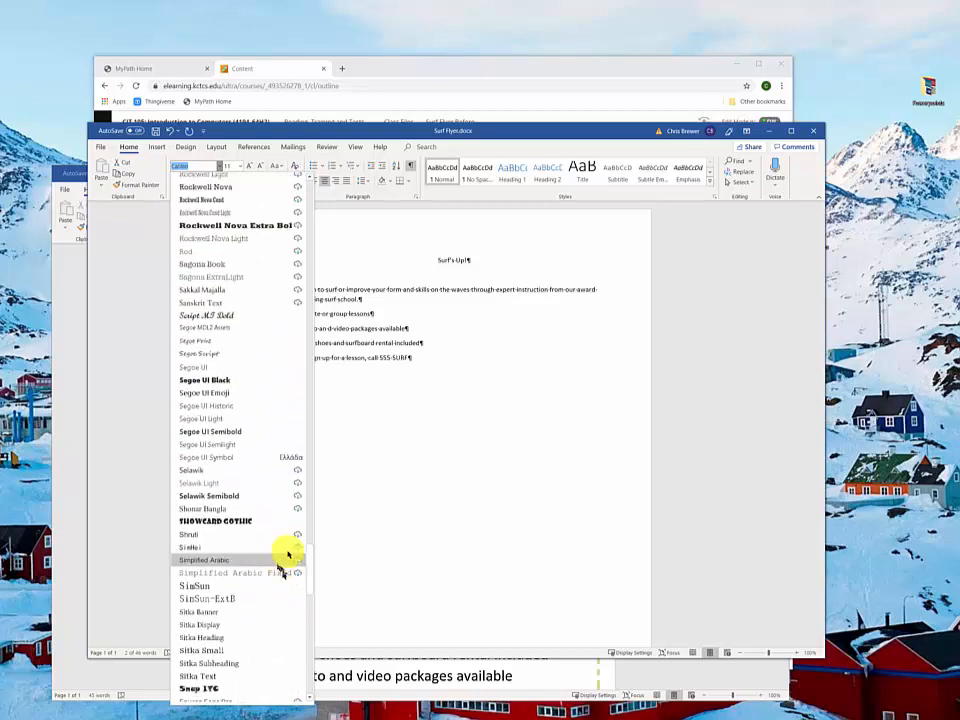
{"action": "left_click", "coordinate": [275, 128]}
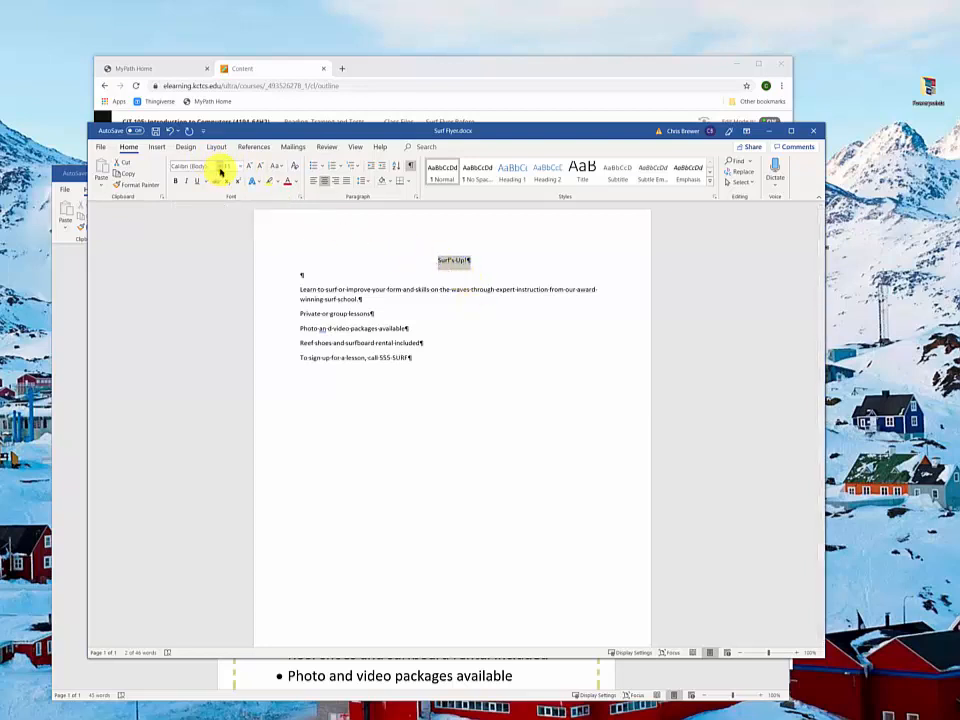
Step: Set the font of the selected "Surf's Up!" title to Rockwell Extra Bold
{"action": "left_click", "coordinate": [221, 168]}
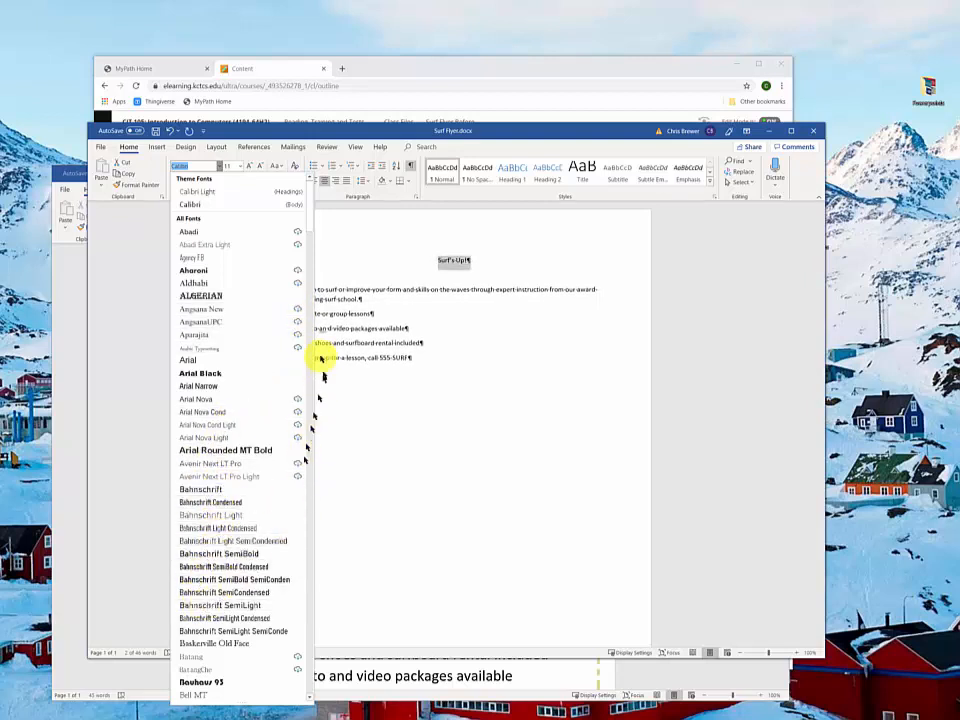
{"action": "left_click_drag", "start_coordinate": [315, 214], "coordinate": [311, 557]}
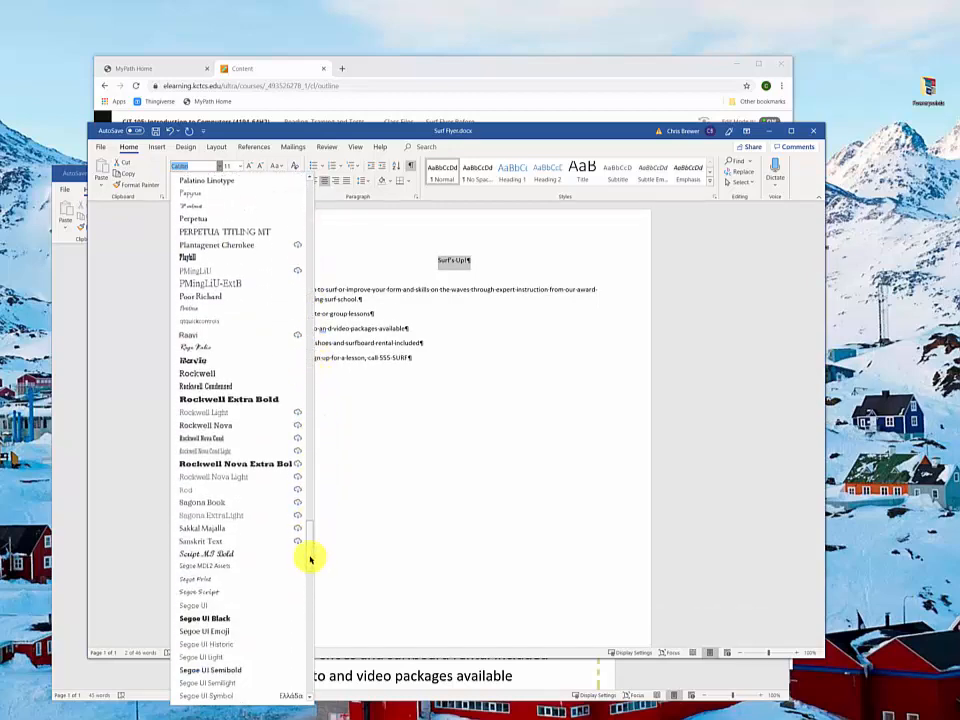
{"action": "left_click", "coordinate": [247, 396]}
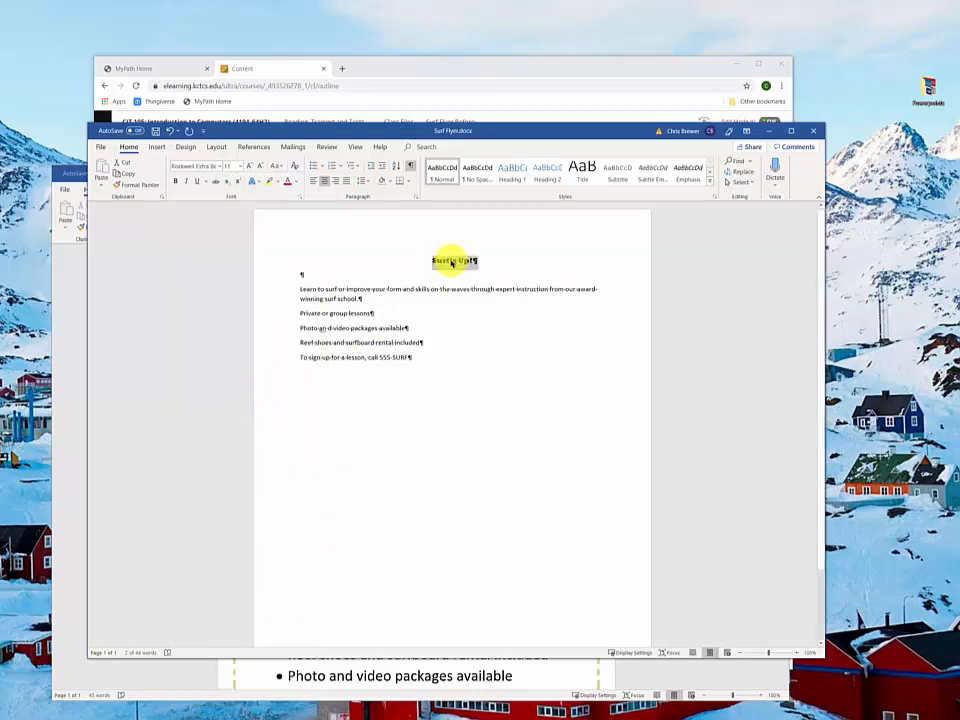
Step: Minimize the browser window and set the "Surf's Up!" title's font size to 72 in Surf Flyer.docx
{"action": "left_click", "coordinate": [62, 284]}
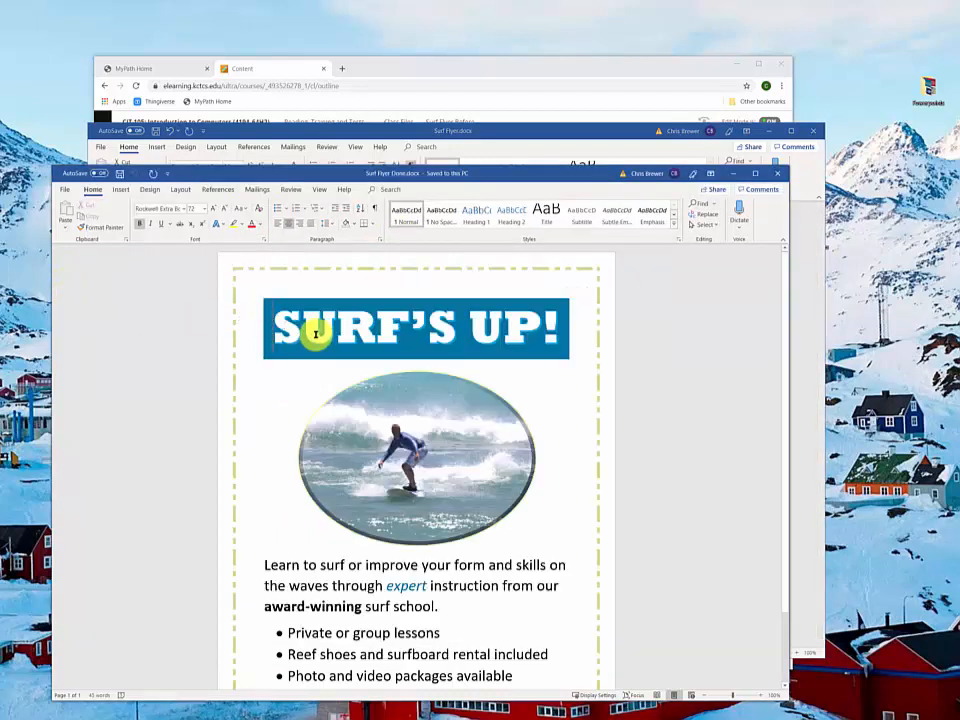
{"action": "left_click", "coordinate": [396, 80]}
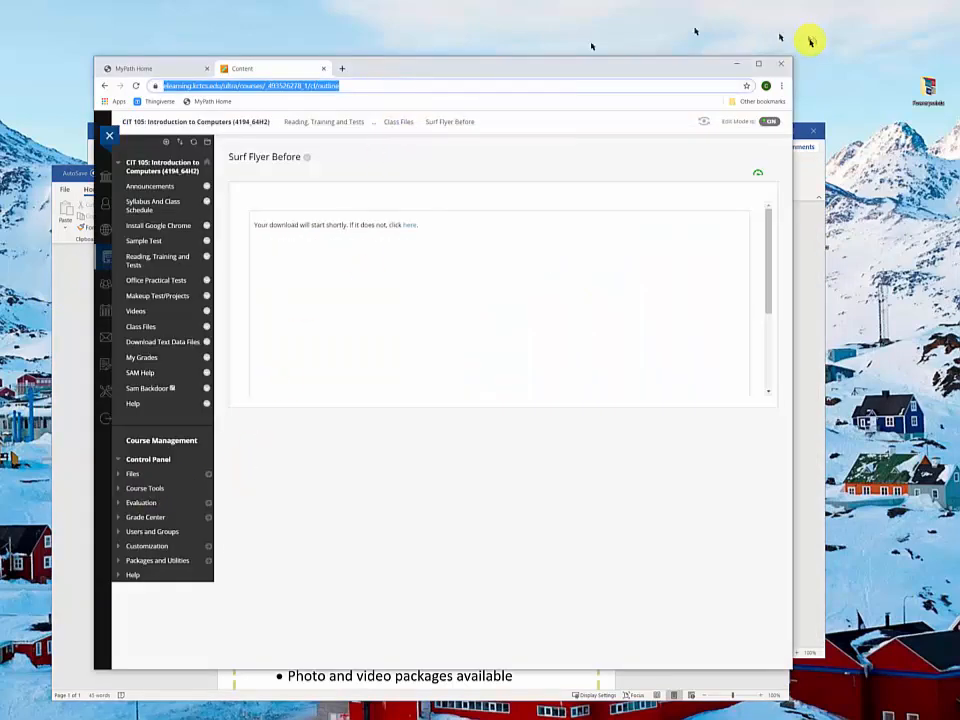
{"action": "left_click", "coordinate": [744, 67]}
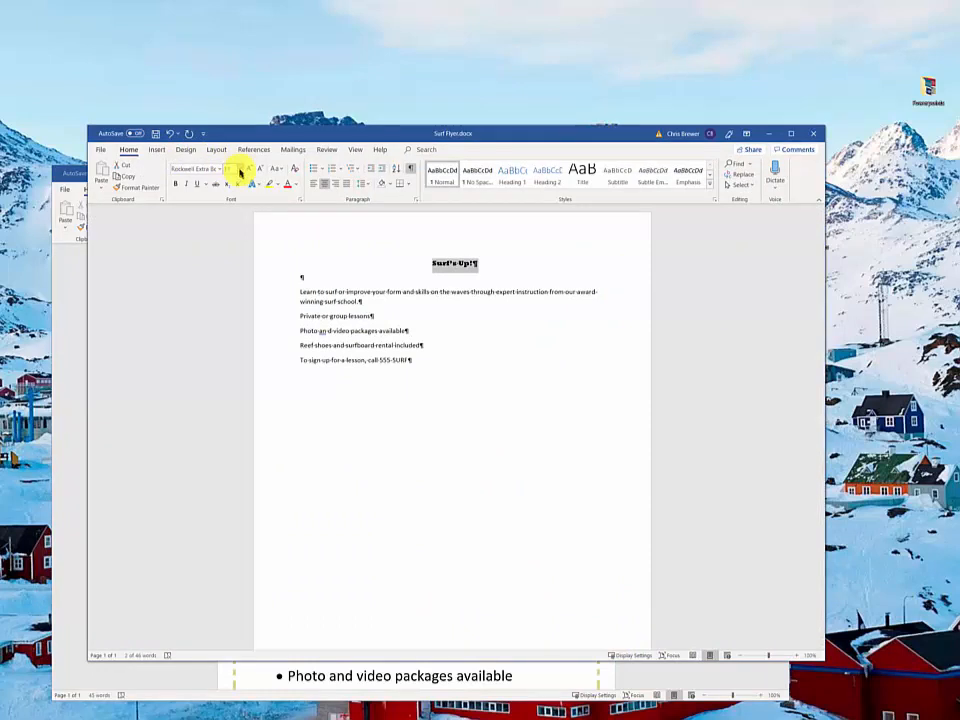
{"action": "left_click", "coordinate": [240, 170]}
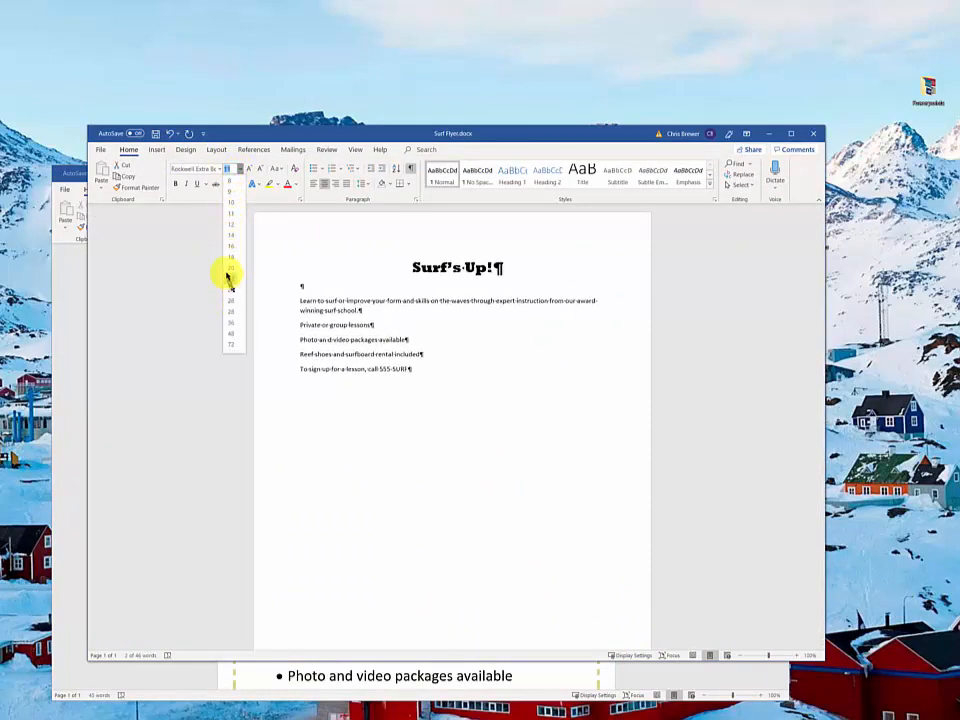
{"action": "left_click", "coordinate": [231, 345]}
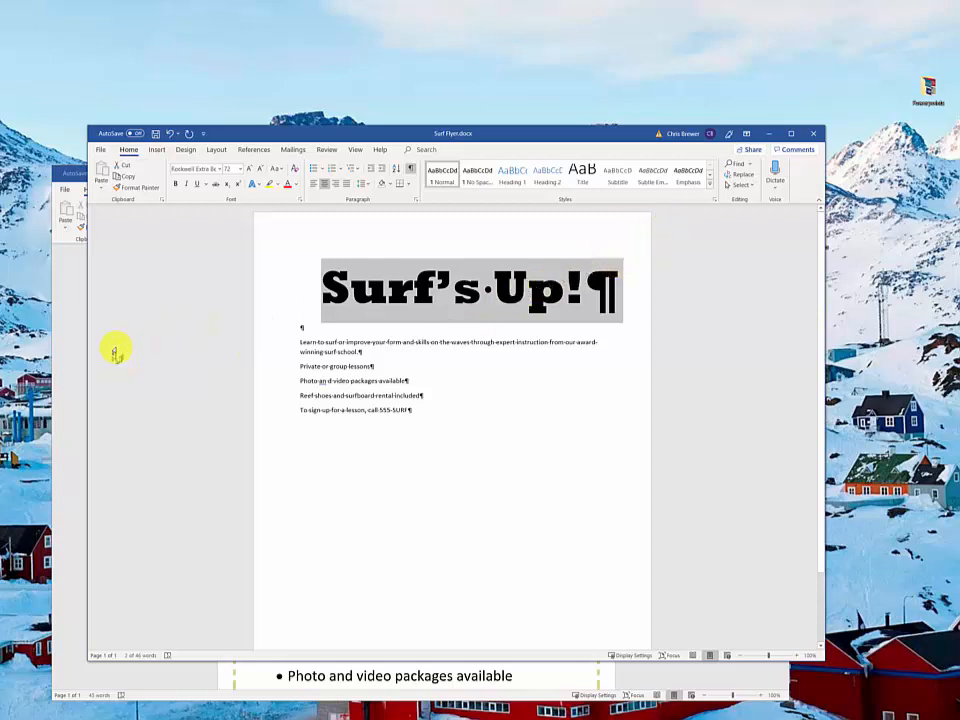
Step: Compare the title's capitalization with Surf Flyer Done.docx, and try toggle case on the Surf Flyer.docx title before changing it to UPPERCASE
{"action": "left_click", "coordinate": [64, 334]}
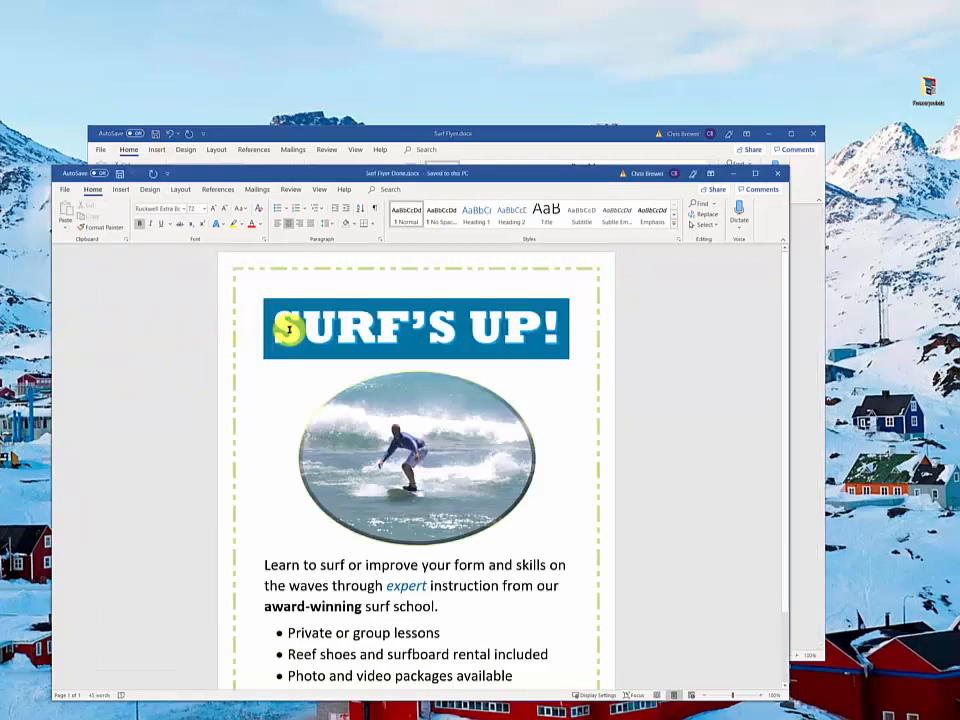
{"action": "left_click", "coordinate": [561, 133]}
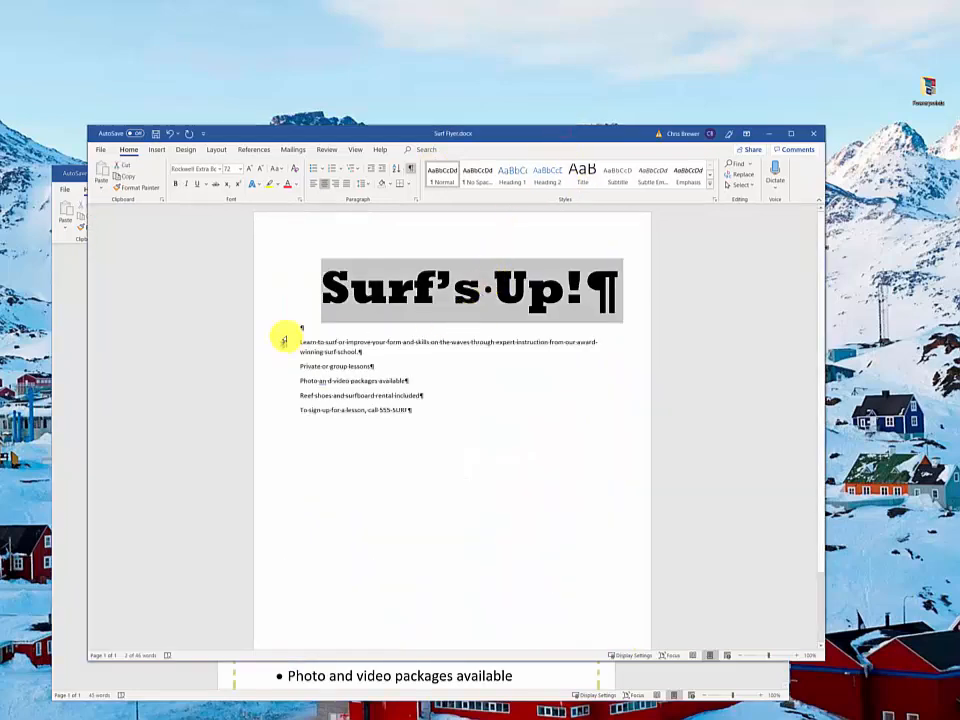
{"action": "left_click", "coordinate": [60, 463]}
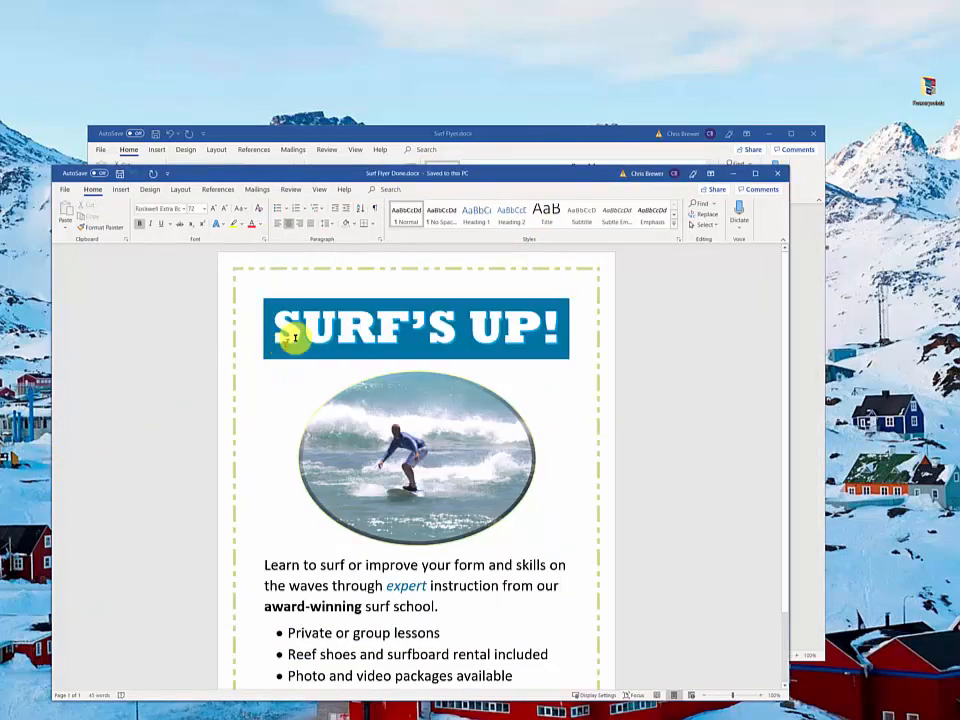
{"action": "left_click", "coordinate": [498, 140]}
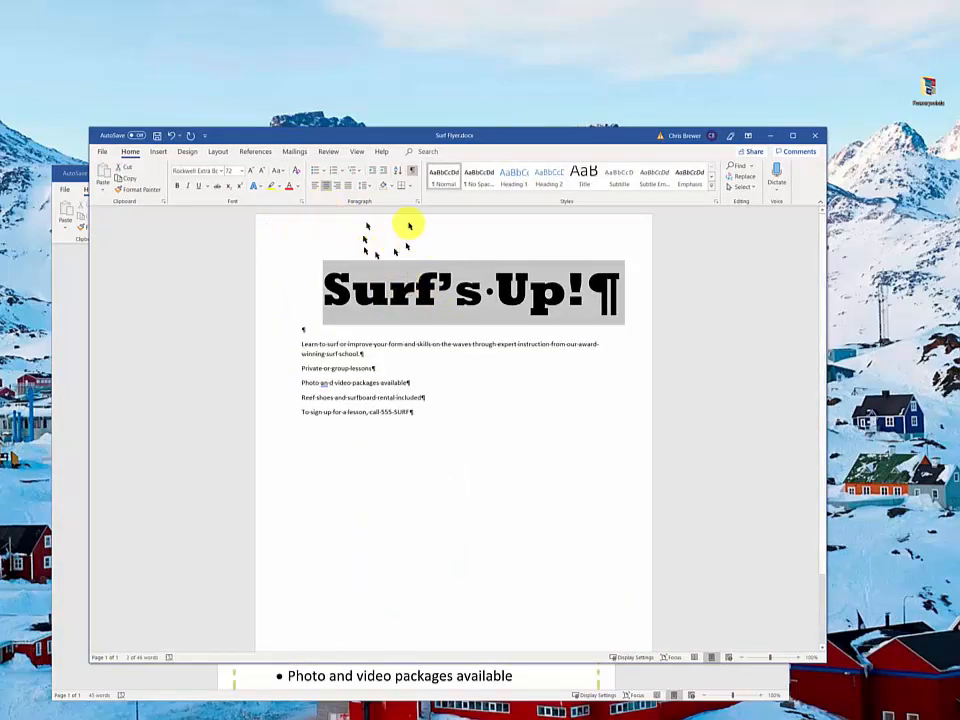
{"action": "left_click", "coordinate": [285, 171]}
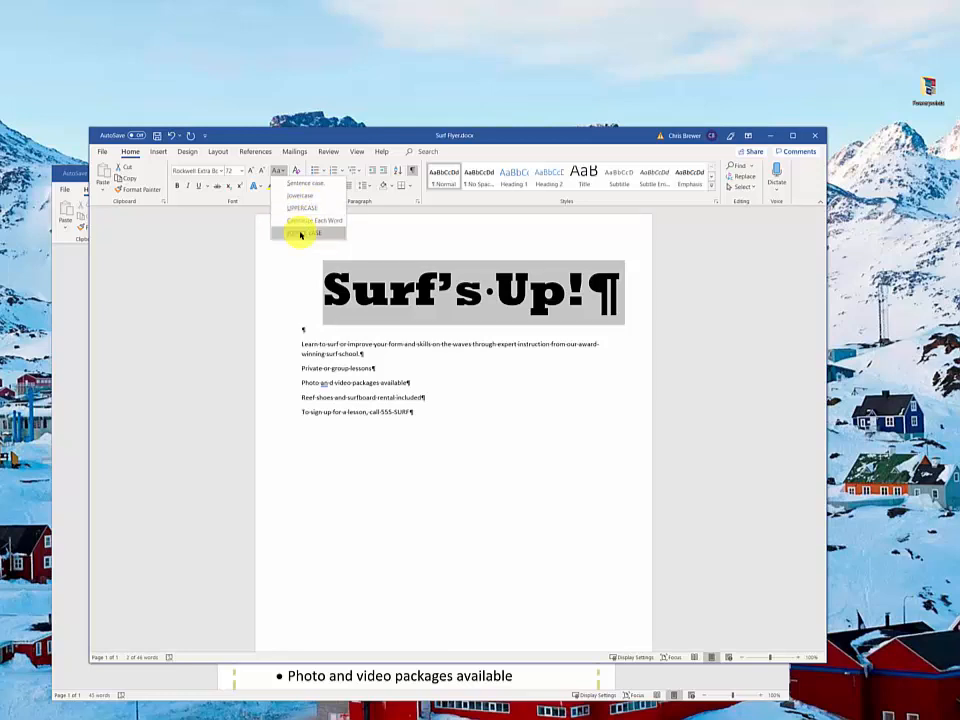
{"action": "left_click", "coordinate": [301, 235]}
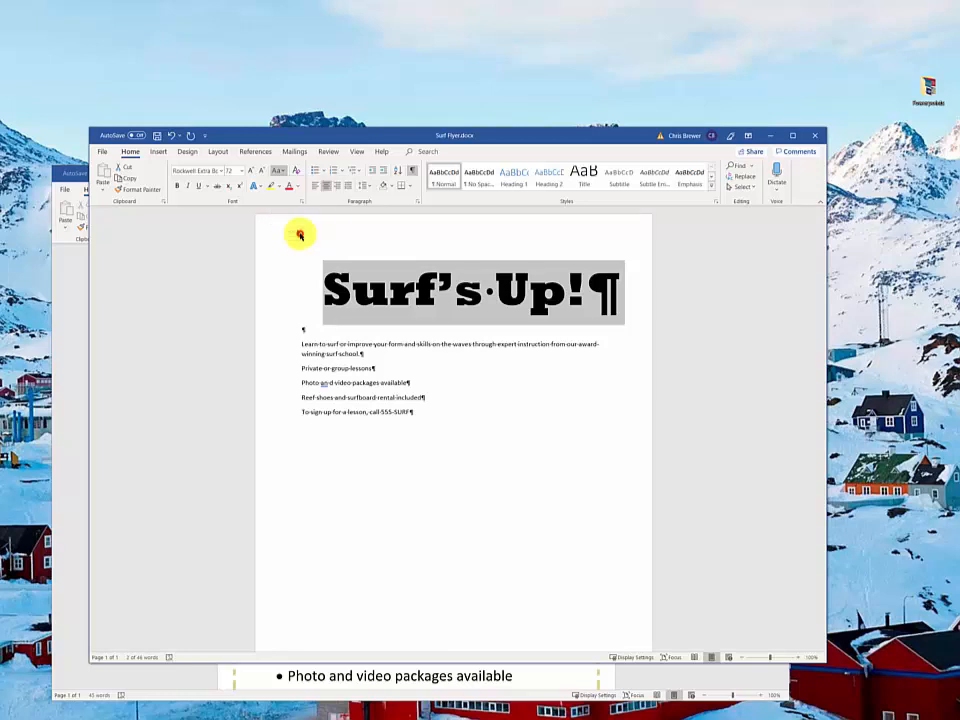
{"action": "left_click", "coordinate": [279, 172]}
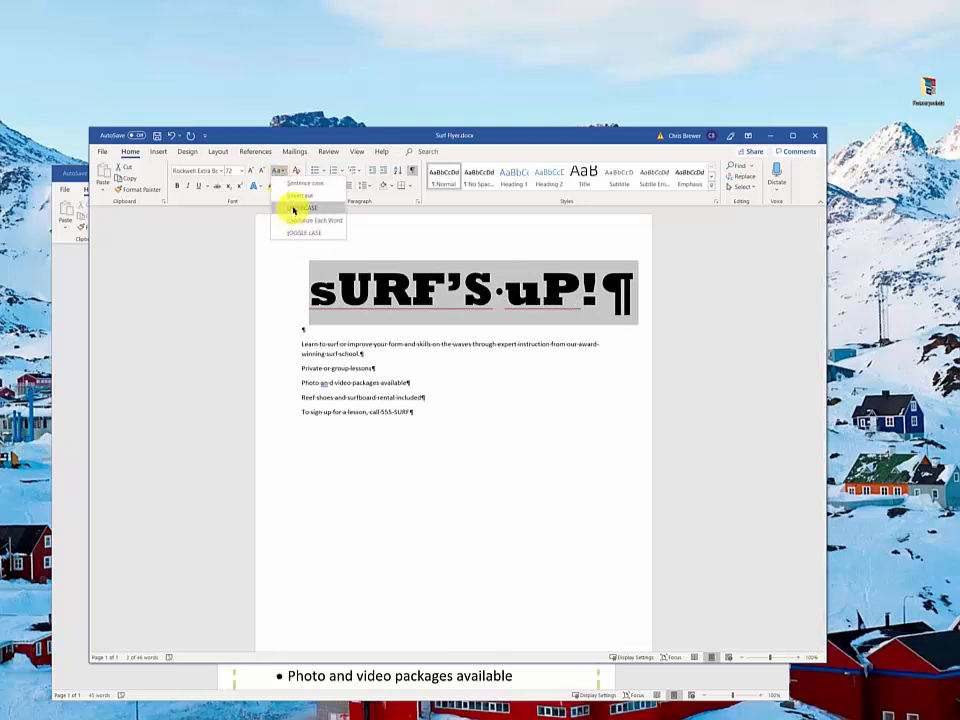
{"action": "left_click", "coordinate": [293, 209]}
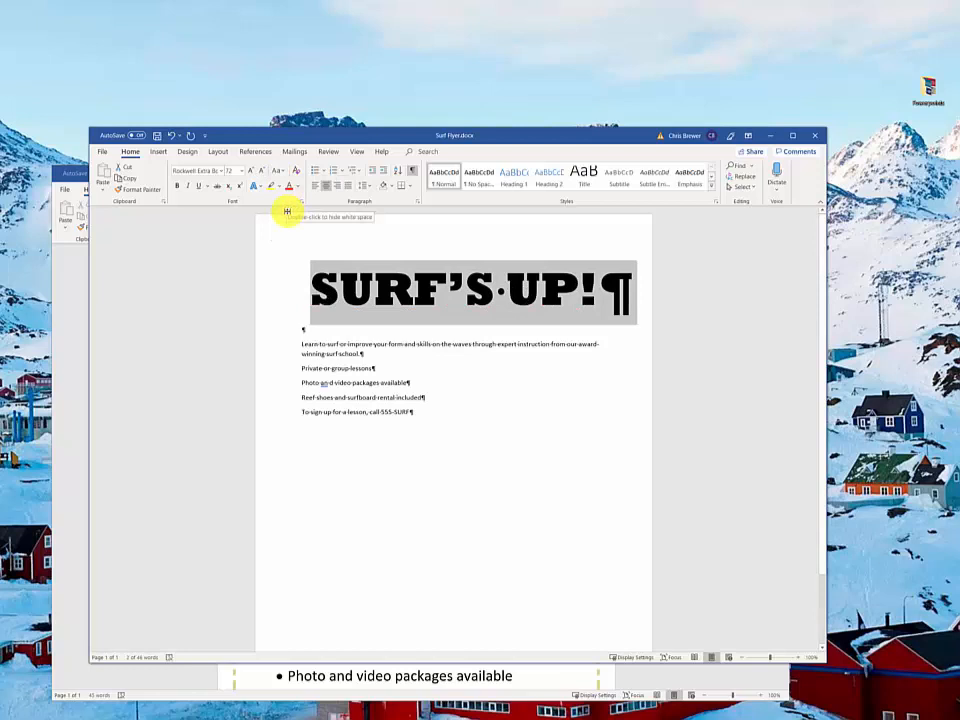
Step: Check the finished flyer's title and apply the white fill, orange Accent 2 outline and hard shadow text effect to the "SURF'S UP!" title
{"action": "left_click", "coordinate": [68, 385]}
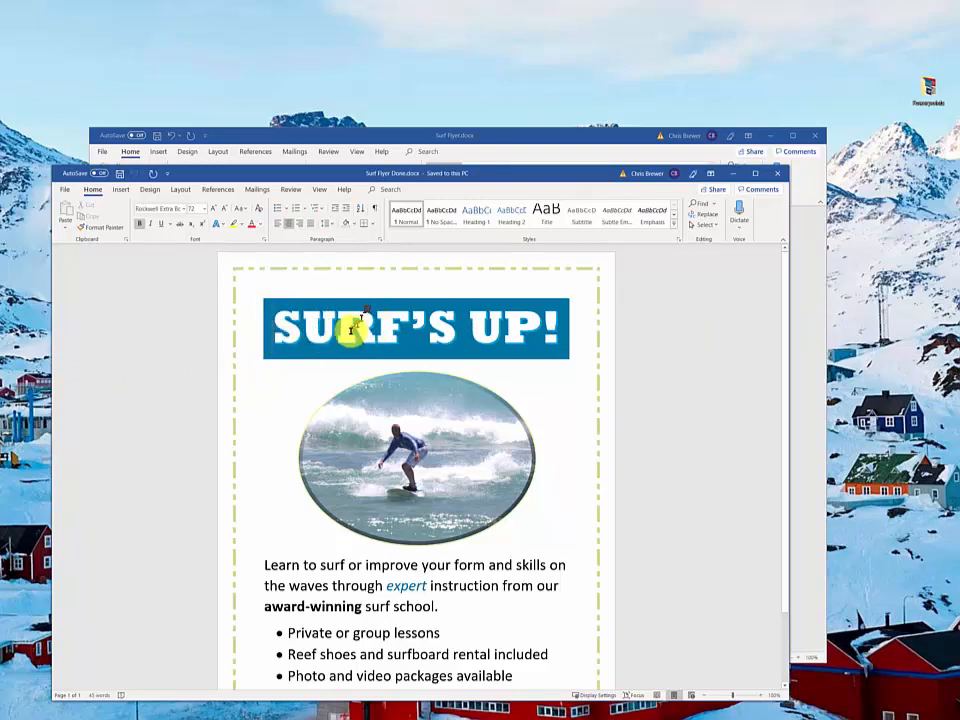
{"action": "left_click", "coordinate": [390, 158]}
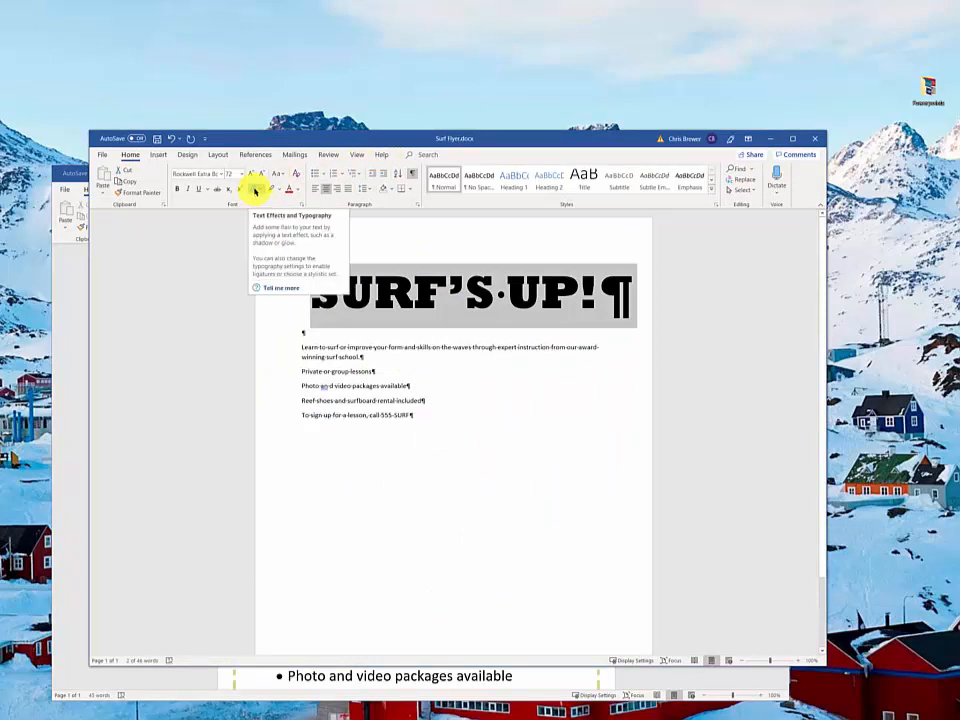
{"action": "left_click", "coordinate": [259, 192]}
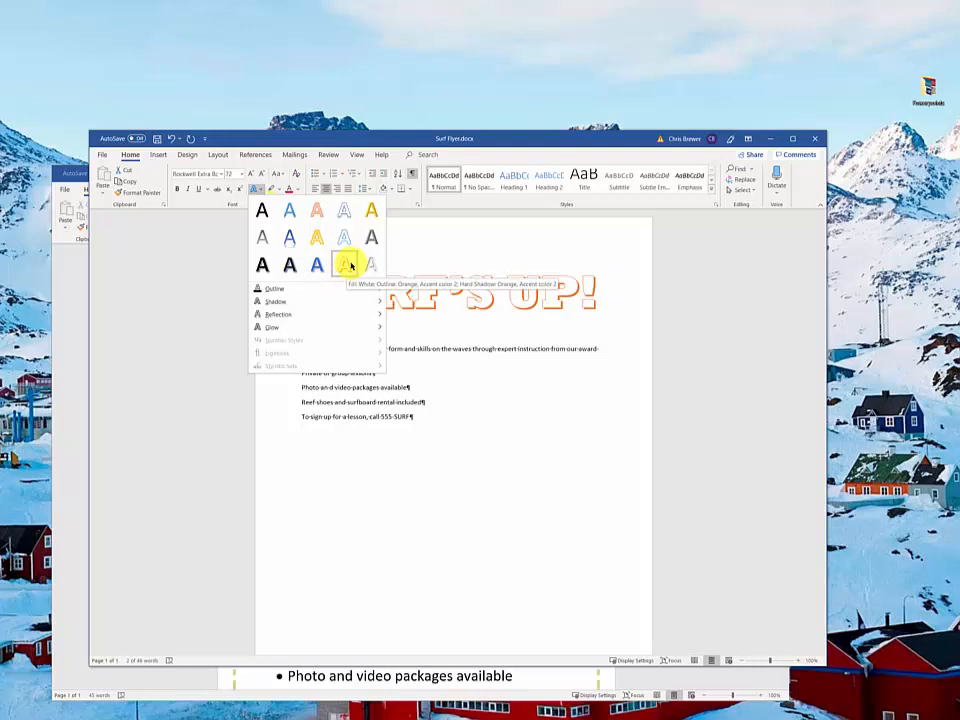
{"action": "left_click", "coordinate": [350, 265]}
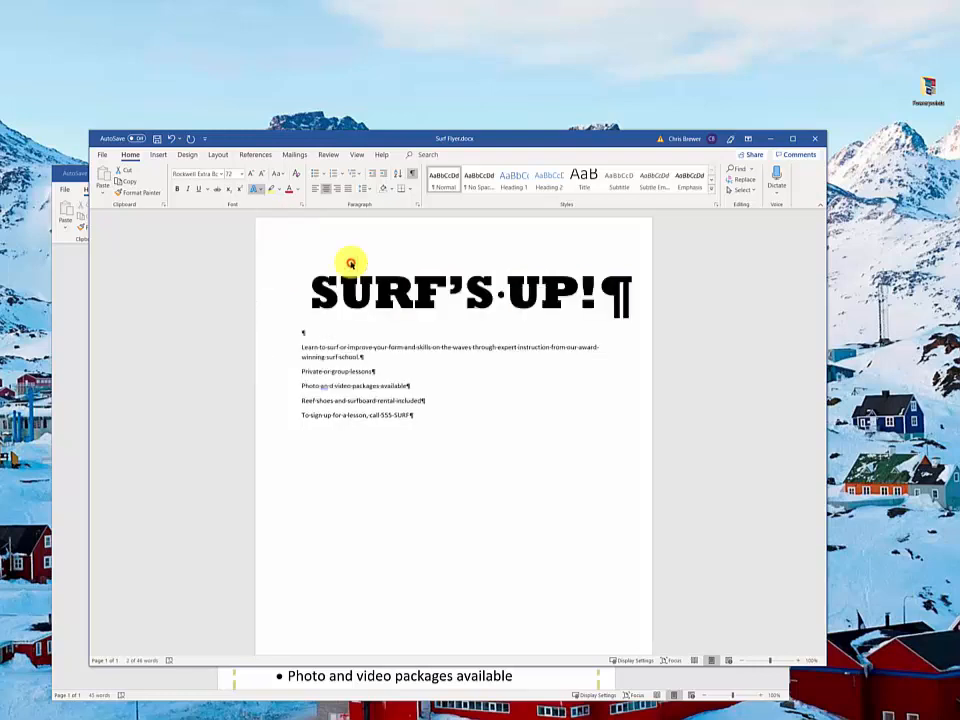
{"action": "left_click", "coordinate": [306, 300]}
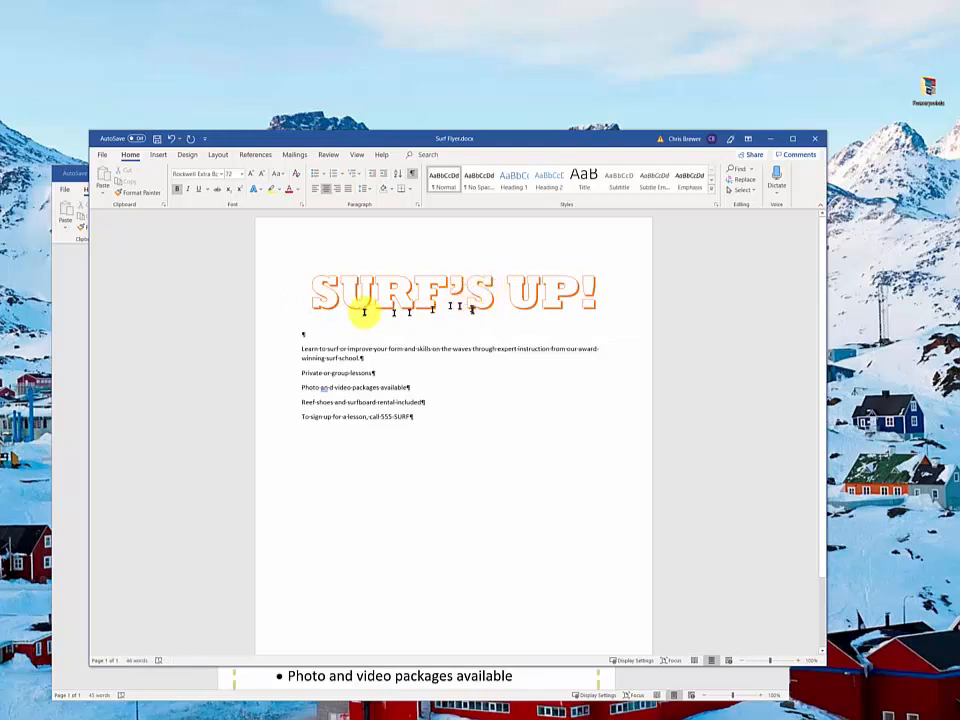
Step: Try the Blue theme color set on the flyer and look at the resulting font color palette
{"action": "left_click", "coordinate": [281, 293]}
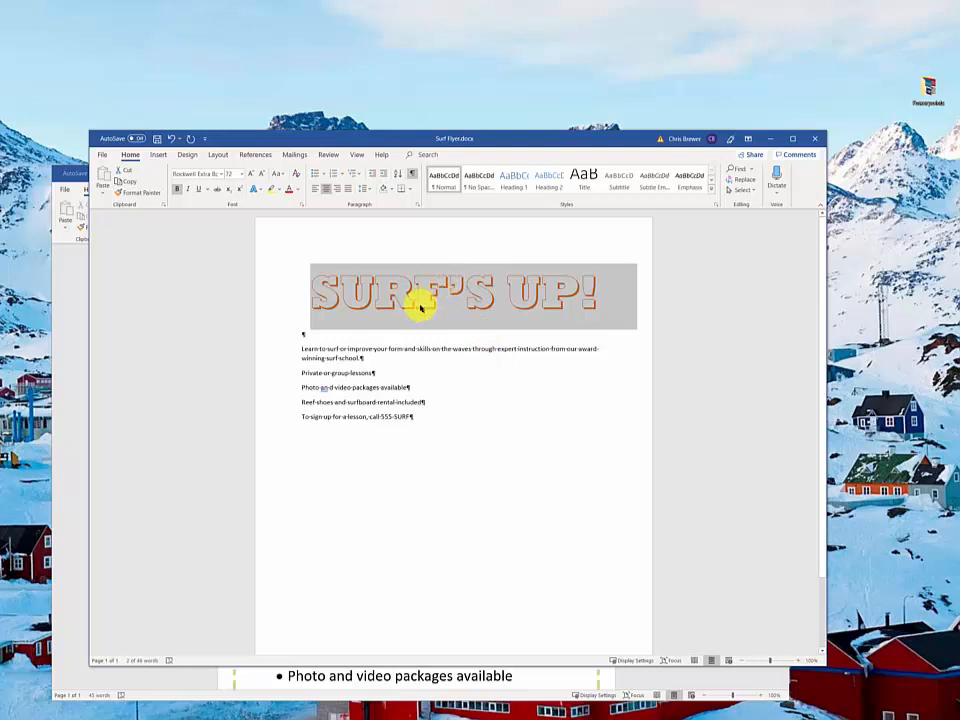
{"action": "left_click", "coordinate": [391, 189]}
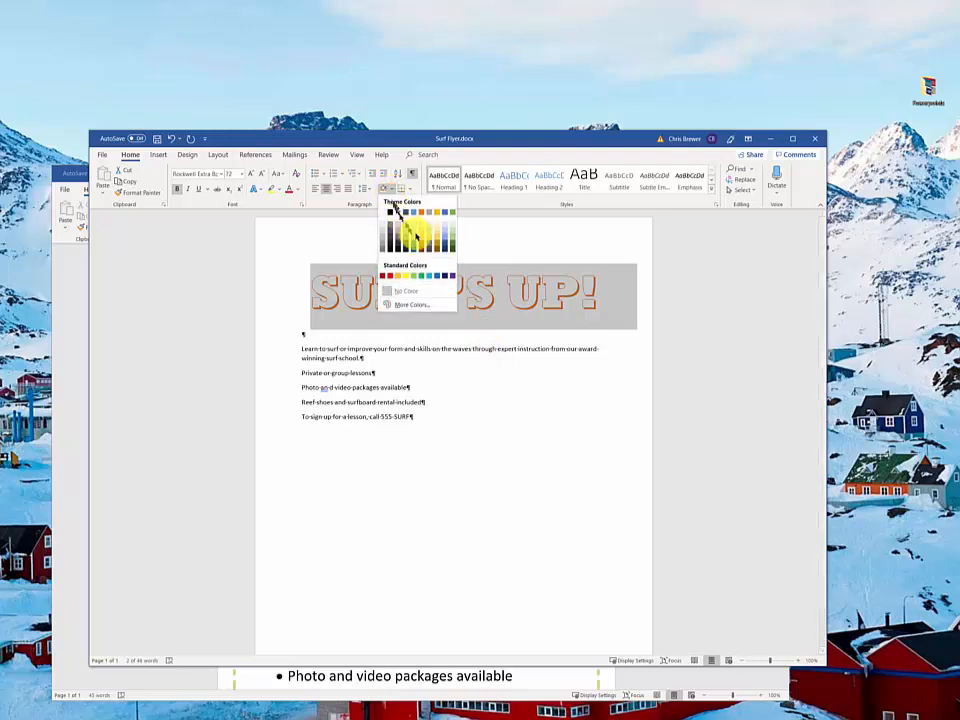
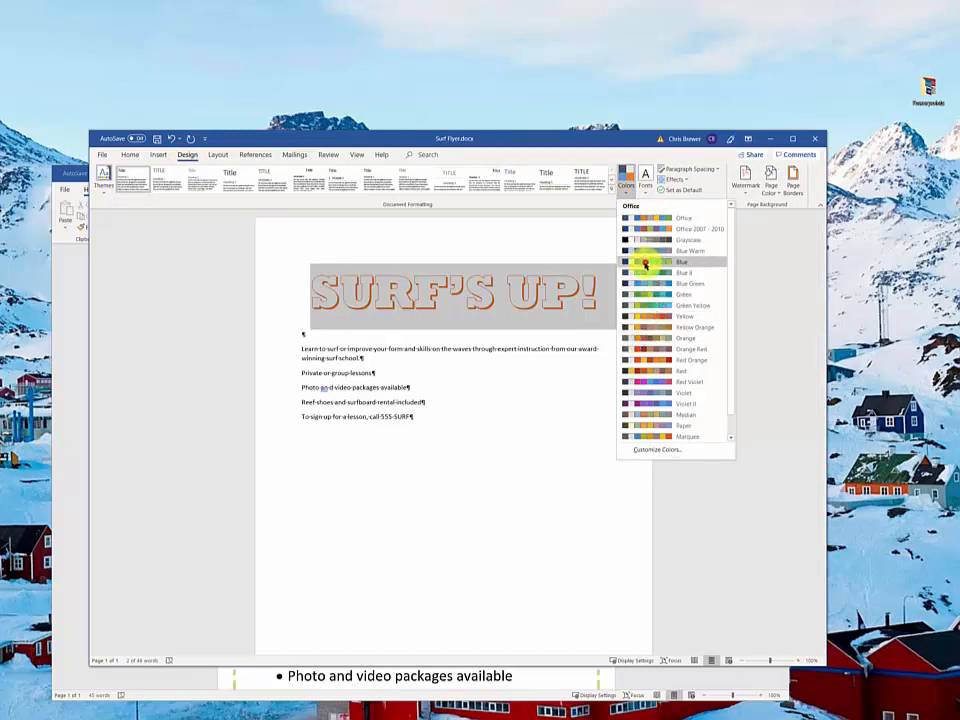
{"action": "left_click", "coordinate": [645, 263]}
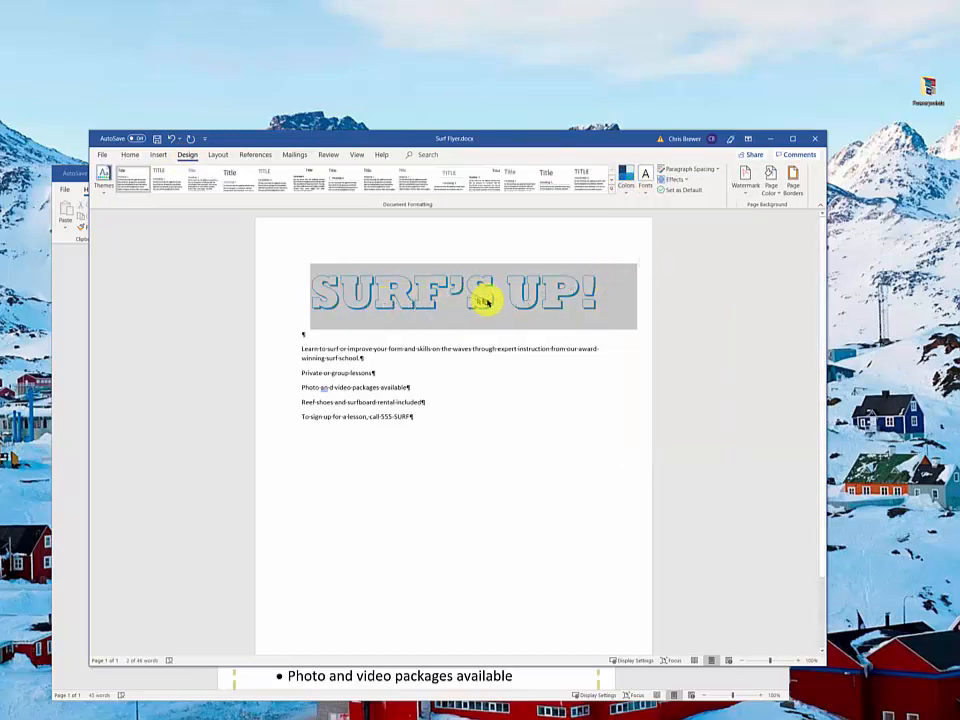
{"action": "left_click", "coordinate": [130, 155]}
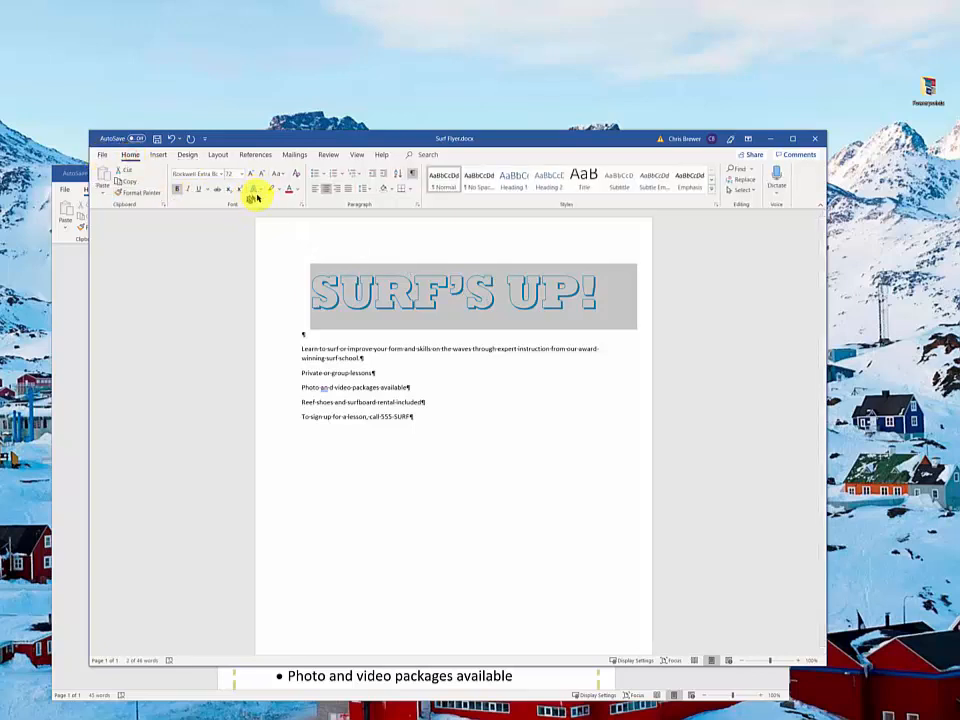
{"action": "left_click", "coordinate": [296, 190]}
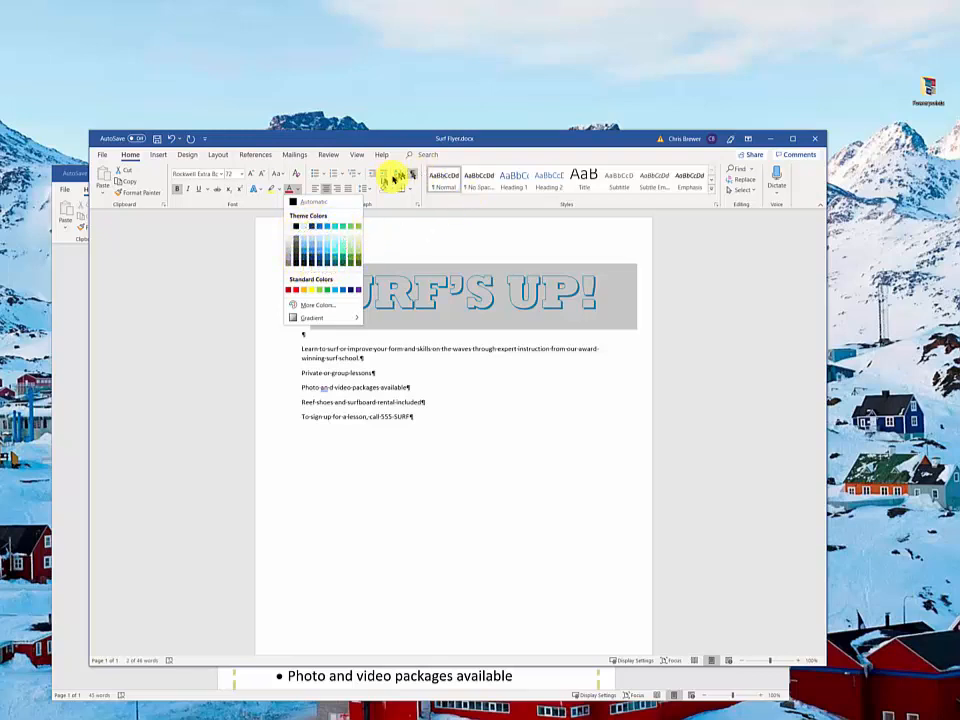
Step: Try the Violet theme color set, look at its font color palette, and undo both theme color changes
{"action": "left_click", "coordinate": [187, 155]}
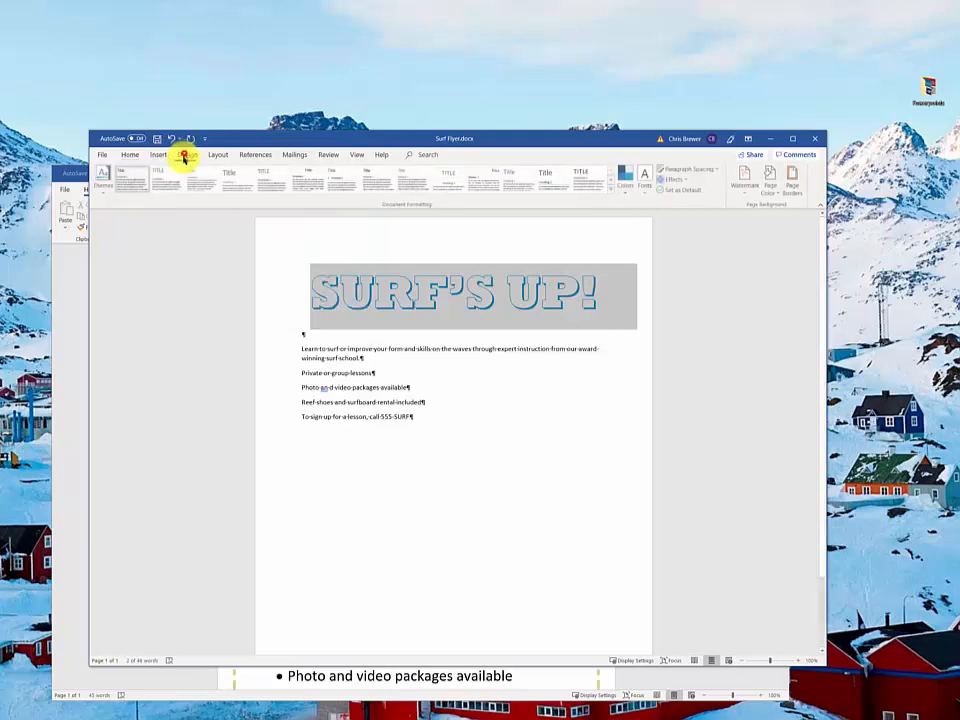
{"action": "left_click", "coordinate": [626, 178]}
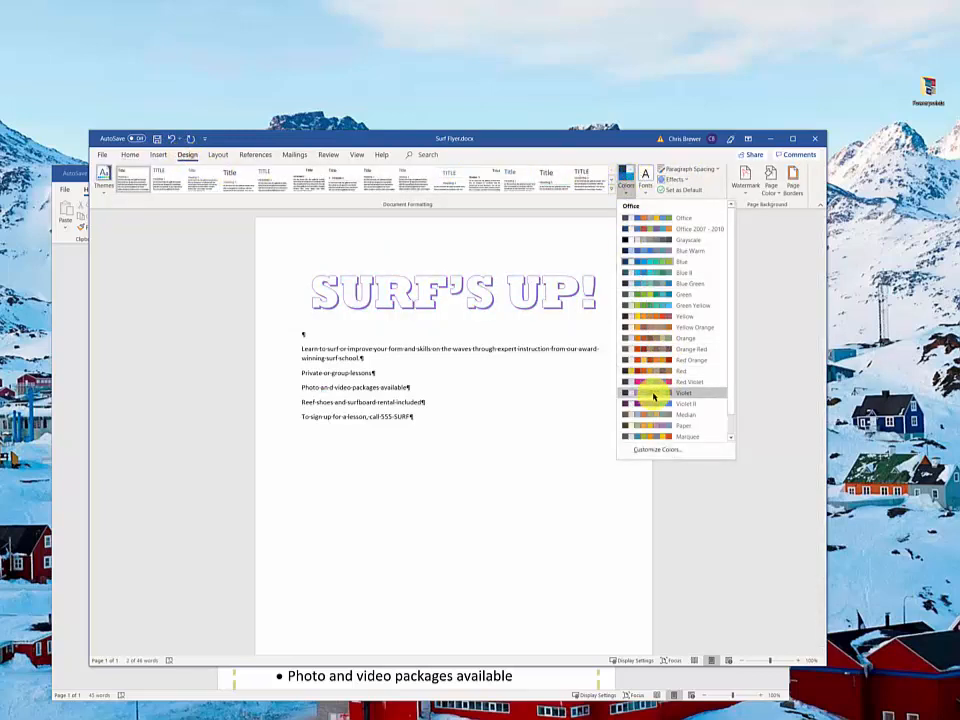
{"action": "left_click", "coordinate": [652, 393]}
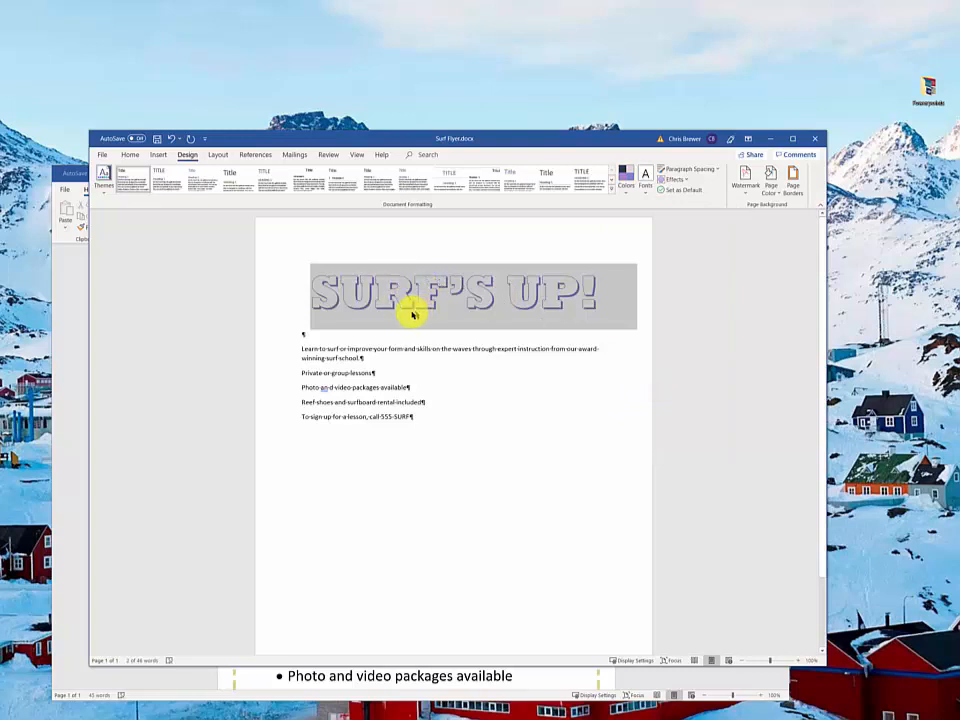
{"action": "left_click", "coordinate": [131, 156]}
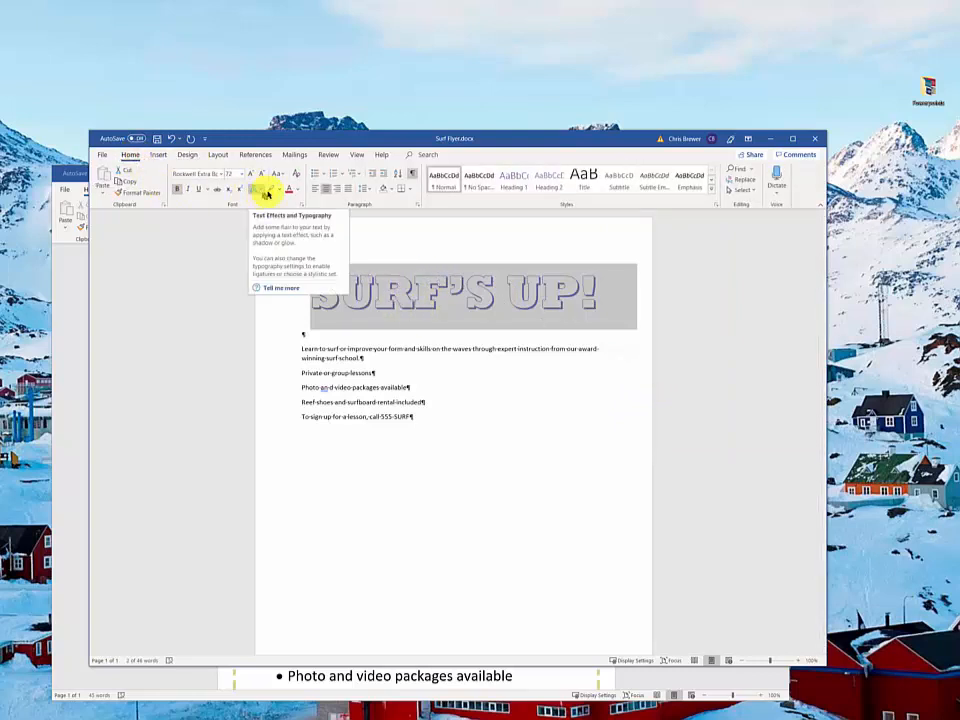
{"action": "left_click", "coordinate": [296, 190]}
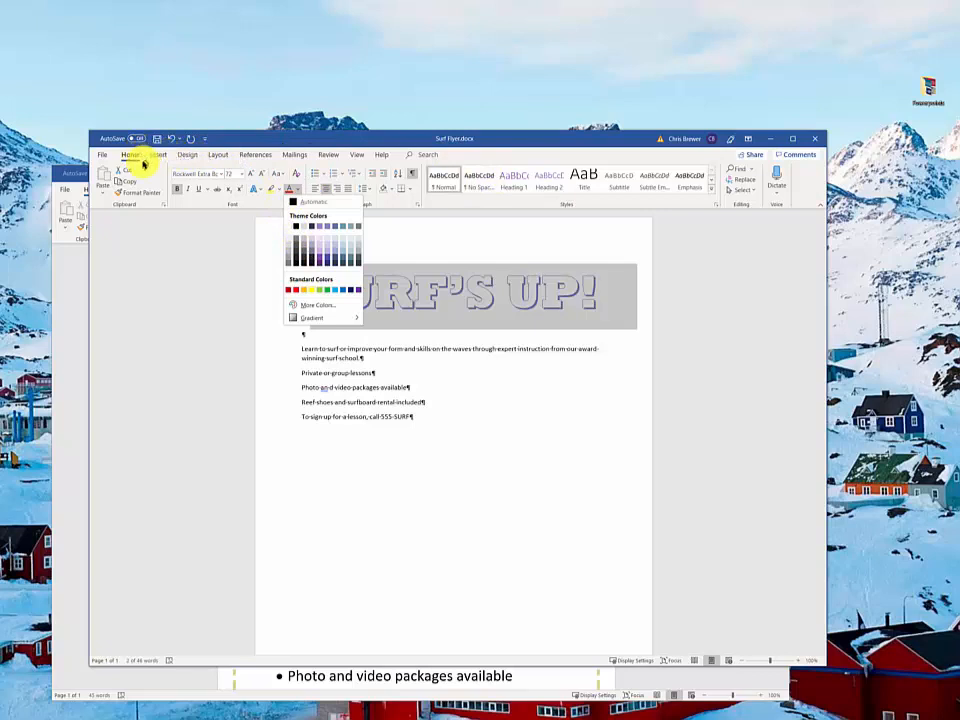
{"action": "left_click", "coordinate": [724, 274]}
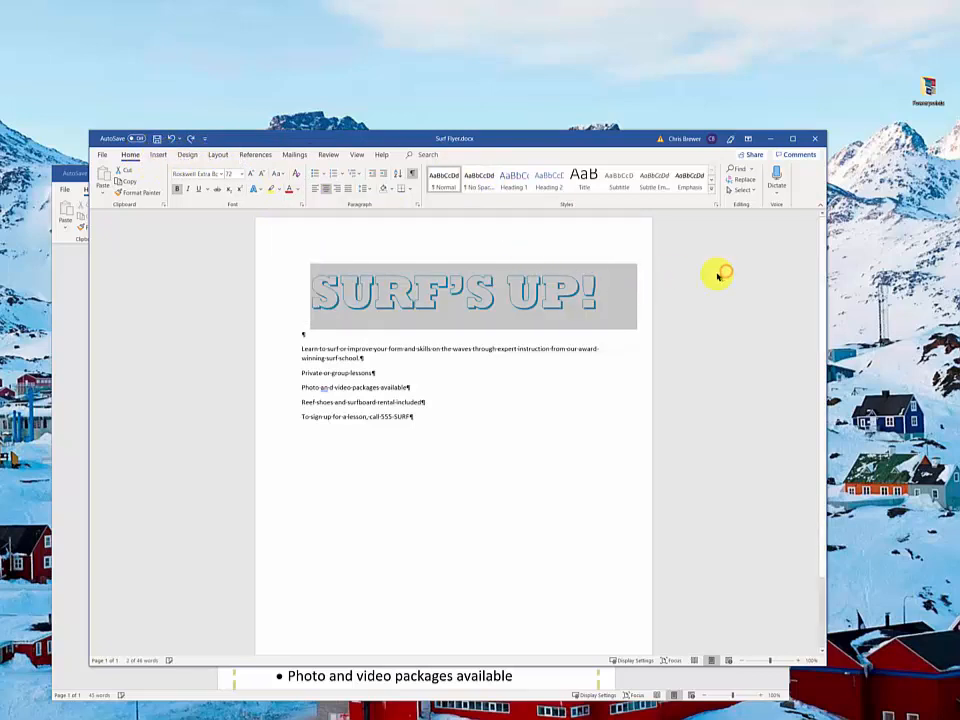
{"action": "left_click", "coordinate": [690, 320]}
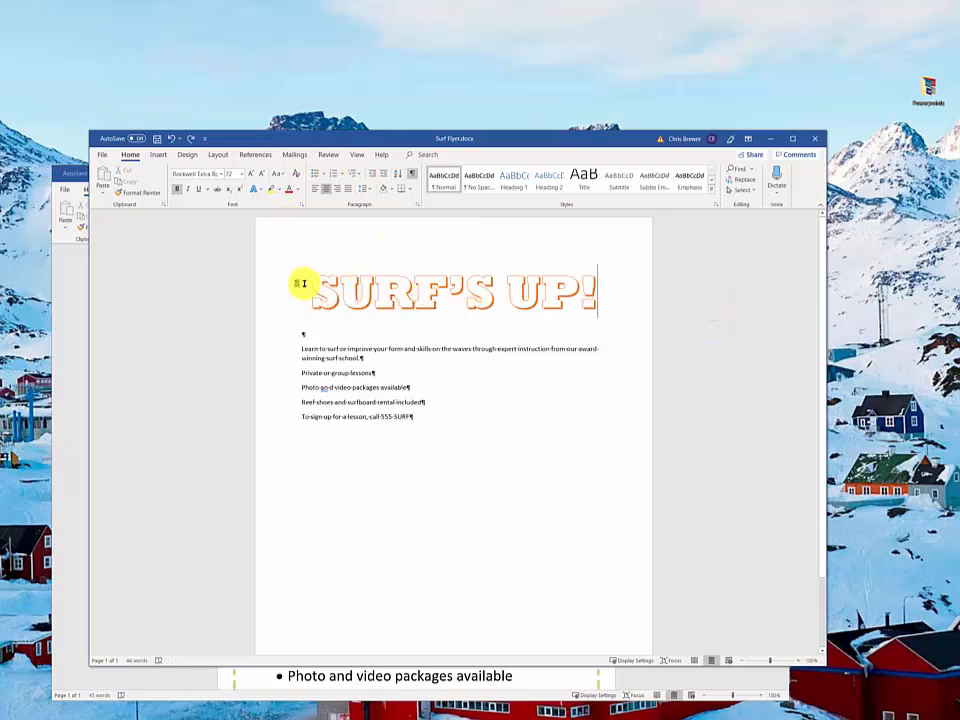
Step: Shade the "SURF'S UP!" title paragraph with the dark orange theme color
{"action": "left_click", "coordinate": [266, 287]}
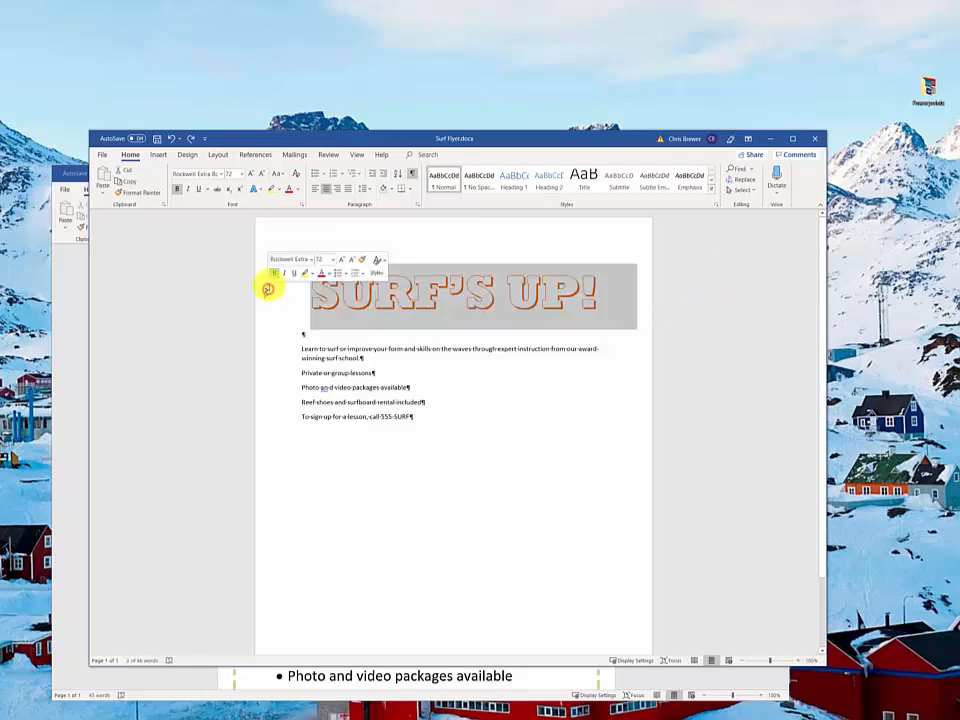
{"action": "left_click", "coordinate": [396, 189]}
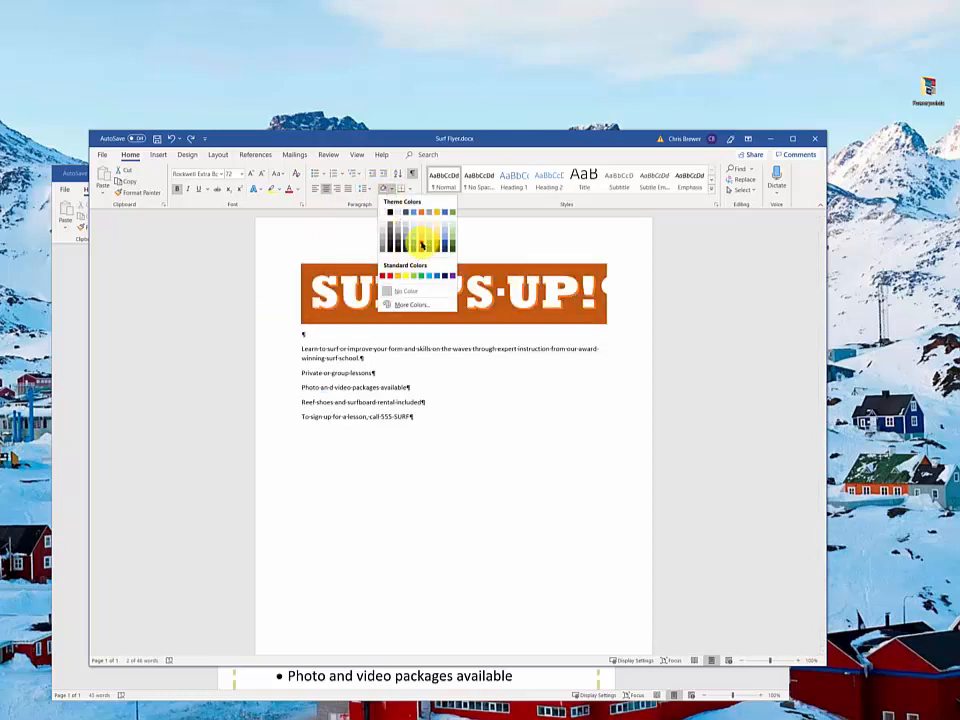
{"action": "left_click", "coordinate": [422, 245]}
{"action": "left_click", "coordinate": [563, 369]}
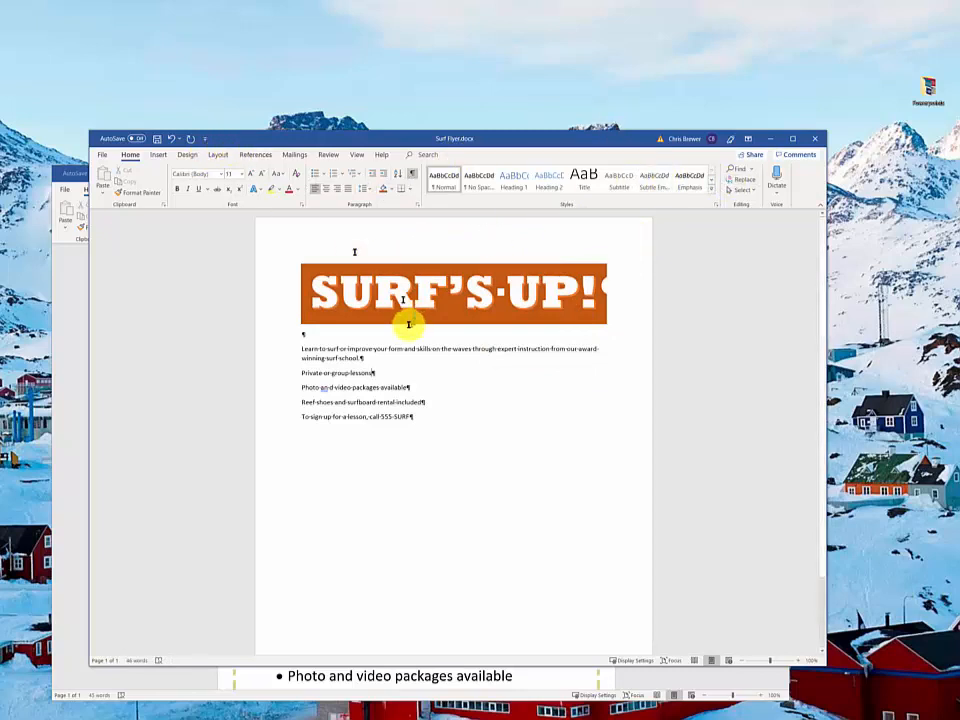
Step: Compare the title shading in Surf Flyer Done.docx and Surf Flyer.docx by arranging the two windows one above the other
{"action": "left_click", "coordinate": [70, 385]}
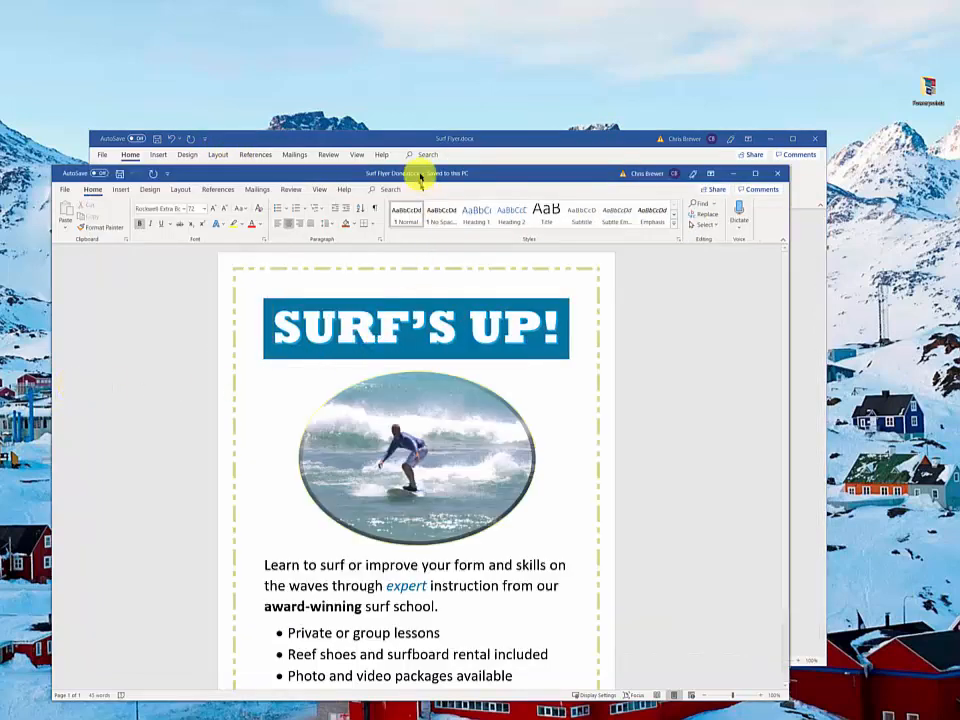
{"action": "left_click_drag", "start_coordinate": [424, 171], "coordinate": [478, 338]}
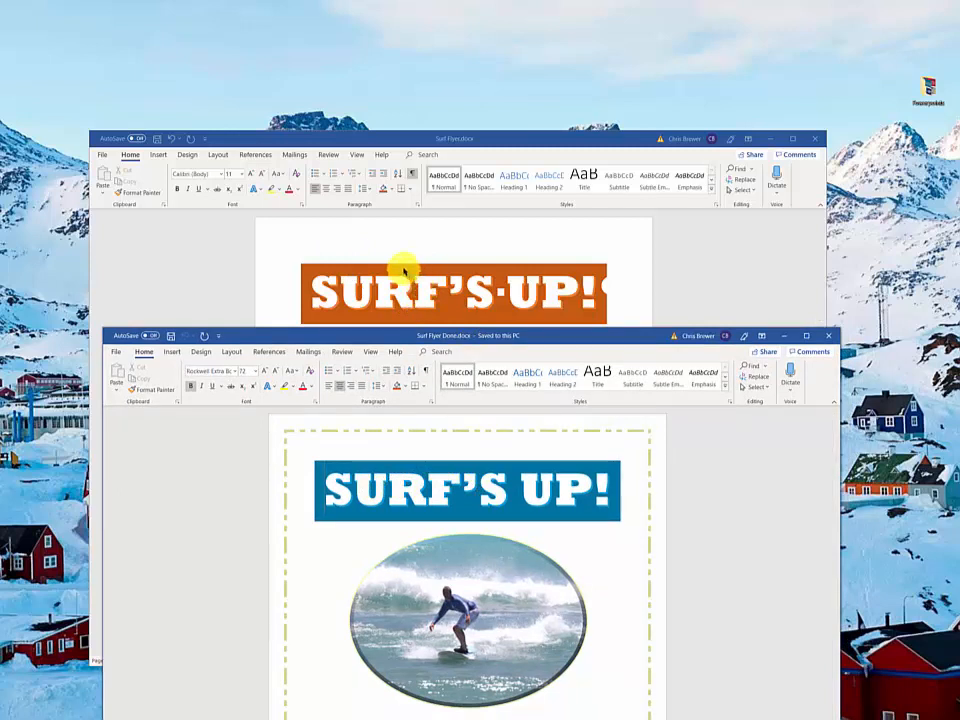
{"action": "left_click", "coordinate": [634, 258]}
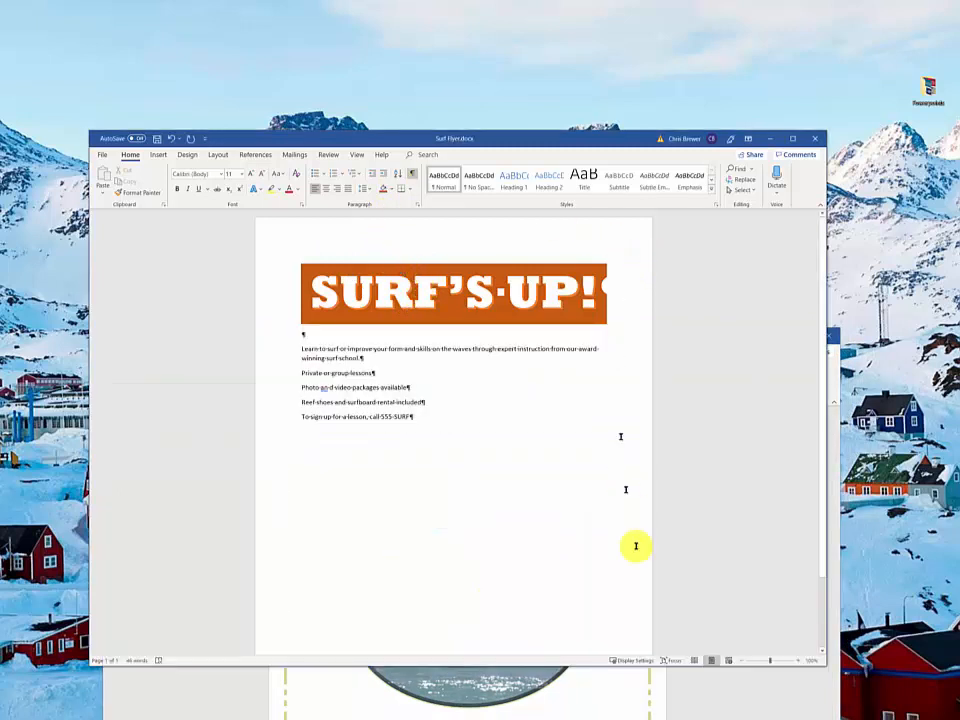
{"action": "left_click_drag", "start_coordinate": [452, 143], "coordinate": [420, 31]}
{"action": "left_click", "coordinate": [786, 585]}
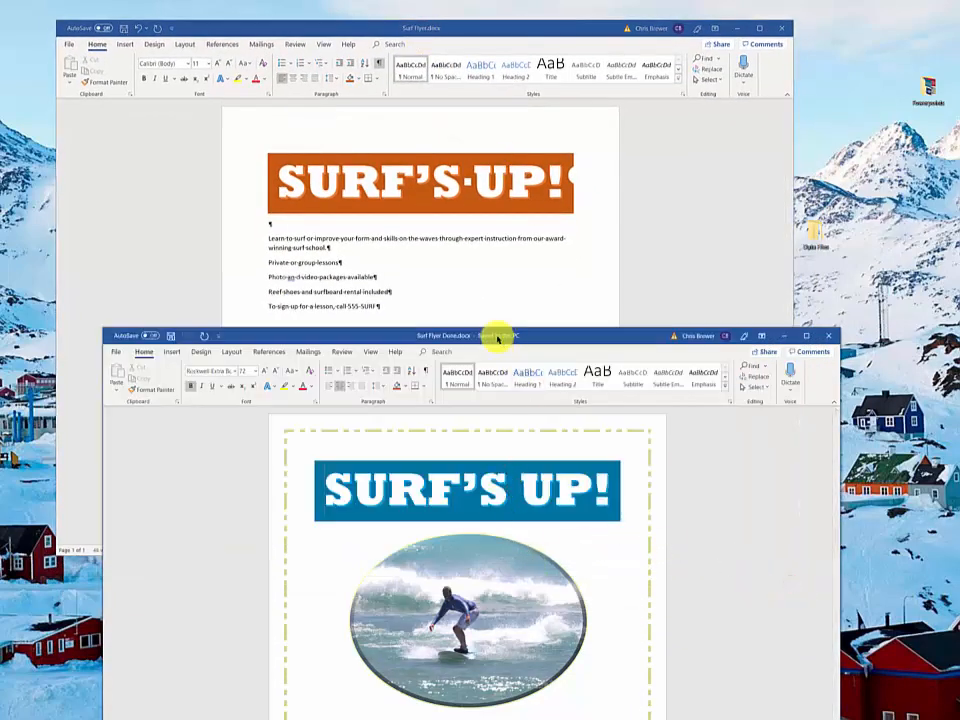
Step: Examine the font sizes of the body text and the sign-up line in Surf Flyer Done.docx
{"action": "left_click_drag", "start_coordinate": [497, 338], "coordinate": [455, 161]}
{"action": "scroll", "coordinate": [504, 401], "scroll_direction": "down", "scroll_amount": 3}
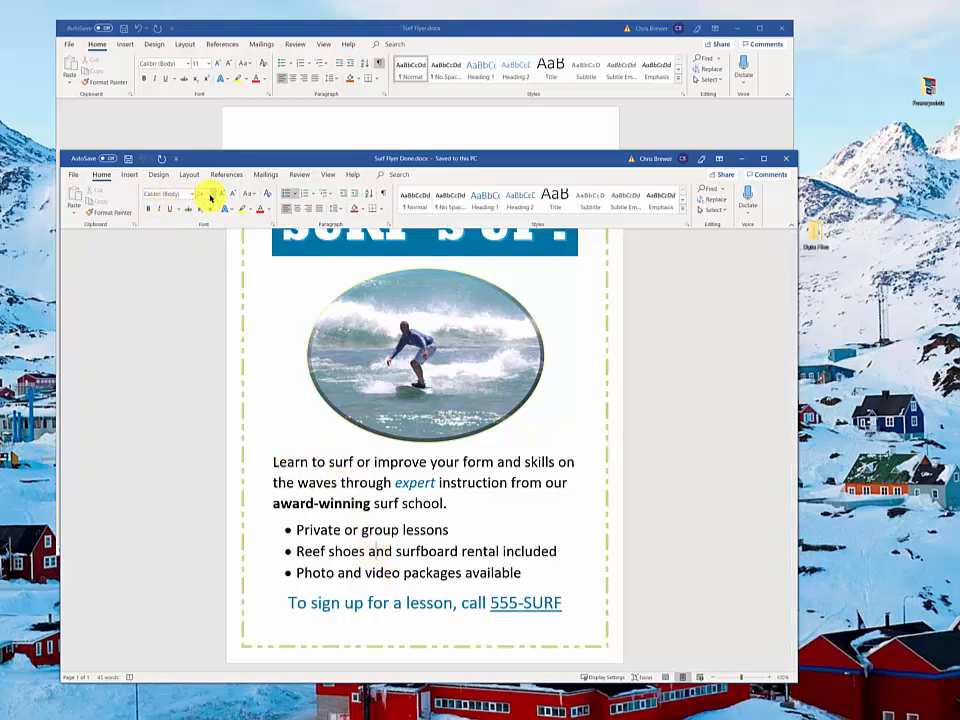
{"action": "left_click", "coordinate": [390, 605]}
{"action": "left_click", "coordinate": [395, 603]}
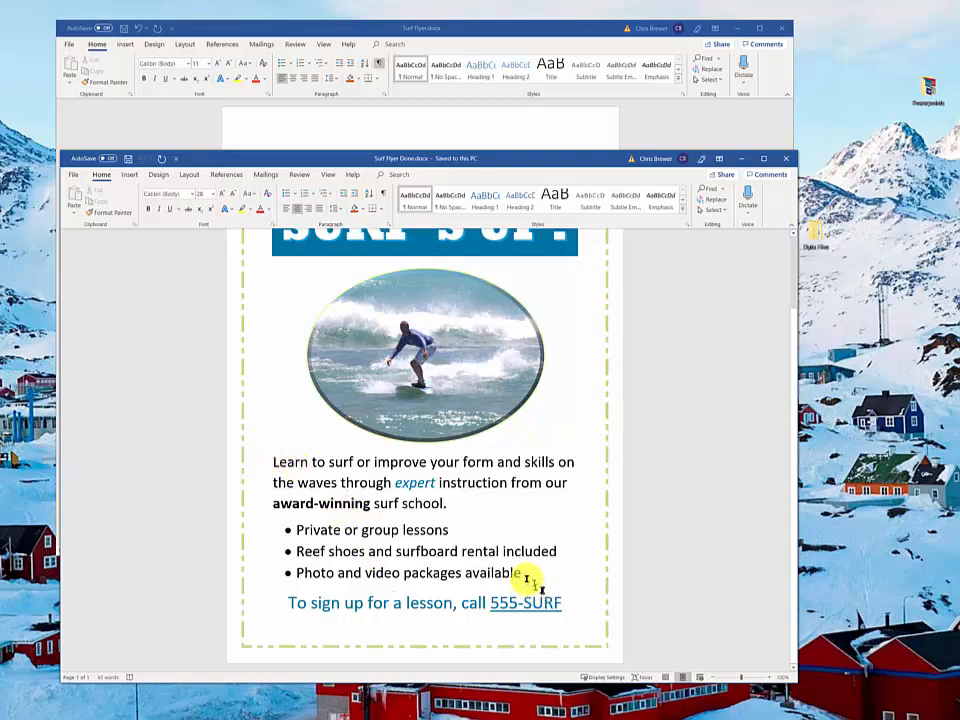
Step: In Surf Flyer.docx, correct the split word "and" in the photo line and set the text from "Learn to surf" through "rental included" to size 24
{"action": "left_click", "coordinate": [372, 131]}
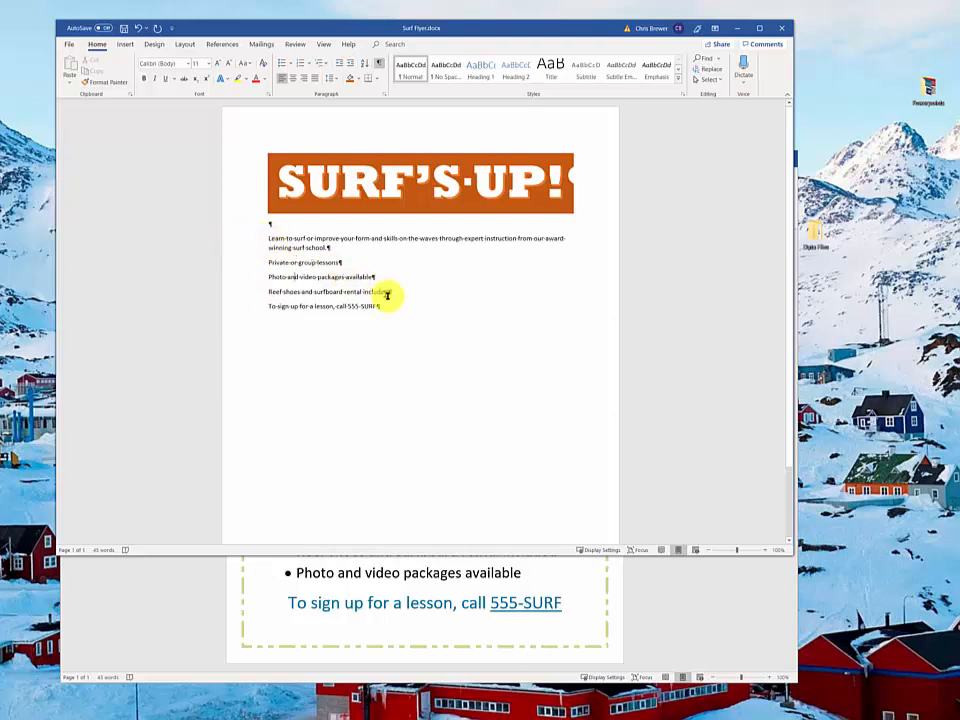
{"action": "left_click_drag", "start_coordinate": [242, 243], "coordinate": [244, 292]}
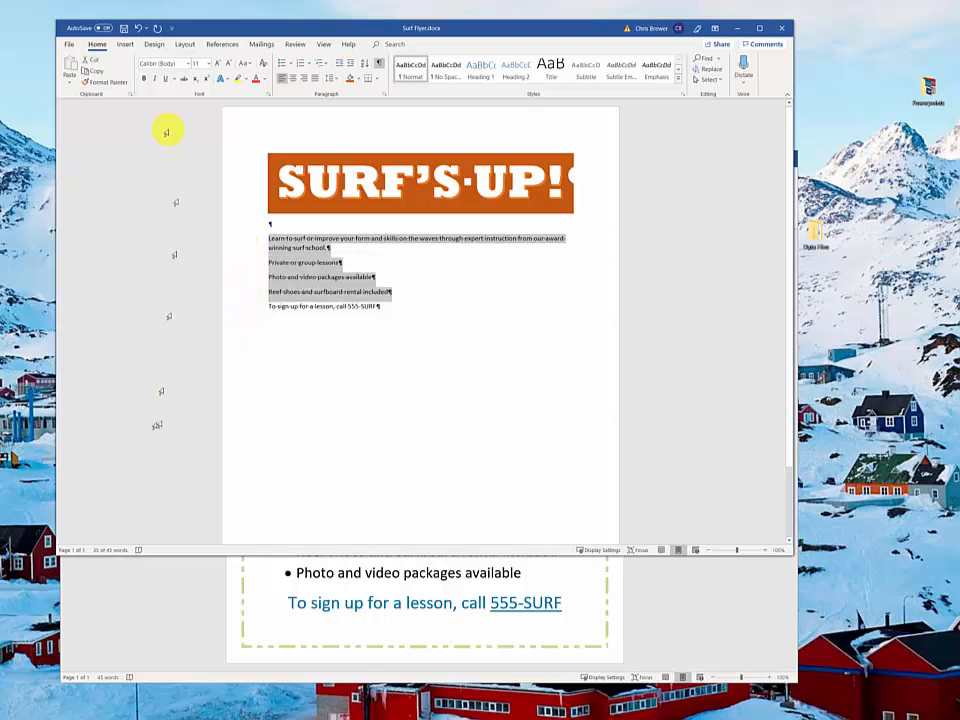
{"action": "left_click", "coordinate": [210, 65]}
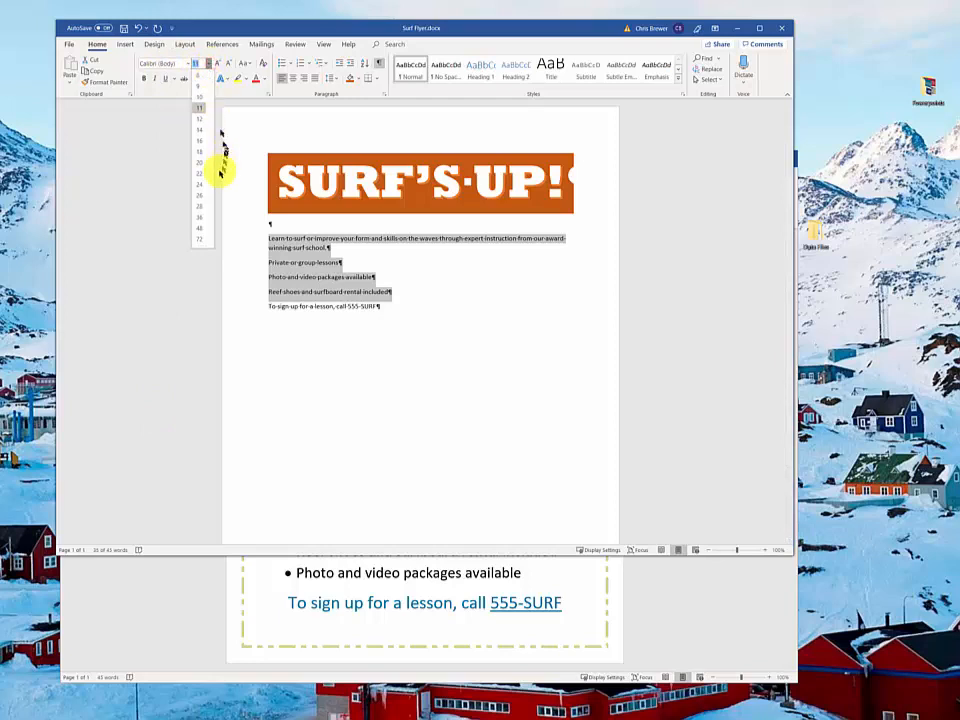
{"action": "left_click", "coordinate": [203, 185]}
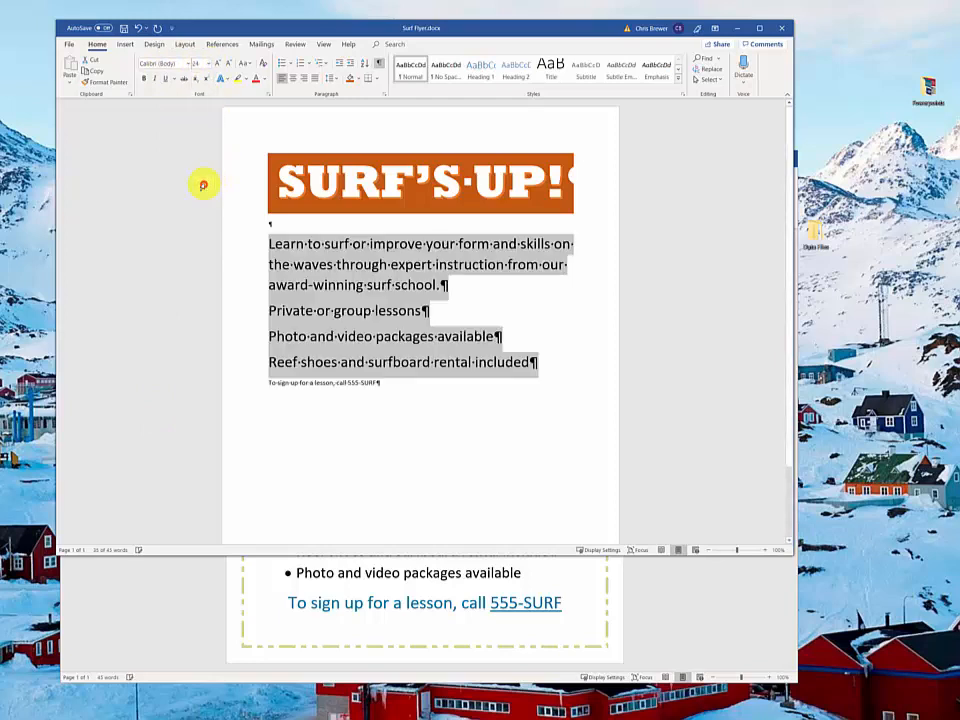
Step: Set the font size of the "To sign up for a lesson" line to 28
{"action": "left_click", "coordinate": [235, 388]}
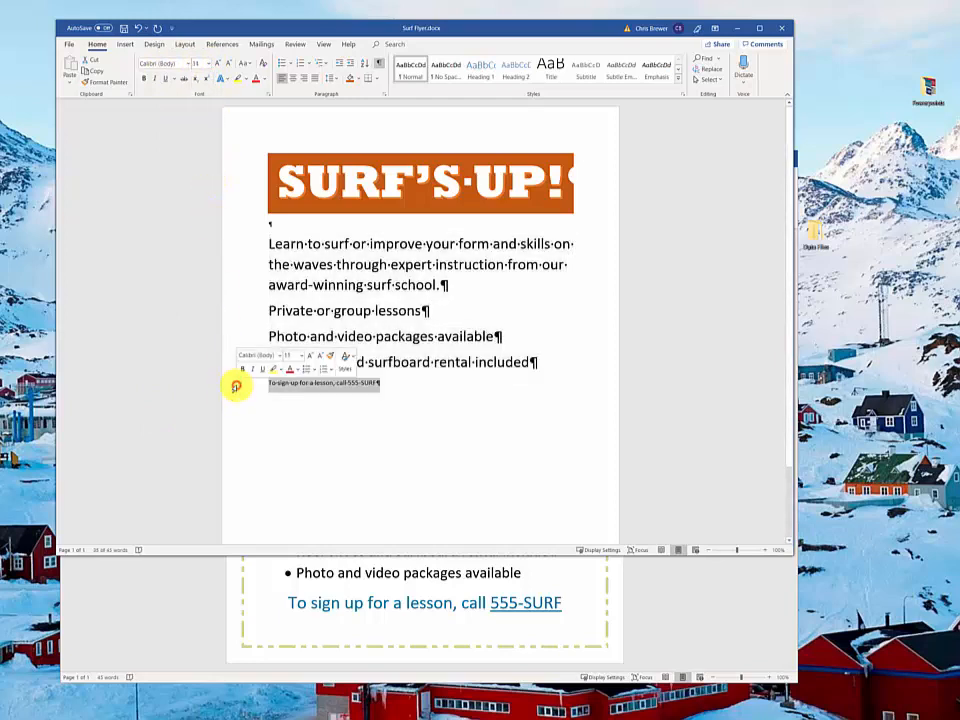
{"action": "left_click", "coordinate": [207, 63]}
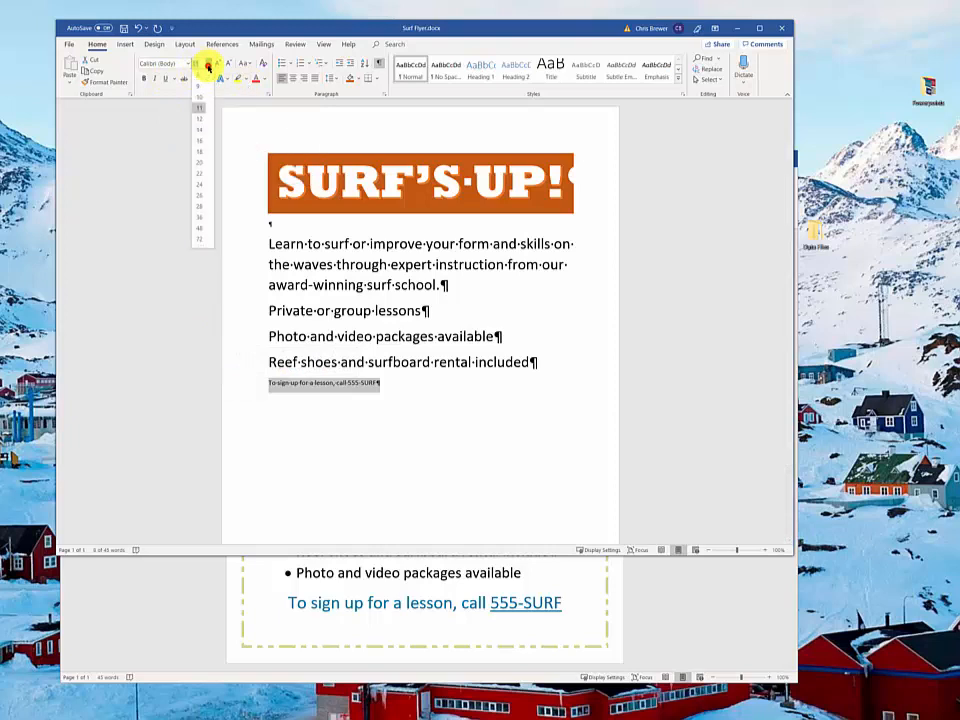
{"action": "left_click", "coordinate": [204, 207]}
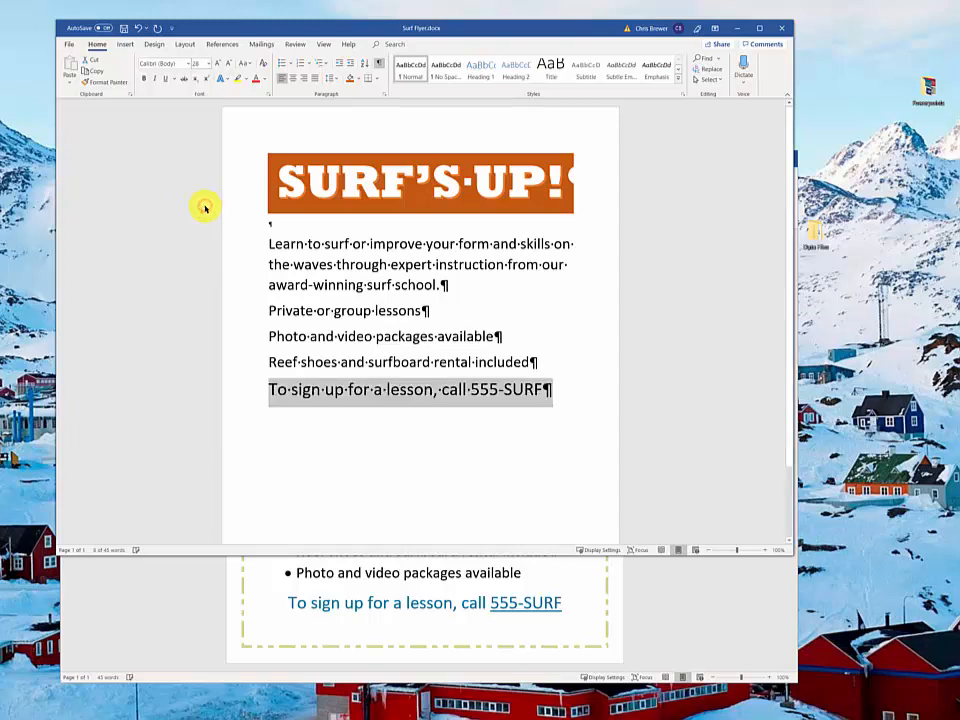
Step: Try font size 32 on the sign-up line and return it to 28
{"action": "left_click", "coordinate": [207, 64]}
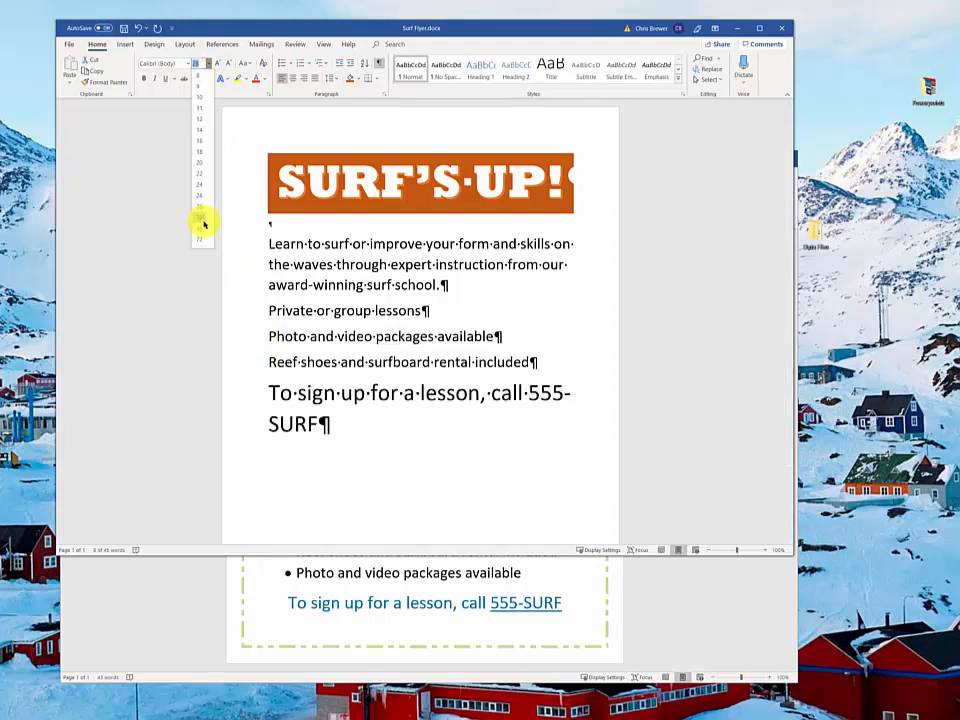
{"action": "left_click", "coordinate": [200, 206]}
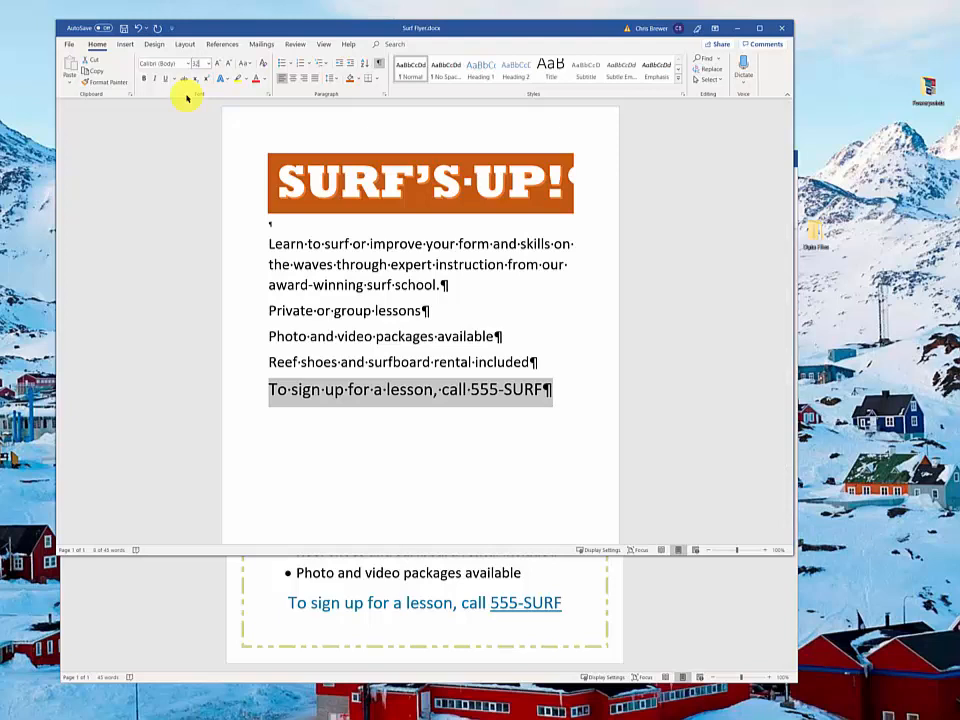
{"action": "key", "text": "Return"}
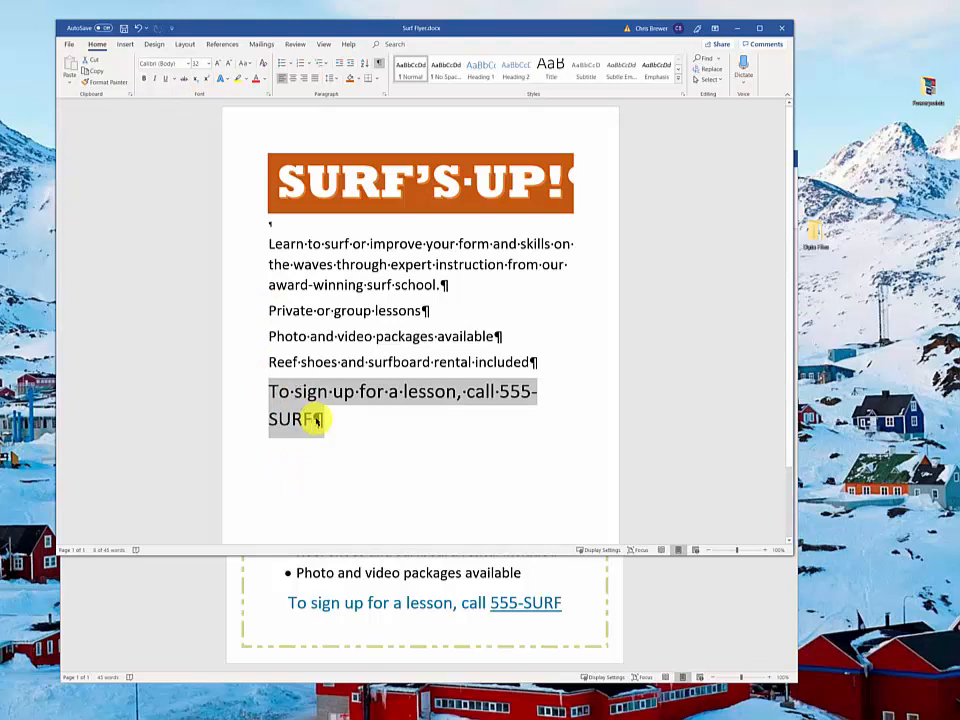
{"action": "left_click", "coordinate": [209, 64]}
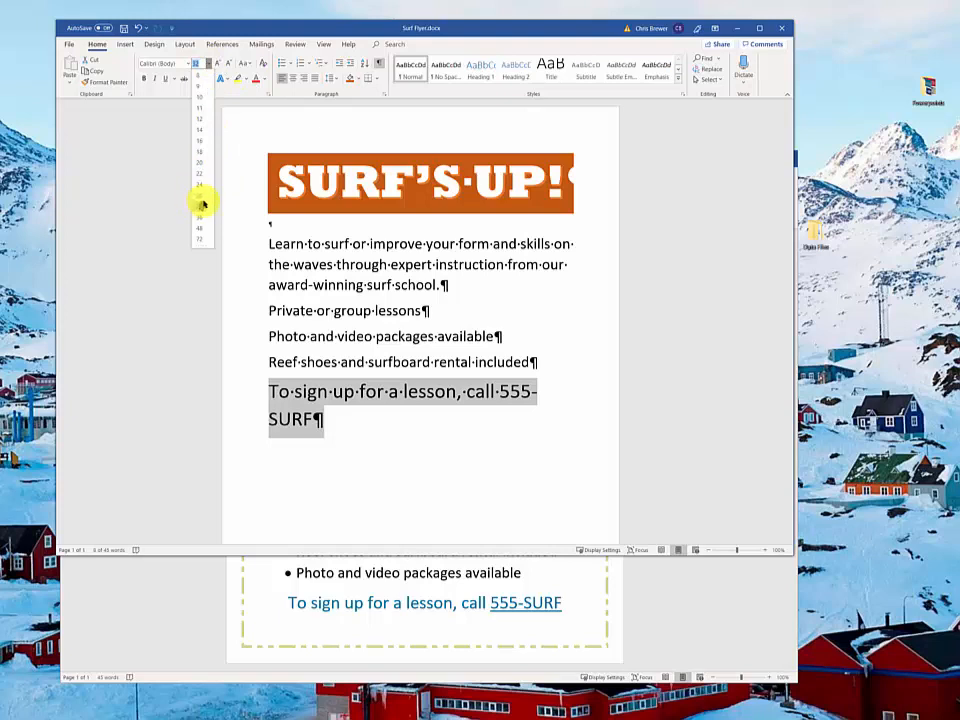
{"action": "key", "text": "Escape"}
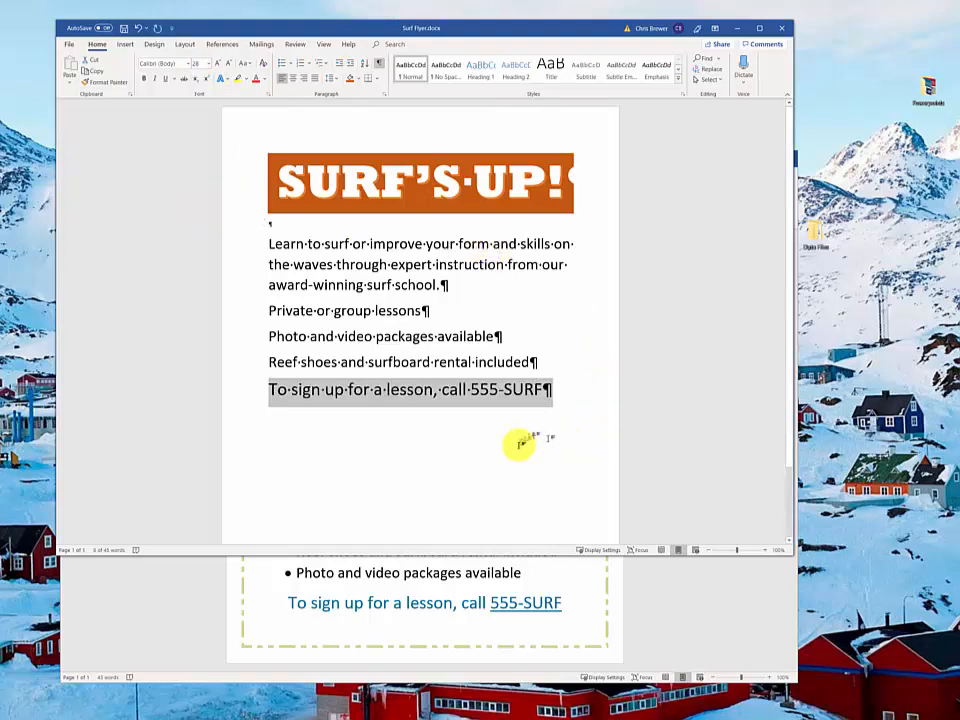
Step: Check the lower part of Surf Flyer Done.docx and create a new blank document from Surf Flyer.docx
{"action": "left_click", "coordinate": [274, 618]}
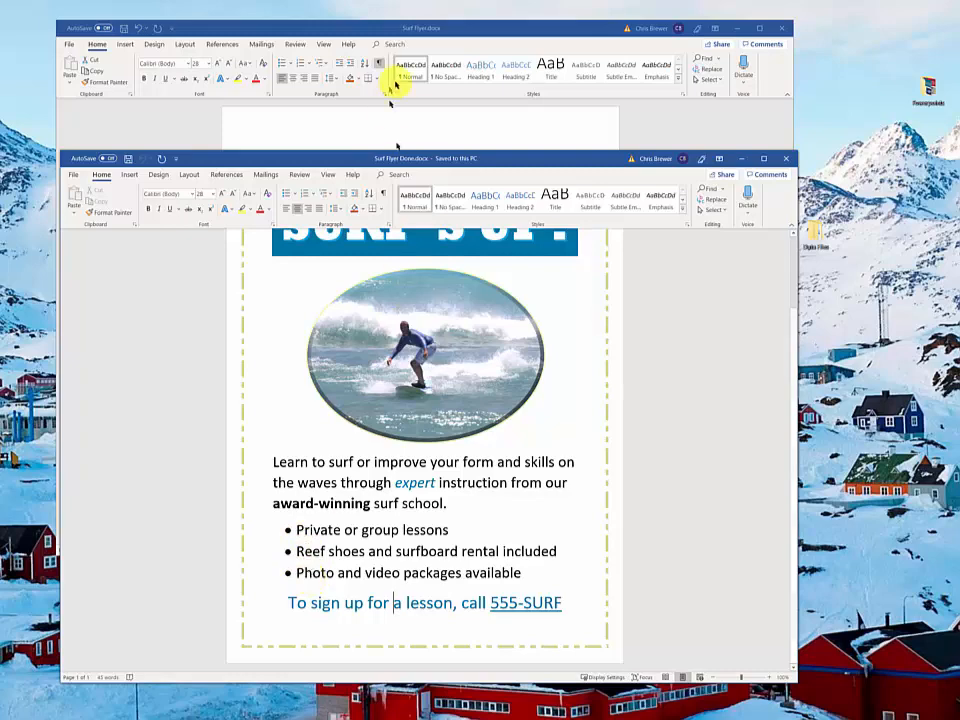
{"action": "left_click", "coordinate": [411, 28]}
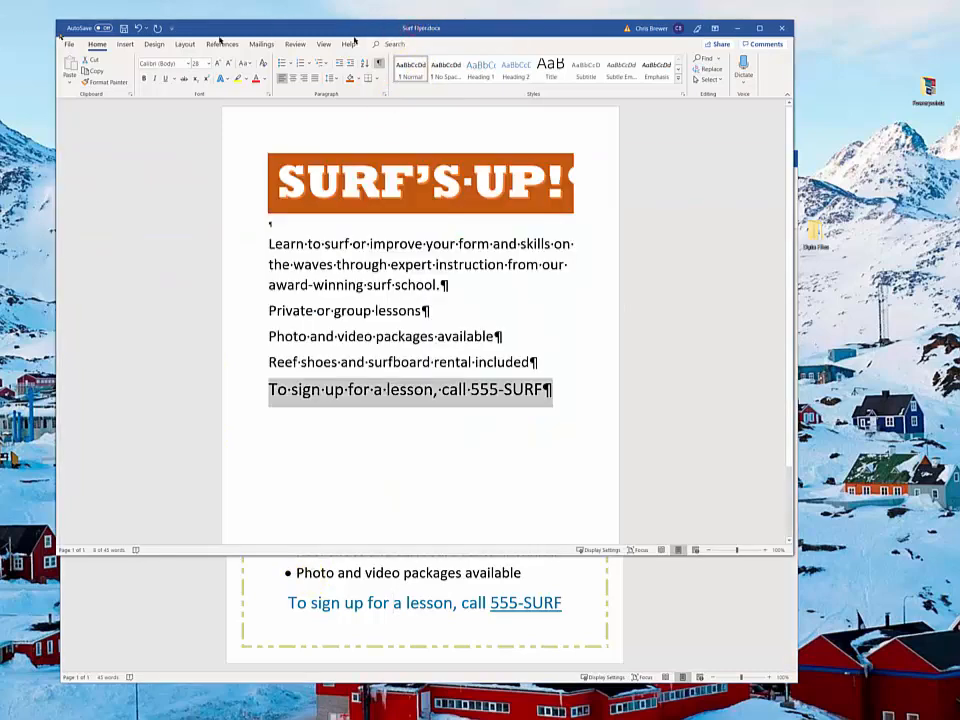
{"action": "left_click", "coordinate": [69, 44]}
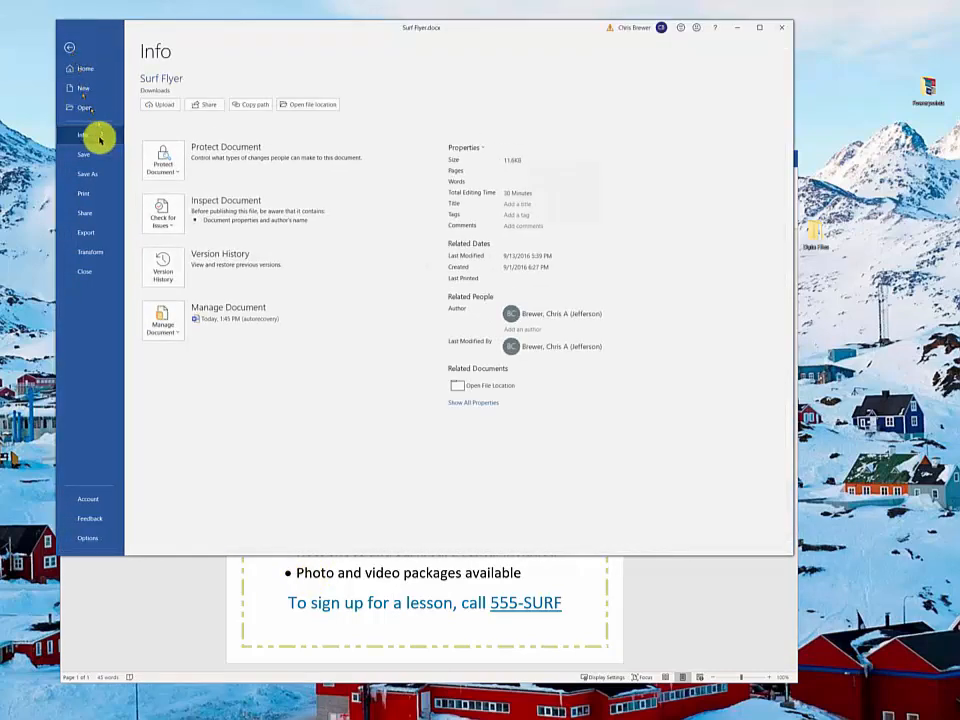
{"action": "left_click", "coordinate": [82, 89]}
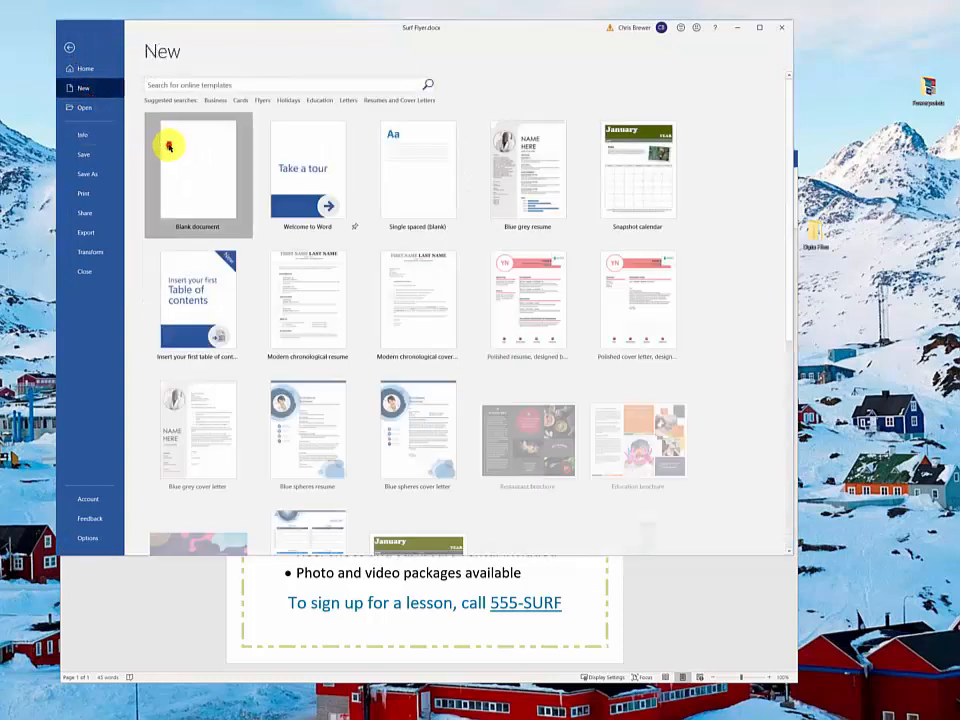
{"action": "left_click", "coordinate": [168, 146]}
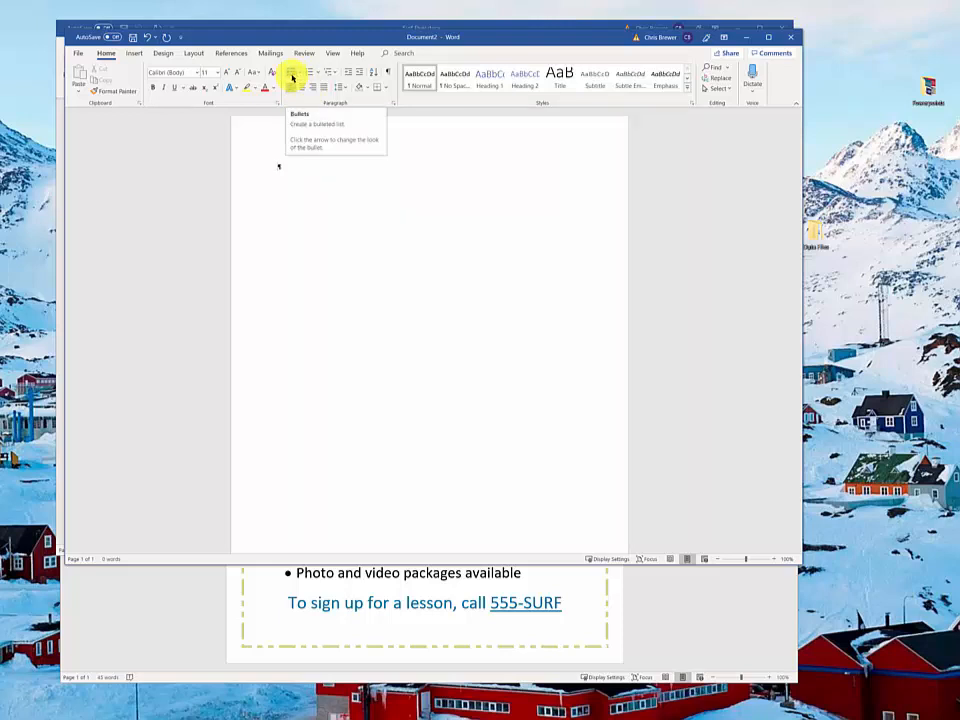
Step: Start a bulleted list in the blank document and enter two items of placeholder text
{"action": "left_click", "coordinate": [291, 76]}
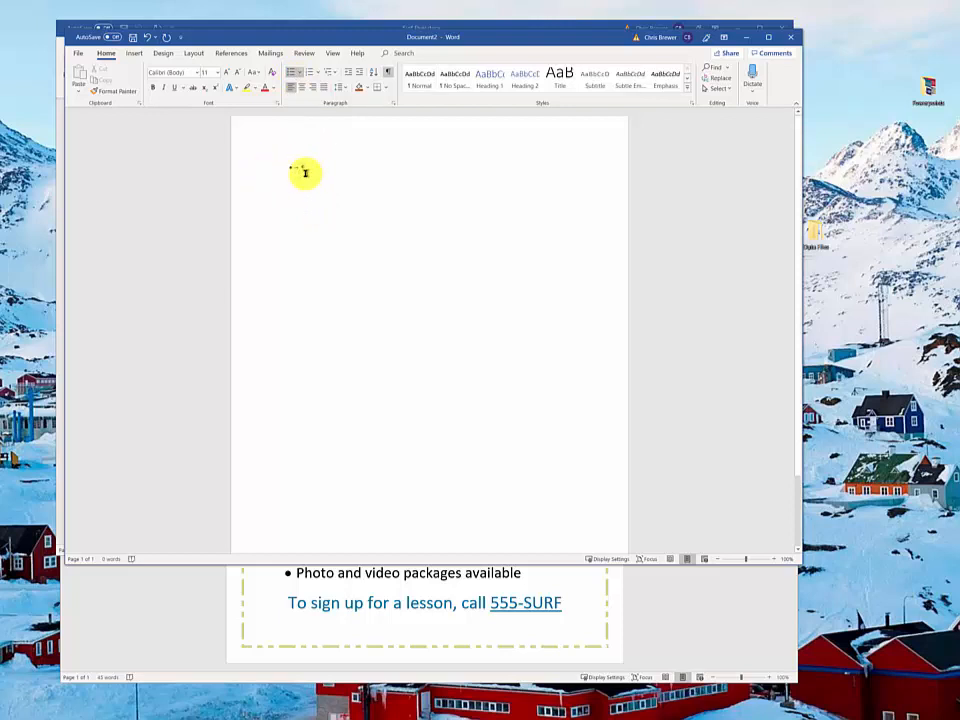
{"action": "type", "text": "gdfg"}
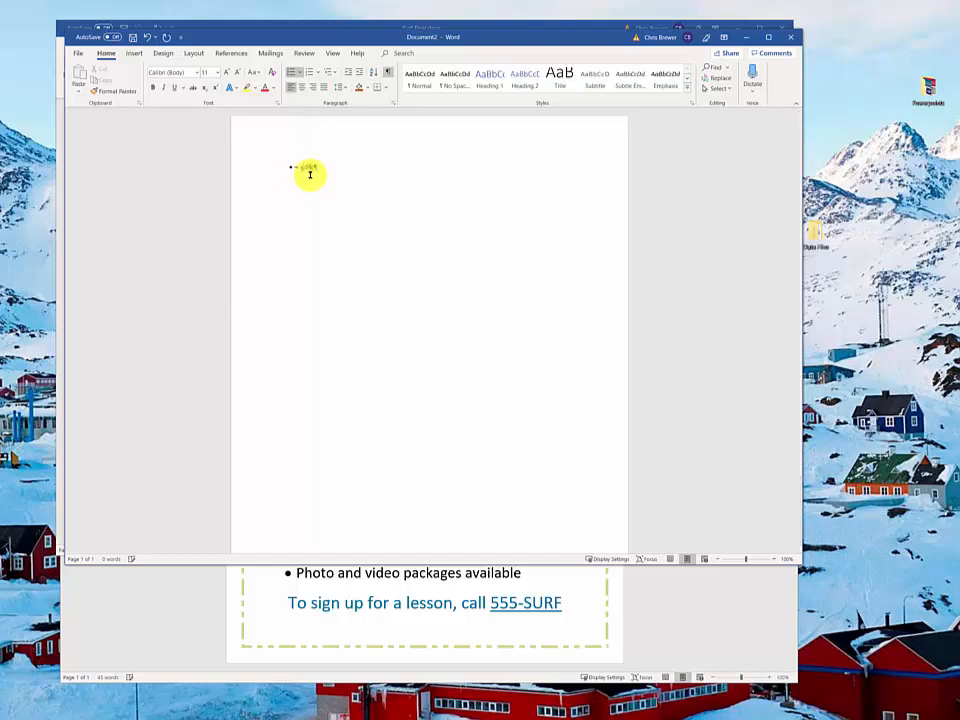
{"action": "type", "text": "sdfgdssdf"}
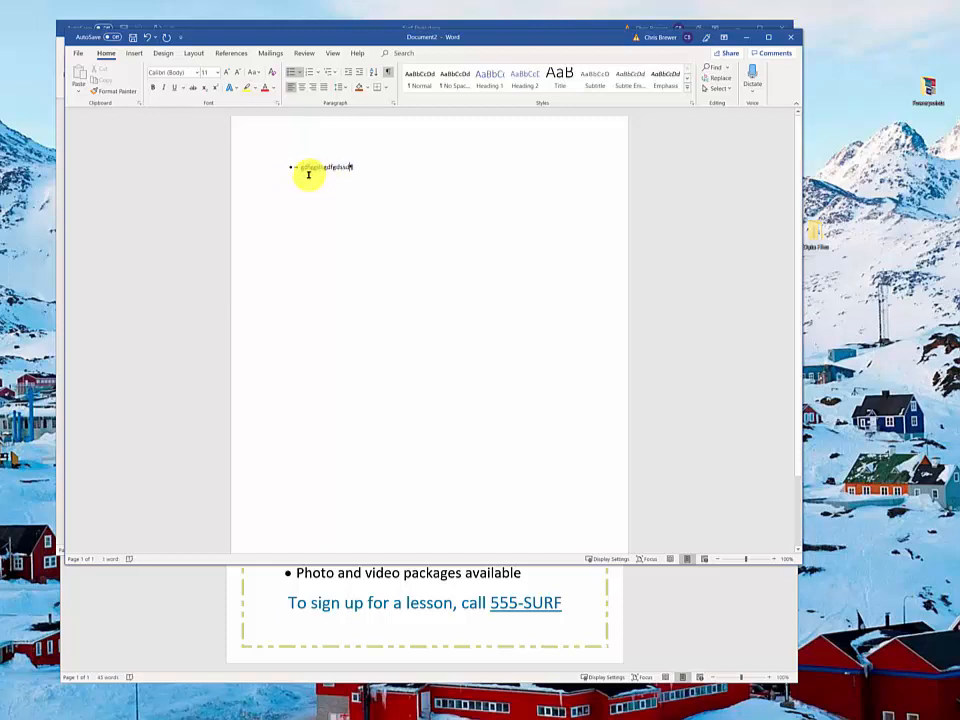
{"action": "key", "text": "Return"}
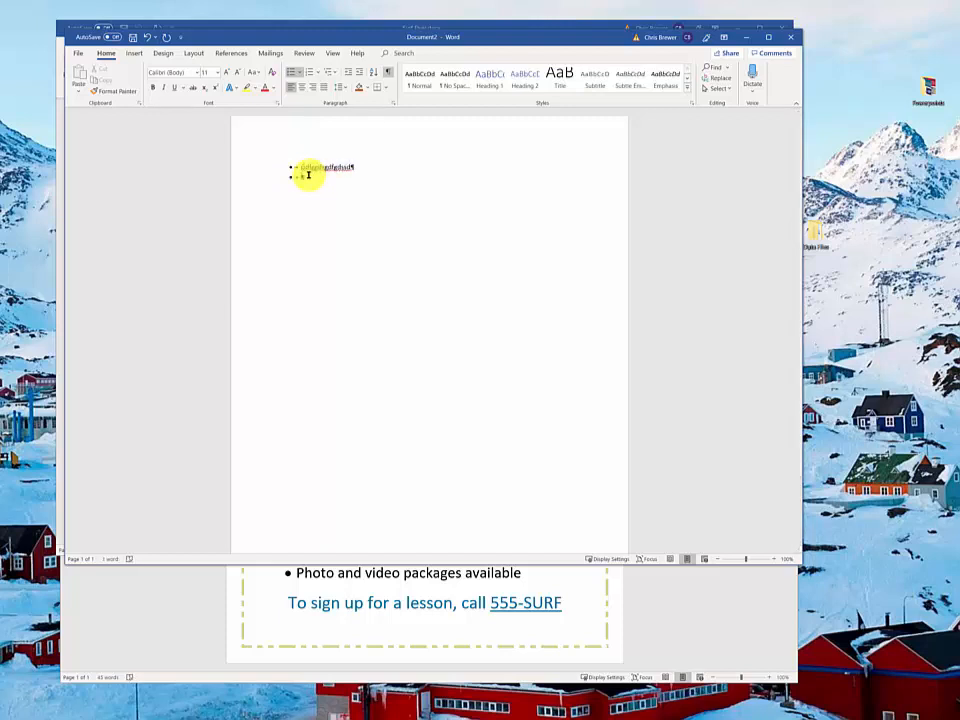
{"action": "type", "text": "tregrtgre"}
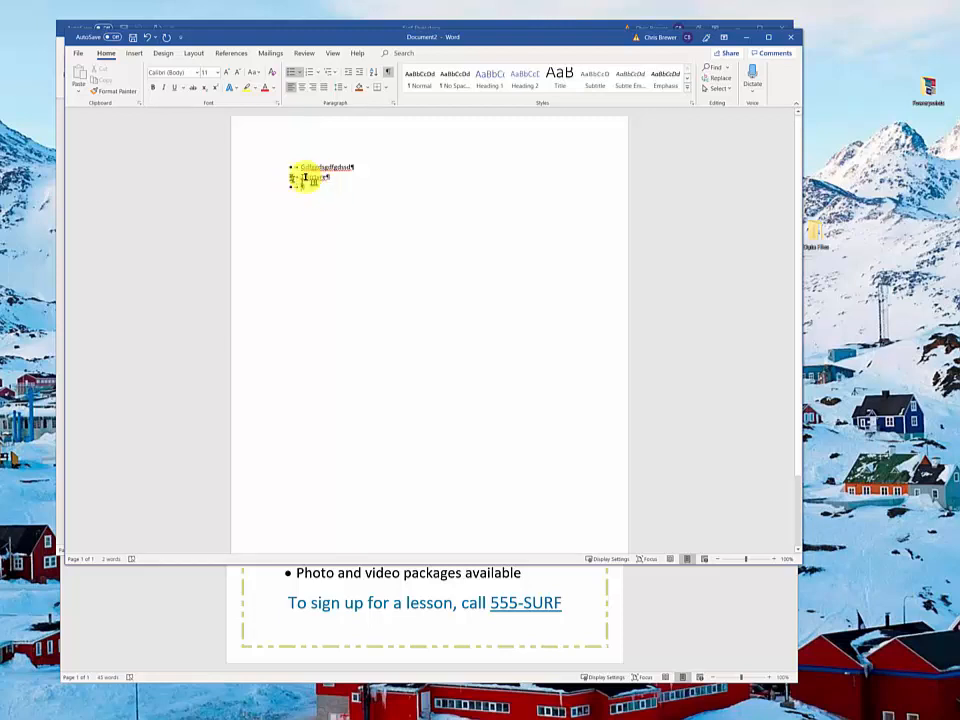
Step: Add a second-level bullet with placeholder text under the second item, followed by another item moved back to the first level
{"action": "left_click", "coordinate": [359, 73]}
{"action": "type", "text": "cdfd"}
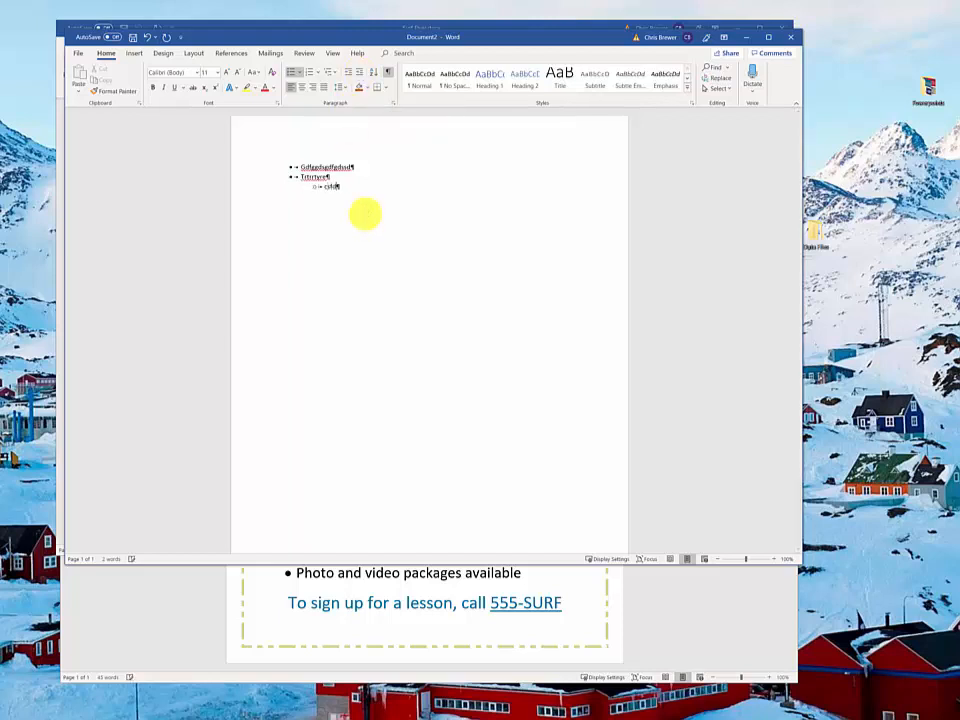
{"action": "type", "text": "sssfd"}
{"action": "key", "text": "Return"}
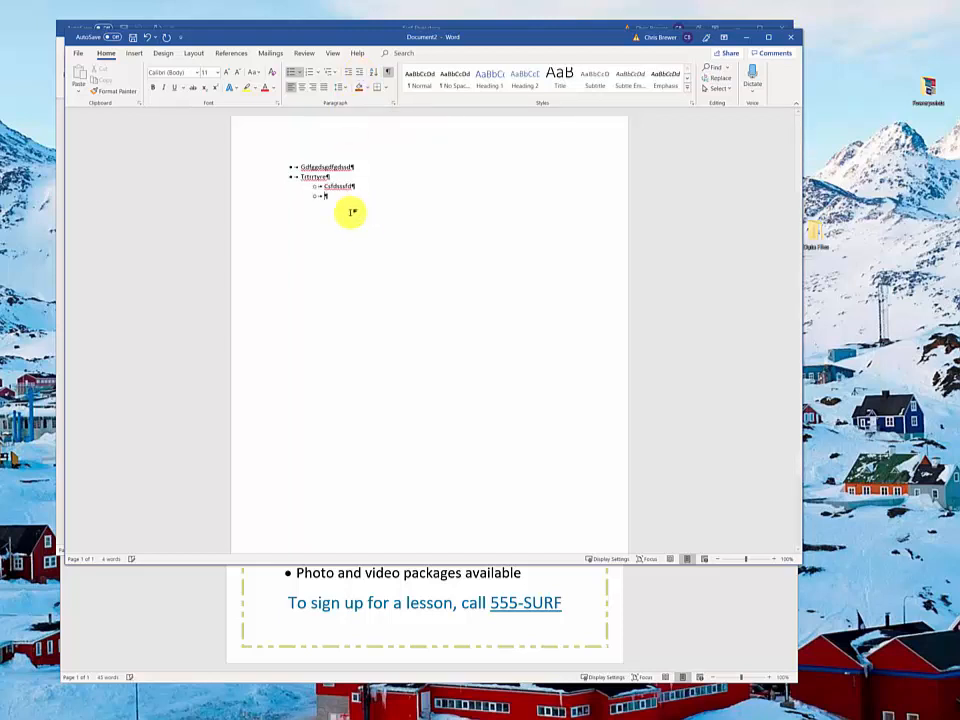
{"action": "type", "text": "gffghfgh"}
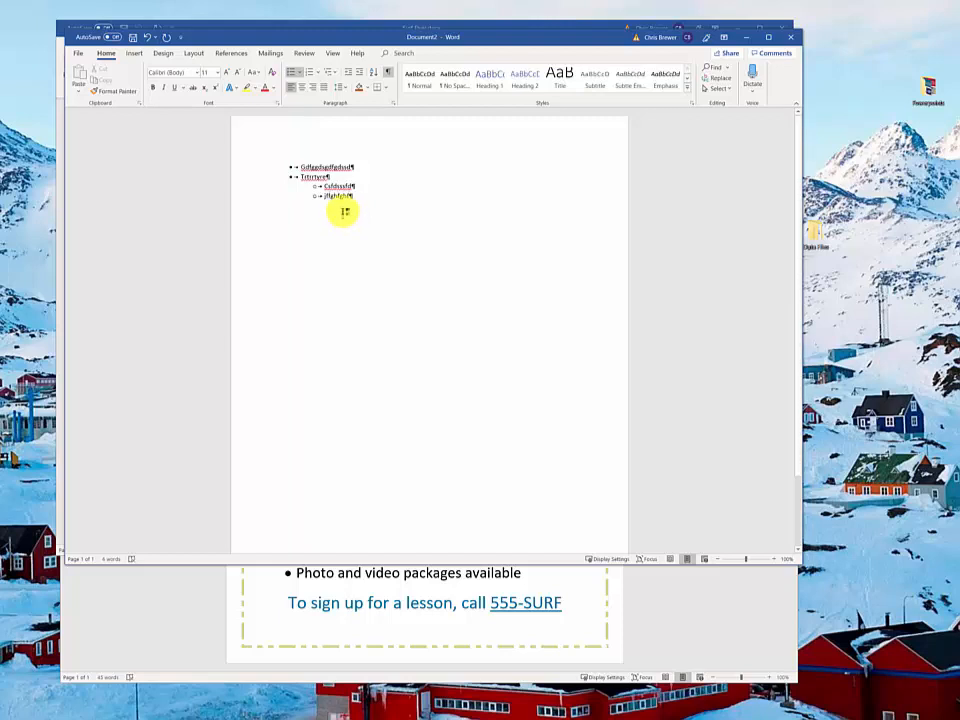
{"action": "left_click", "coordinate": [348, 72]}
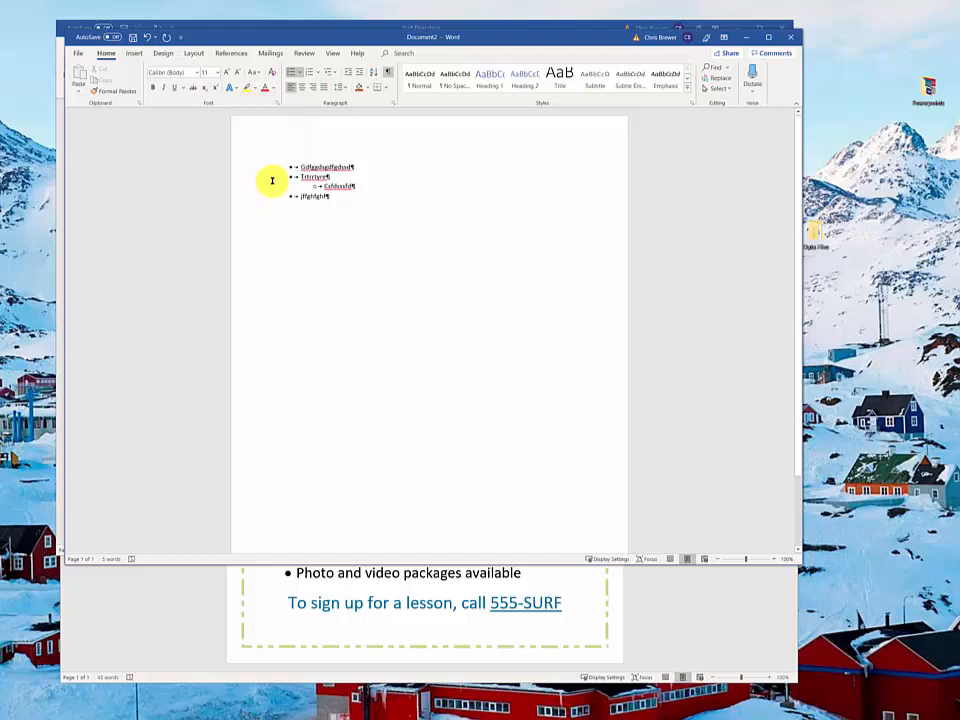
Step: Add a new line below the last list item and end the list by removing its bullet
{"action": "key", "text": "Return"}
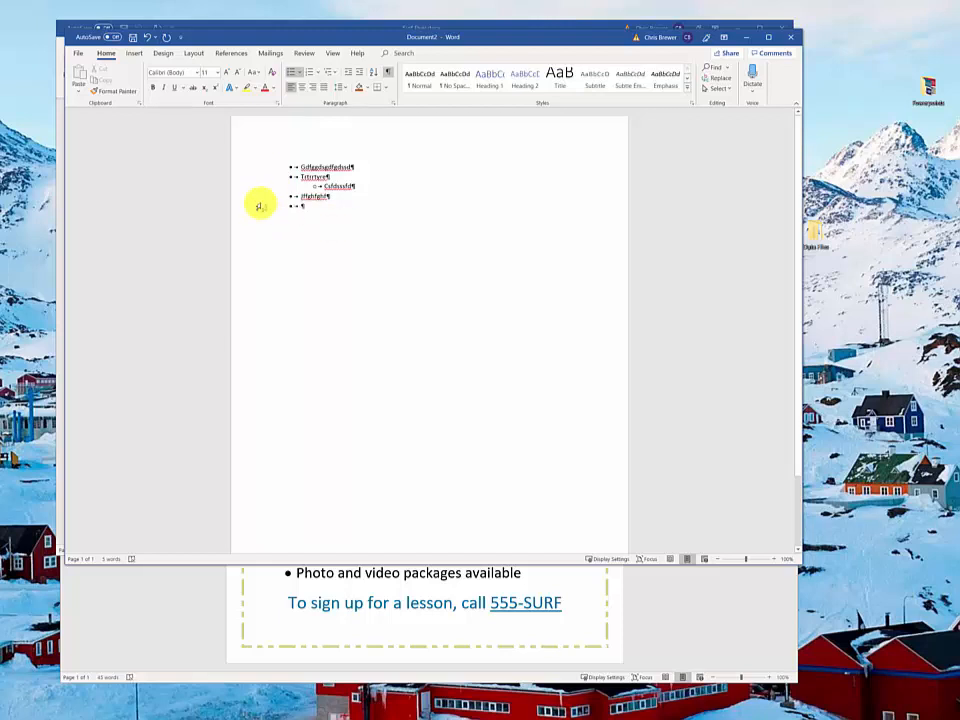
{"action": "left_click", "coordinate": [292, 75]}
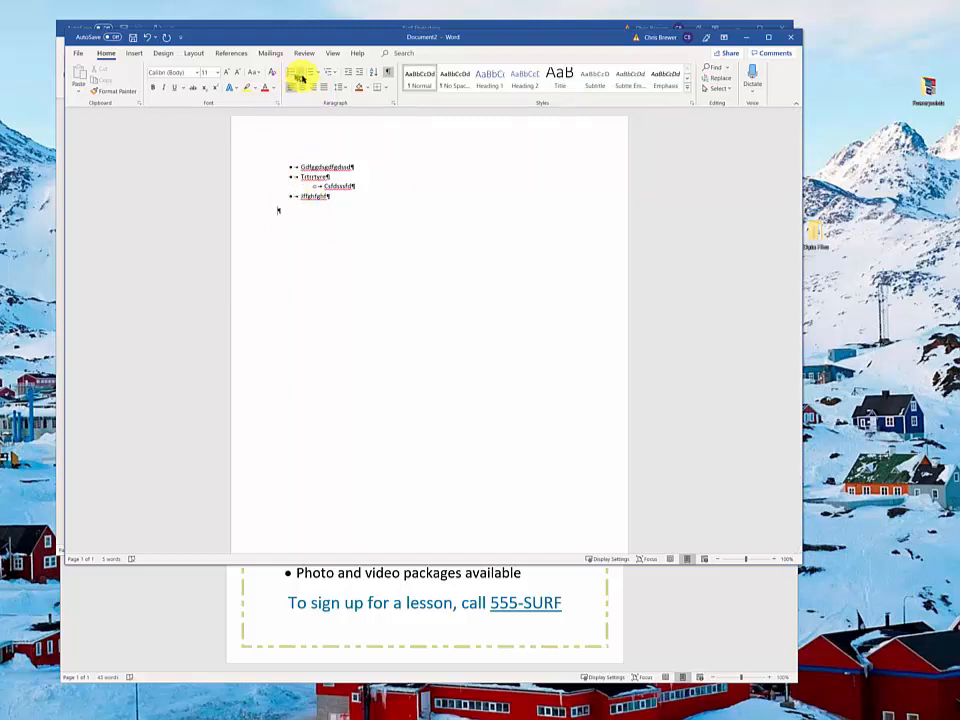
{"action": "left_click", "coordinate": [292, 75]}
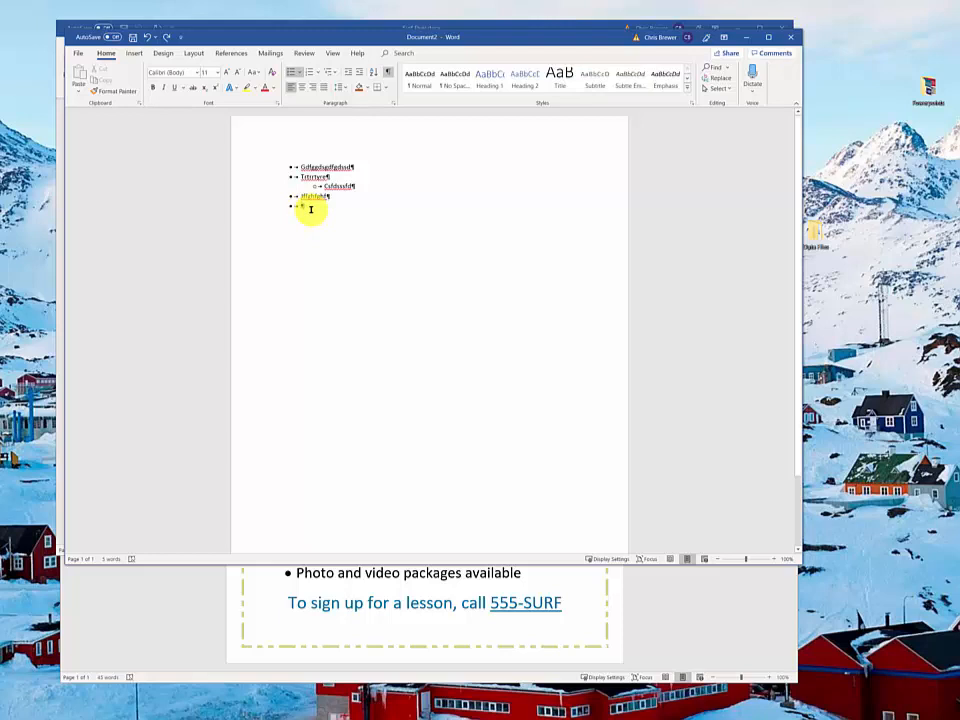
{"action": "key", "text": "BackSpace"}
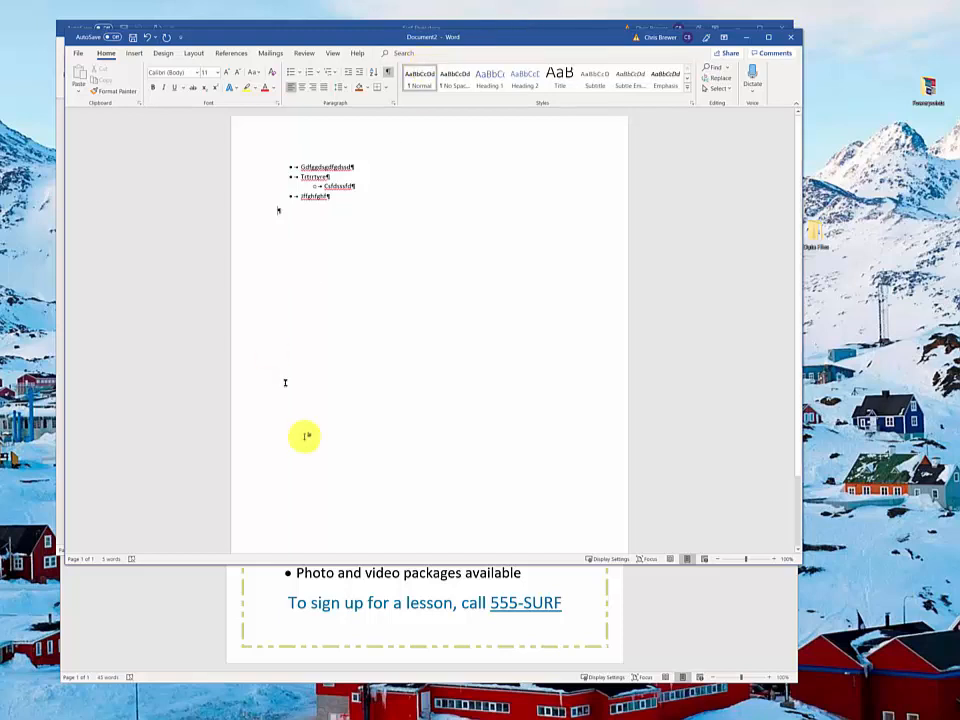
Step: Minimize the practice document and switch back to Surf Flyer.docx
{"action": "left_click", "coordinate": [213, 582]}
{"action": "left_click", "coordinate": [313, 118]}
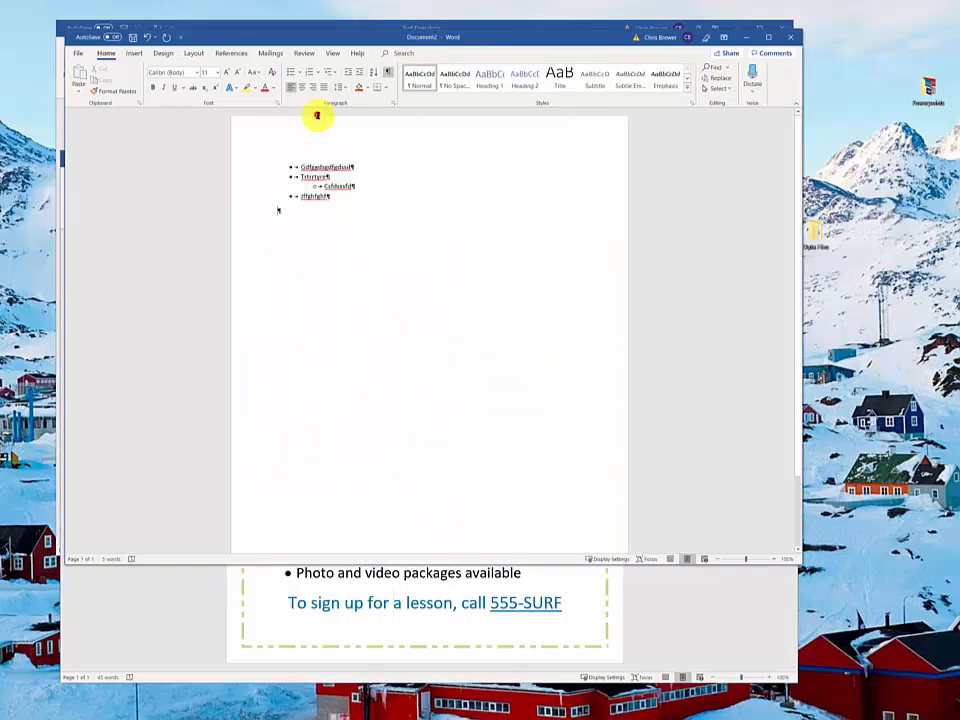
{"action": "left_click", "coordinate": [746, 37]}
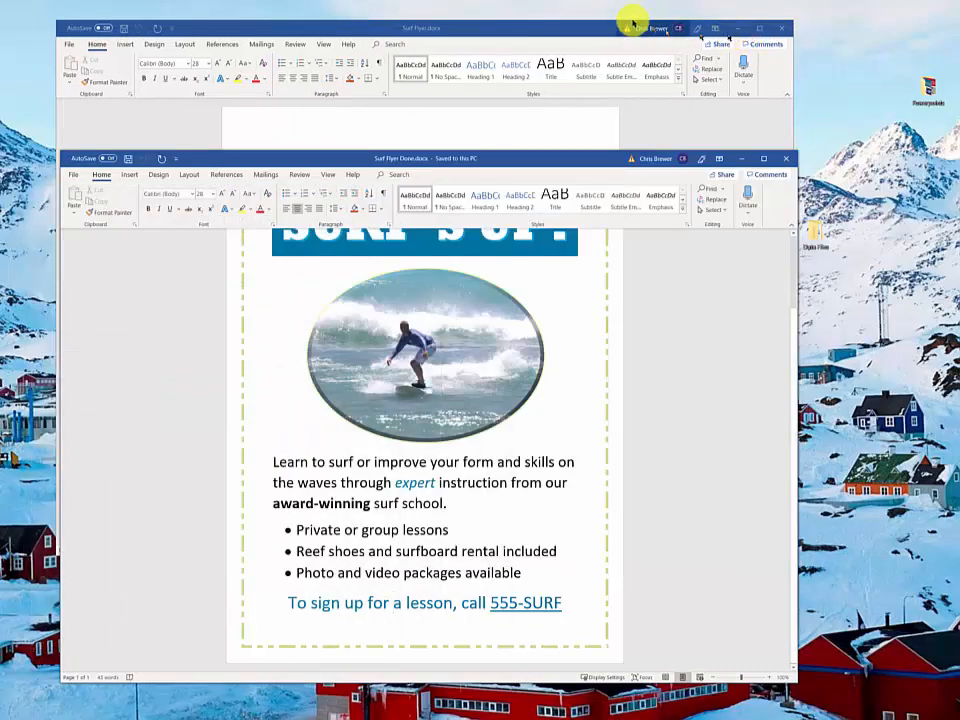
{"action": "left_click", "coordinate": [546, 26]}
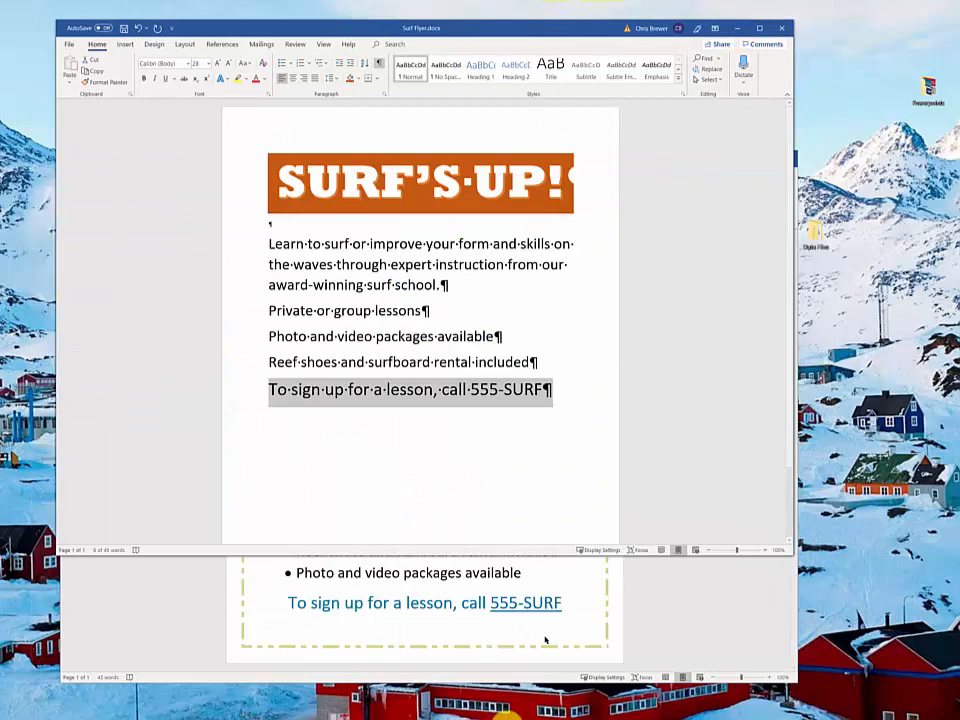
Step: Format the three lines from "Private or group lessons" through "Reef shoes and surfboard rental included" as a bulleted list, as in the finished flyer
{"action": "left_click", "coordinate": [221, 604]}
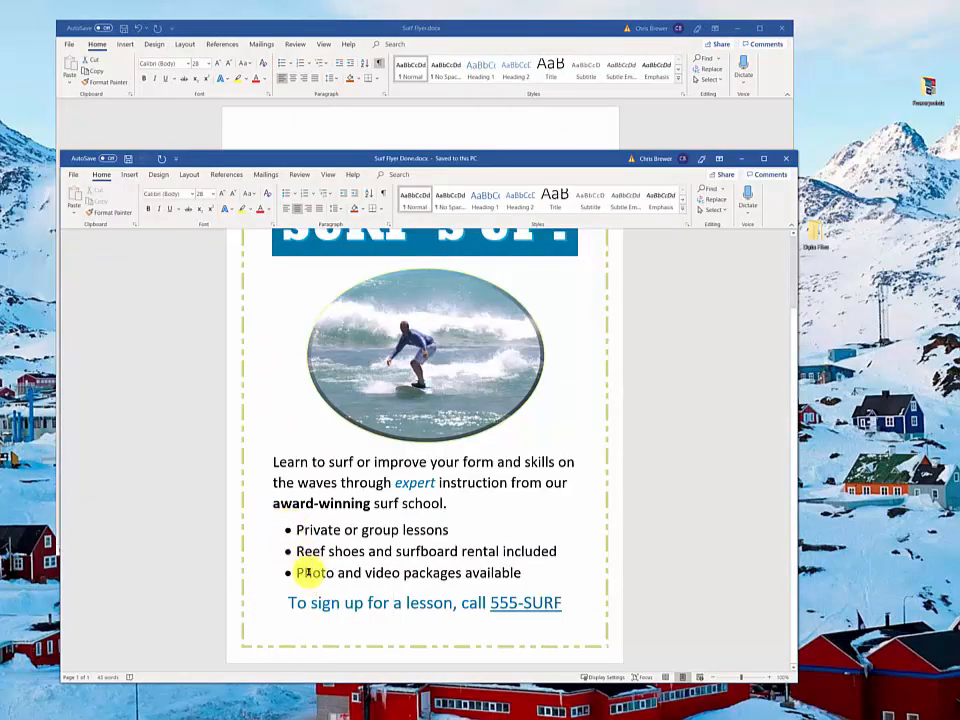
{"action": "left_click", "coordinate": [318, 30]}
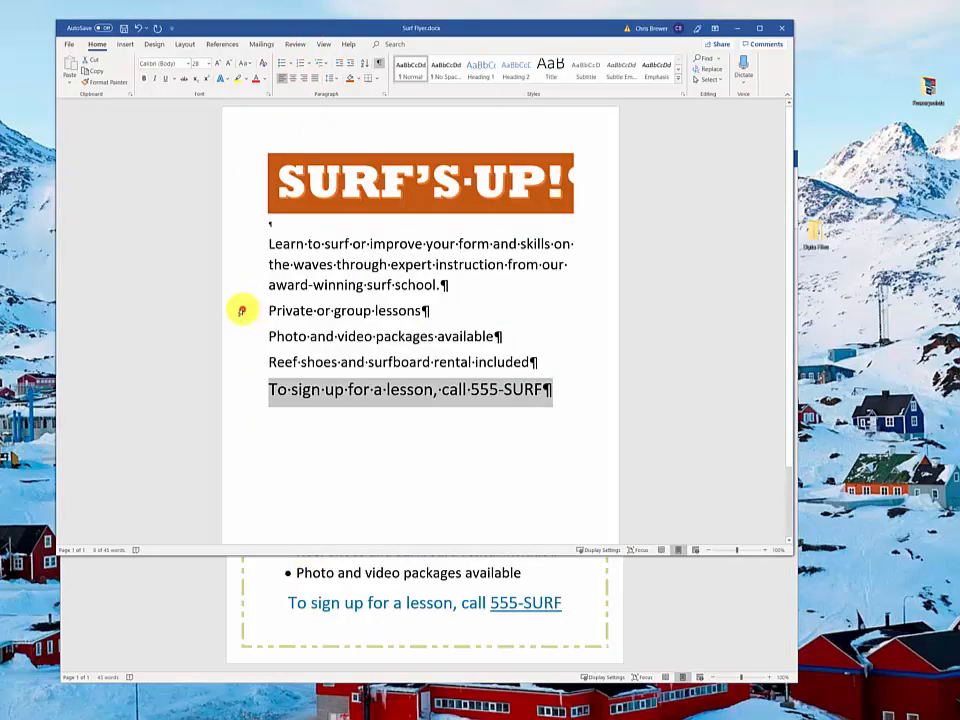
{"action": "left_click_drag", "start_coordinate": [241, 311], "coordinate": [241, 361]}
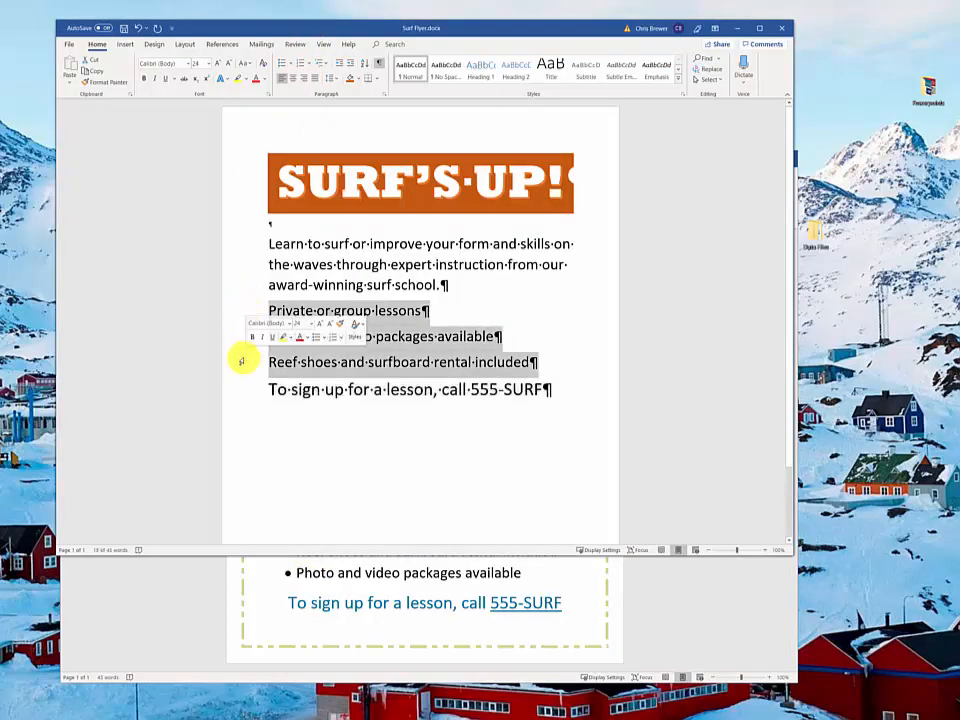
{"action": "left_click", "coordinate": [283, 62]}
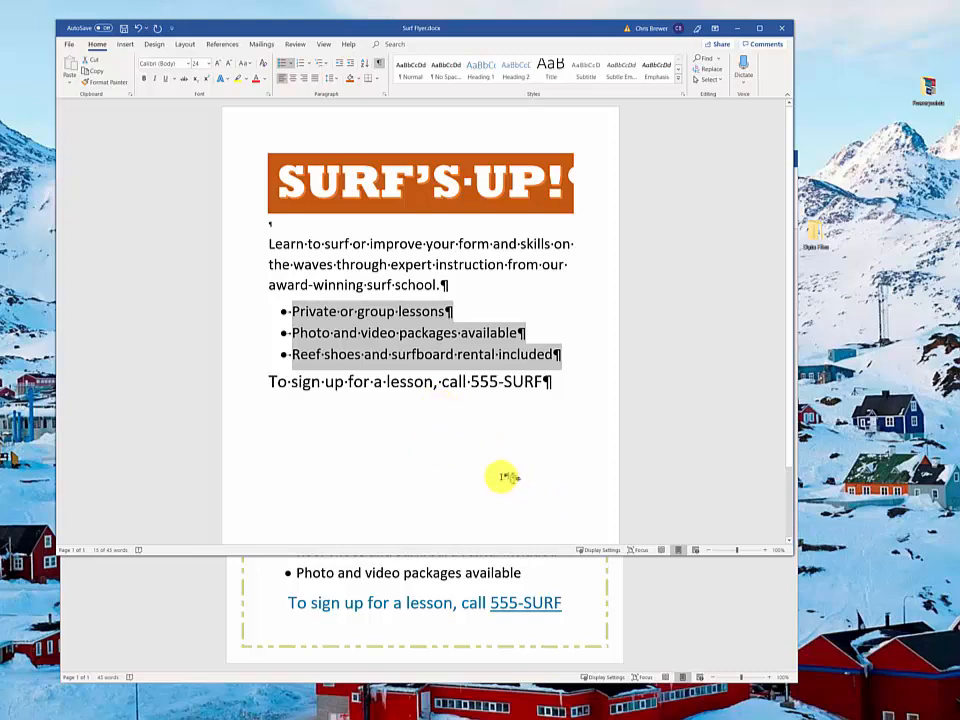
Step: Compare with the finished flyer, then italicize the word "expert" in Surf Flyer.docx and set its font color to a dark orange theme color
{"action": "left_click", "coordinate": [570, 618]}
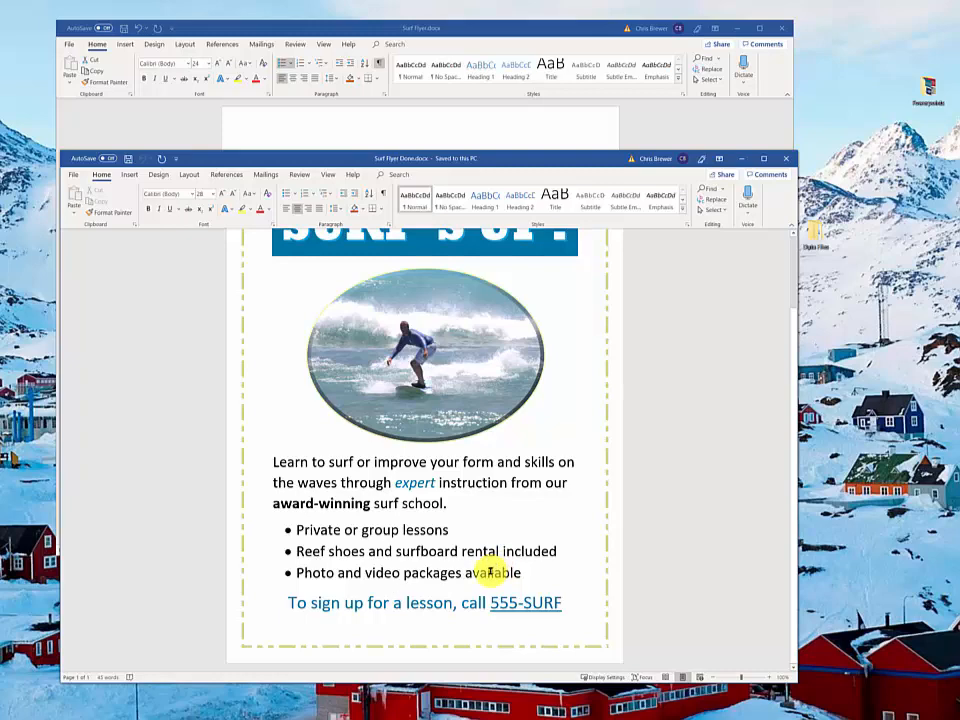
{"action": "left_click", "coordinate": [491, 129]}
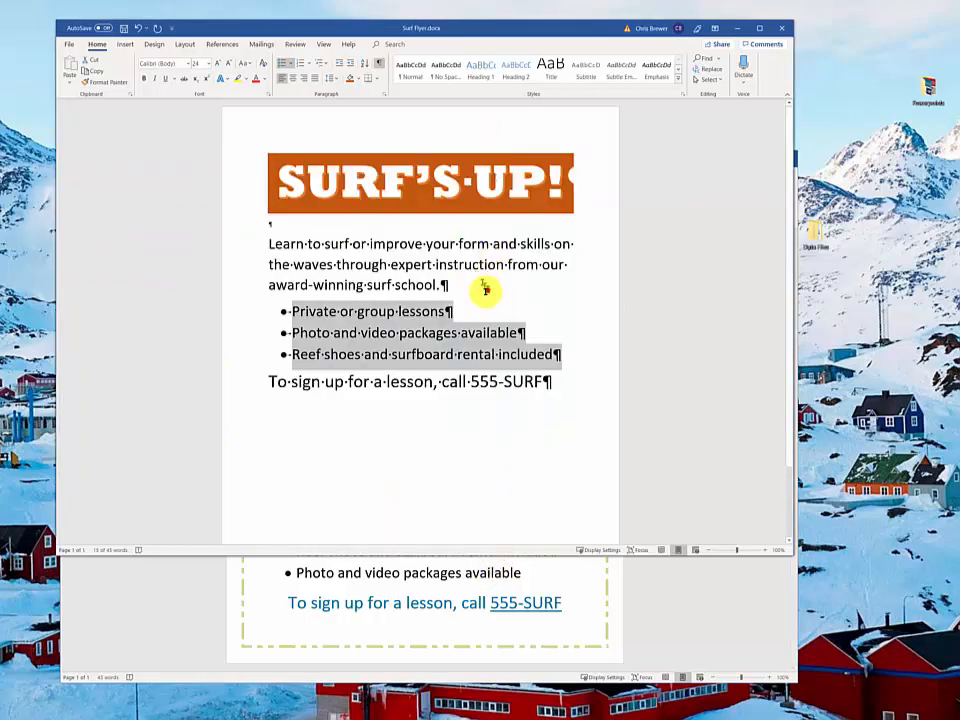
{"action": "double_click", "coordinate": [405, 265]}
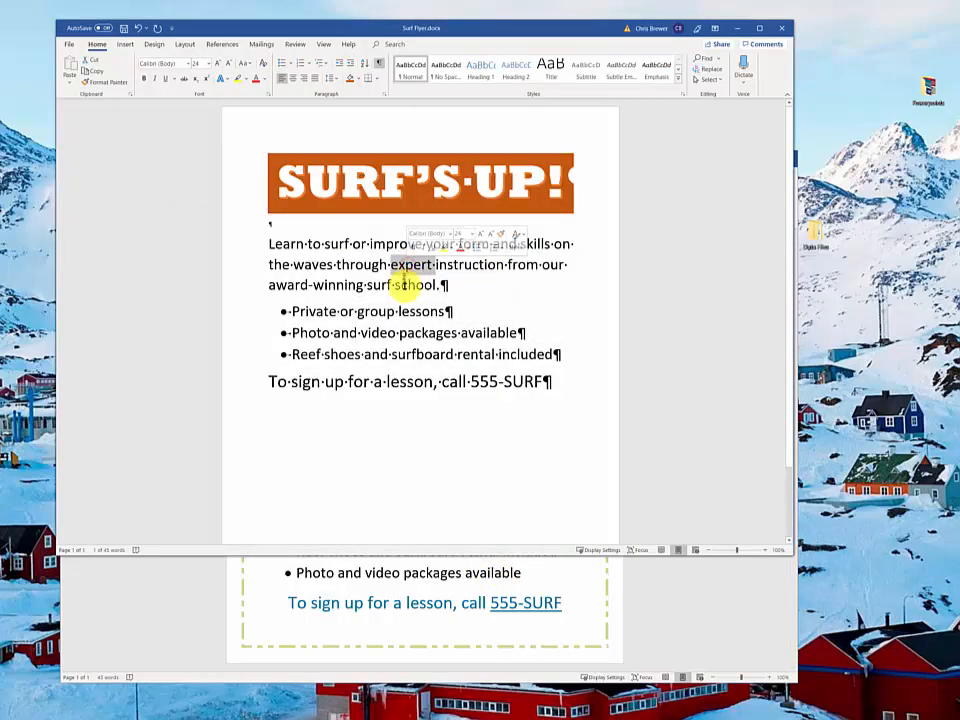
{"action": "left_click", "coordinate": [156, 80]}
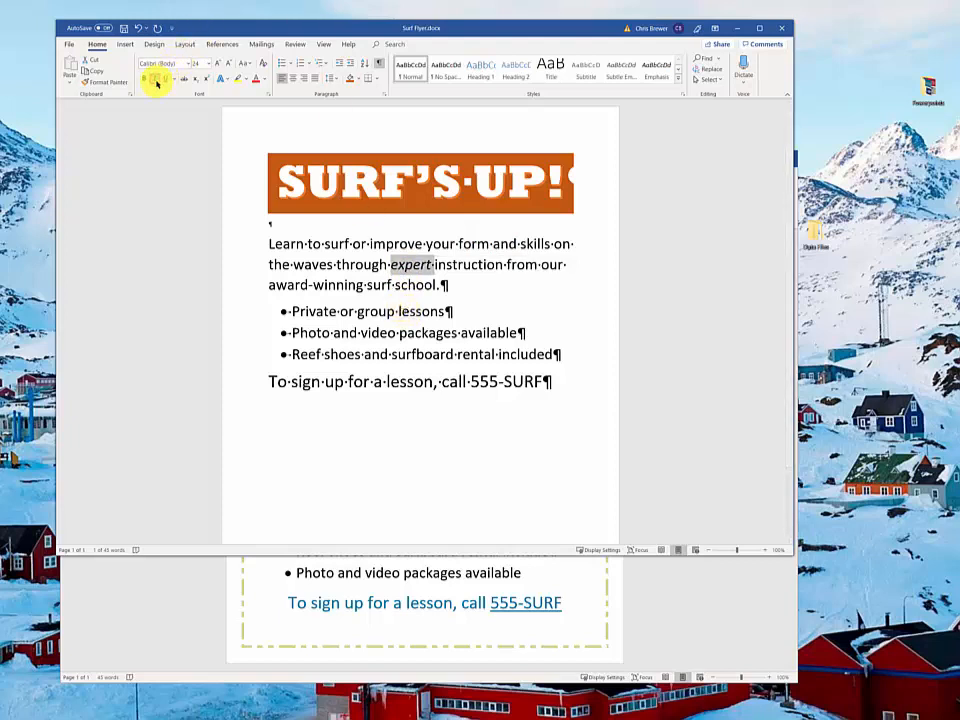
{"action": "left_click", "coordinate": [261, 79]}
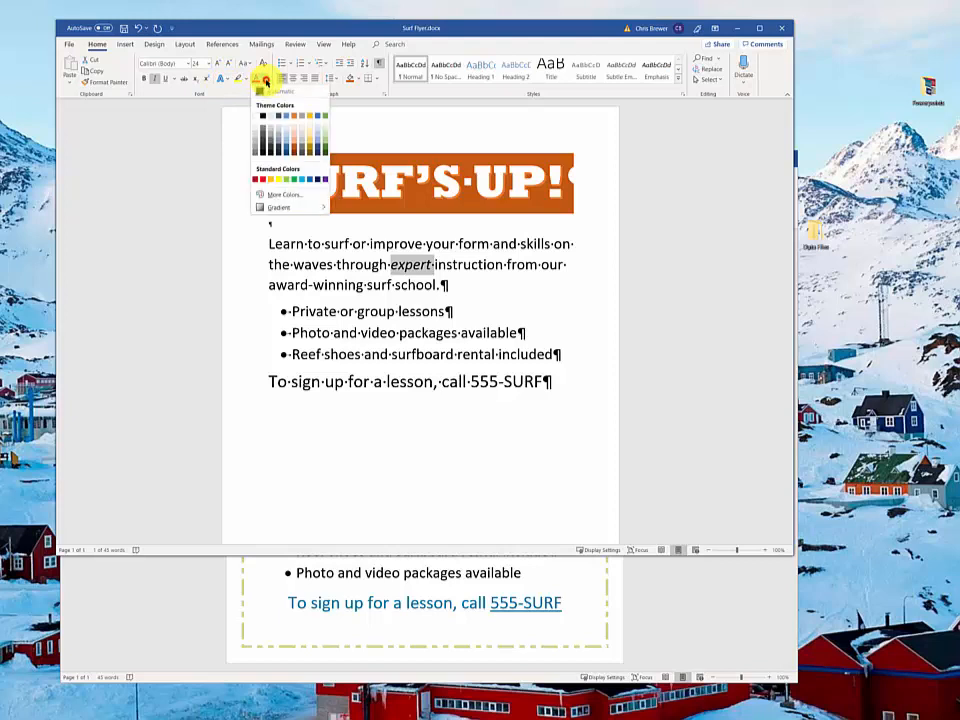
{"action": "left_click", "coordinate": [295, 148]}
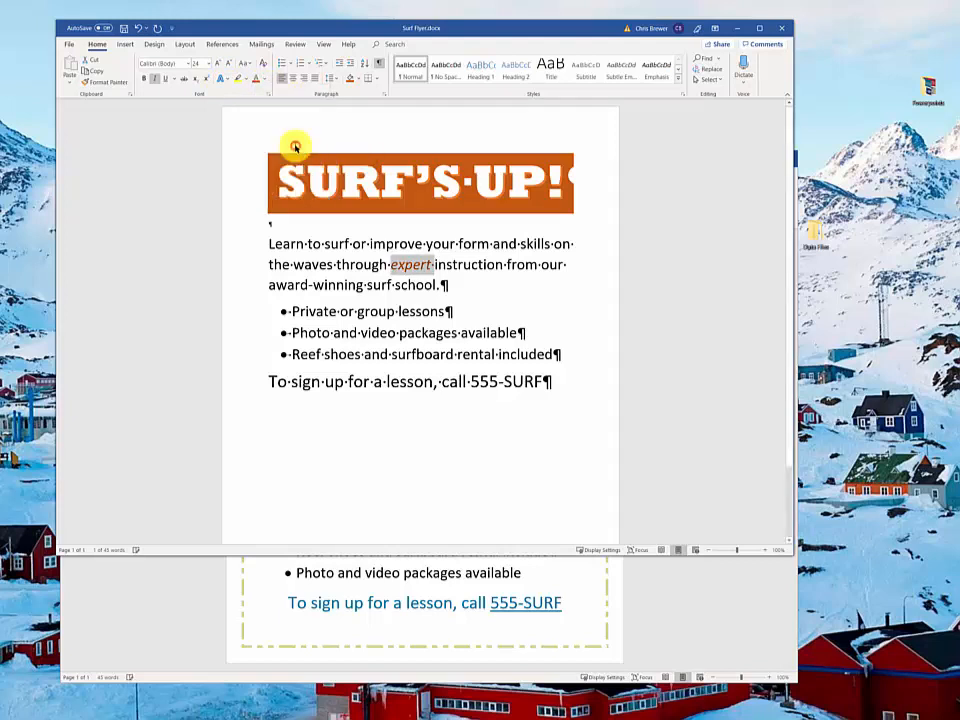
Step: Select the word "award-winning" in the opening paragraph
{"action": "left_click", "coordinate": [274, 287]}
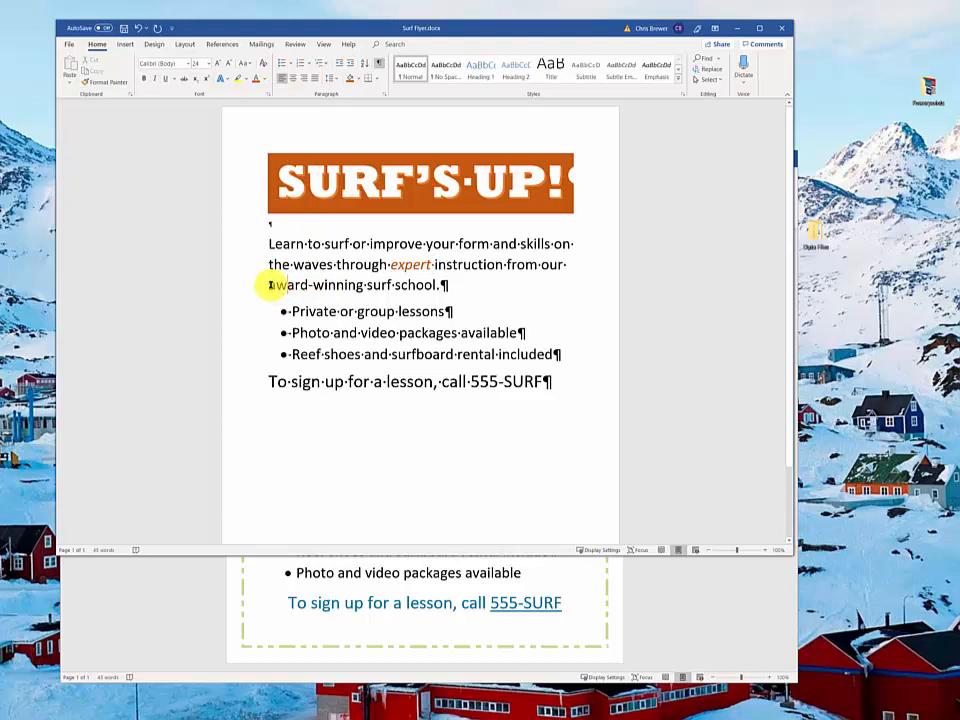
{"action": "left_click_drag", "start_coordinate": [272, 286], "coordinate": [343, 285]}
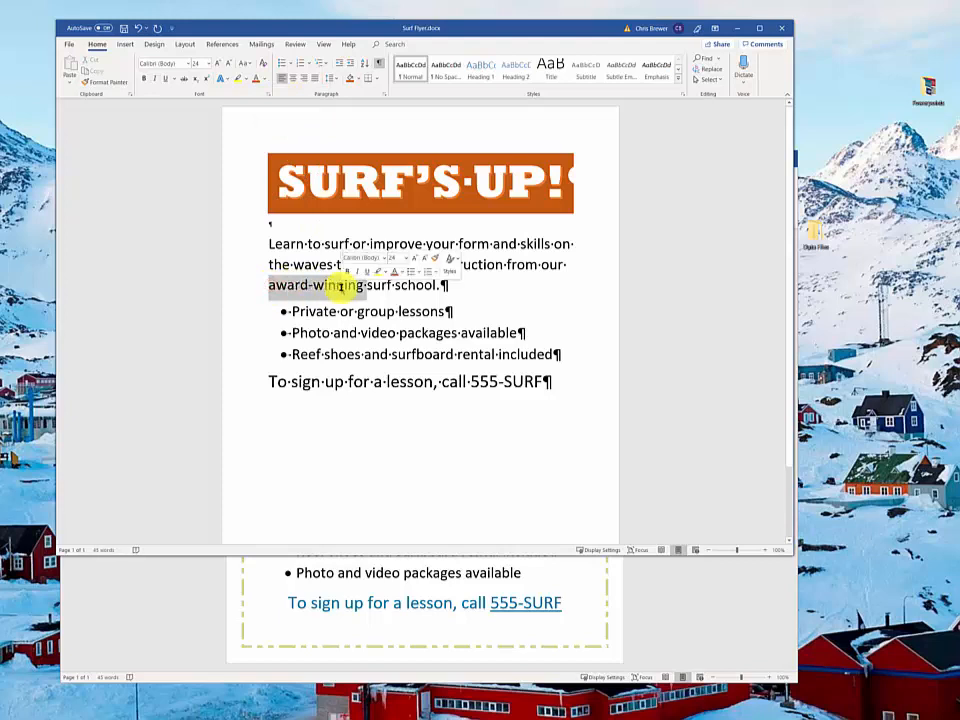
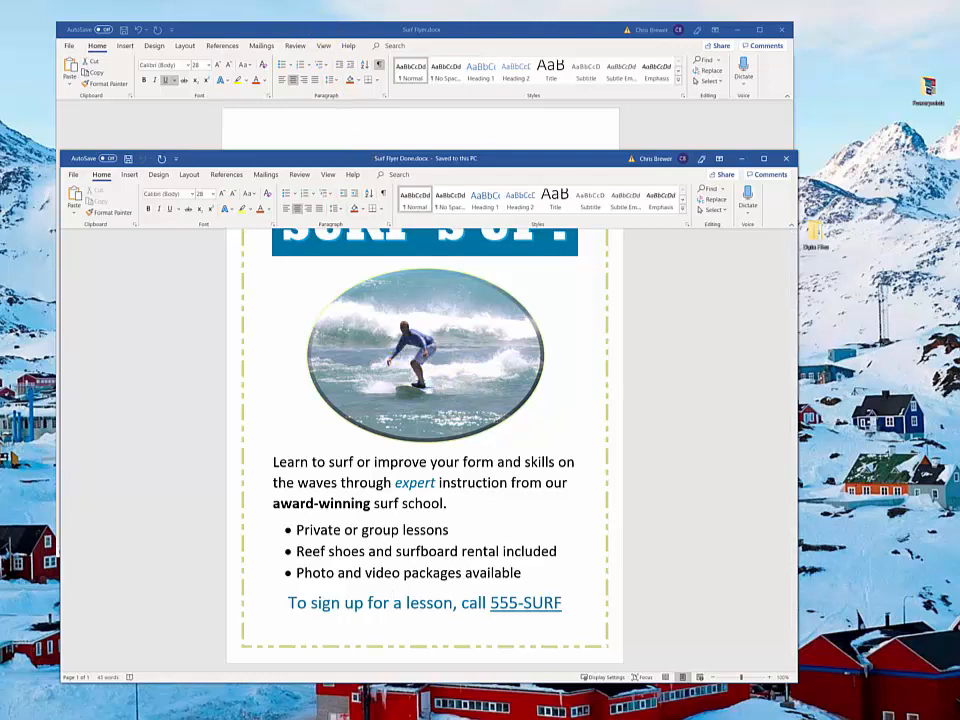
Step: Switch to the browser, open Surf Pic in the class files, and save its image as Surfing.jpg in the Downloads folder
{"action": "left_click", "coordinate": [88, 716]}
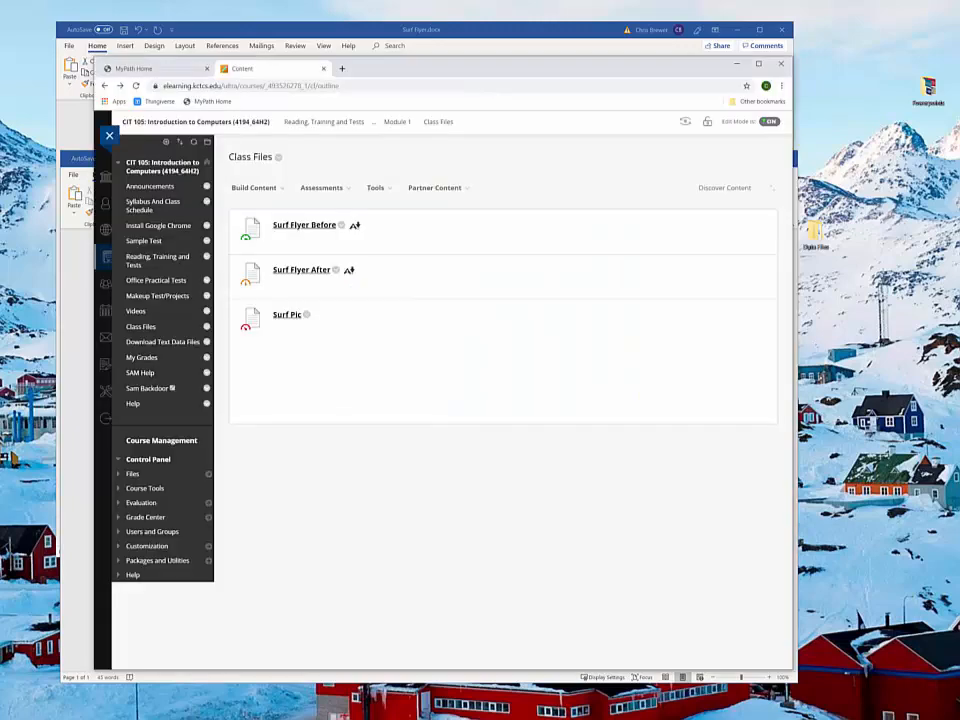
{"action": "left_click", "coordinate": [285, 319]}
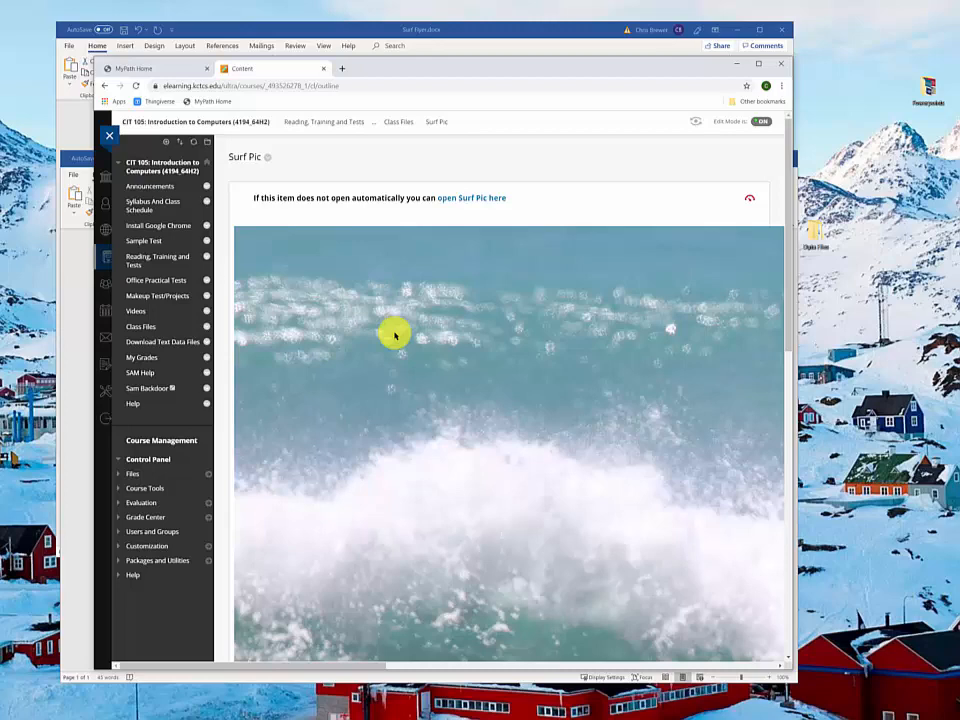
{"action": "right_click", "coordinate": [393, 333]}
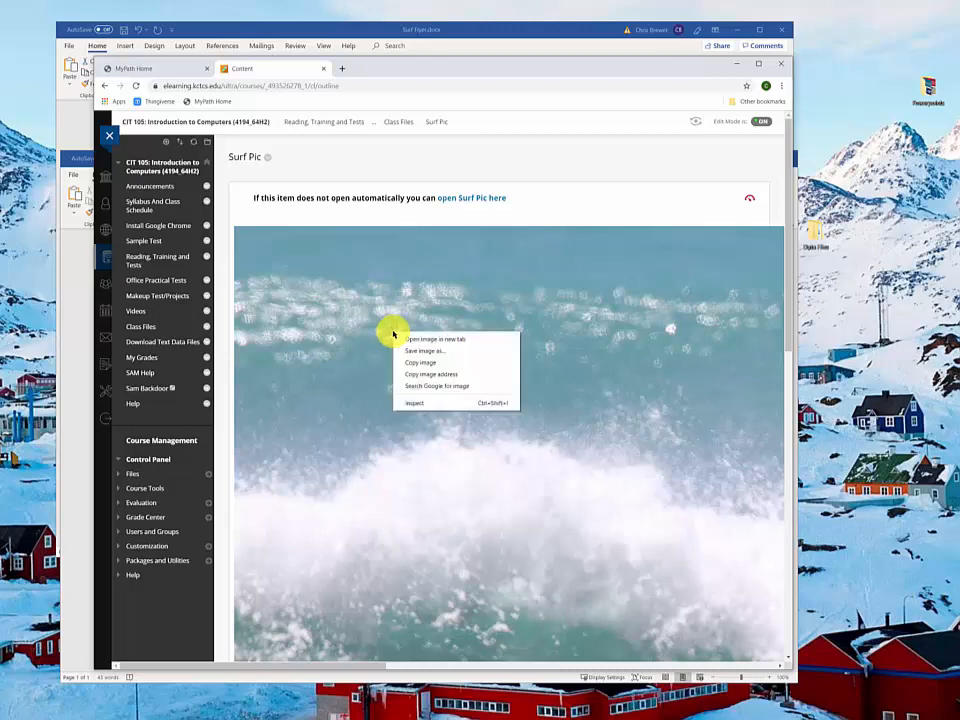
{"action": "left_click", "coordinate": [421, 352]}
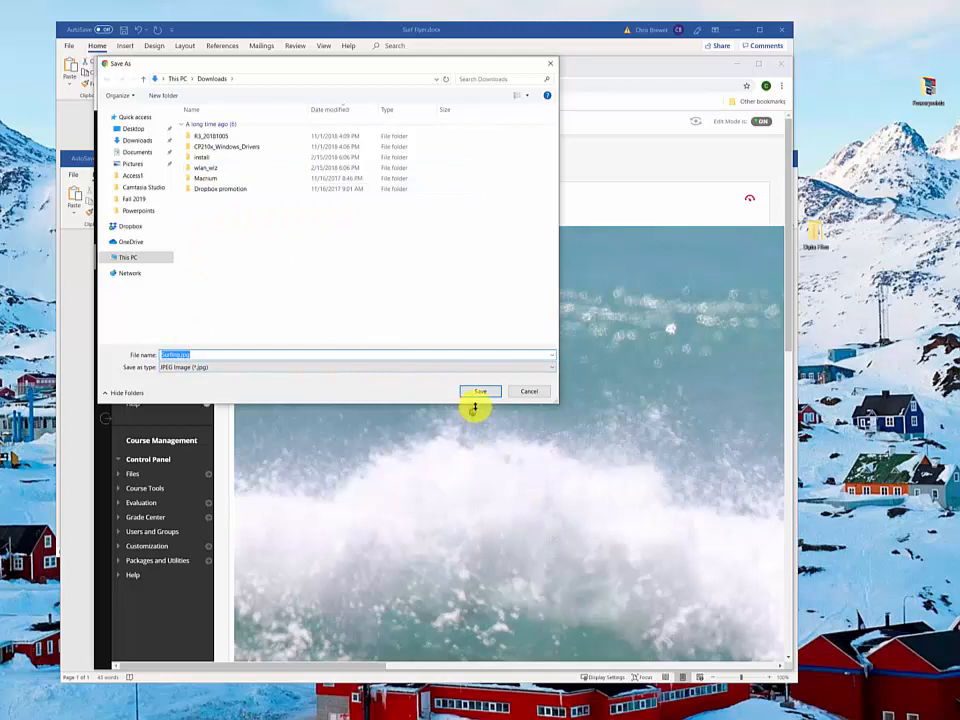
{"action": "left_click", "coordinate": [483, 397]}
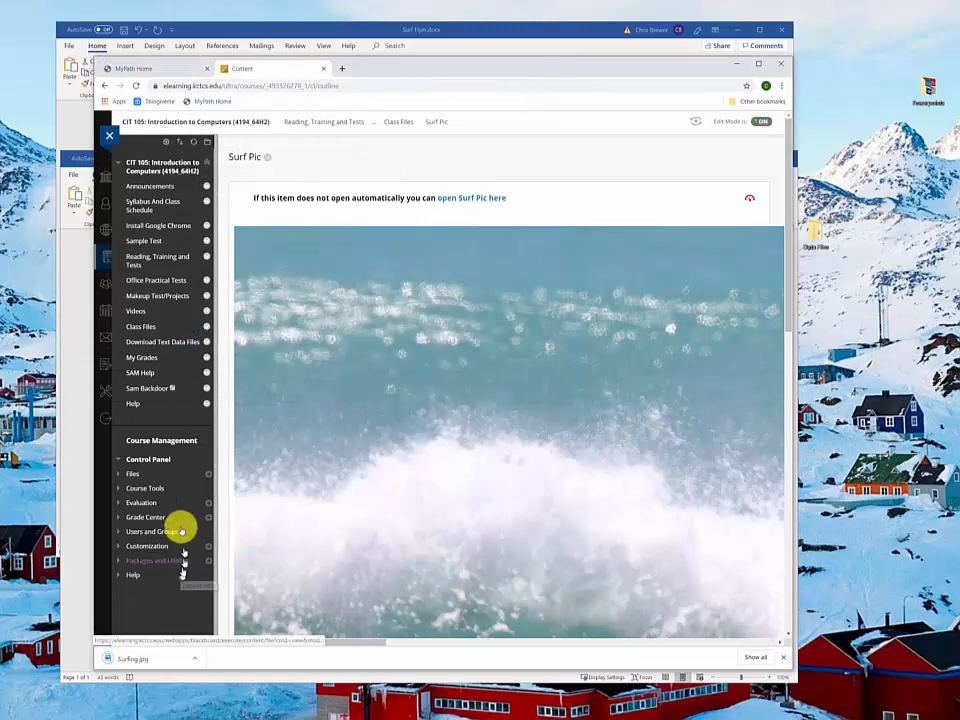
Step: Return to Surf Flyer.docx and center the empty paragraph directly below the SURF'S UP! heading
{"action": "left_click", "coordinate": [75, 326]}
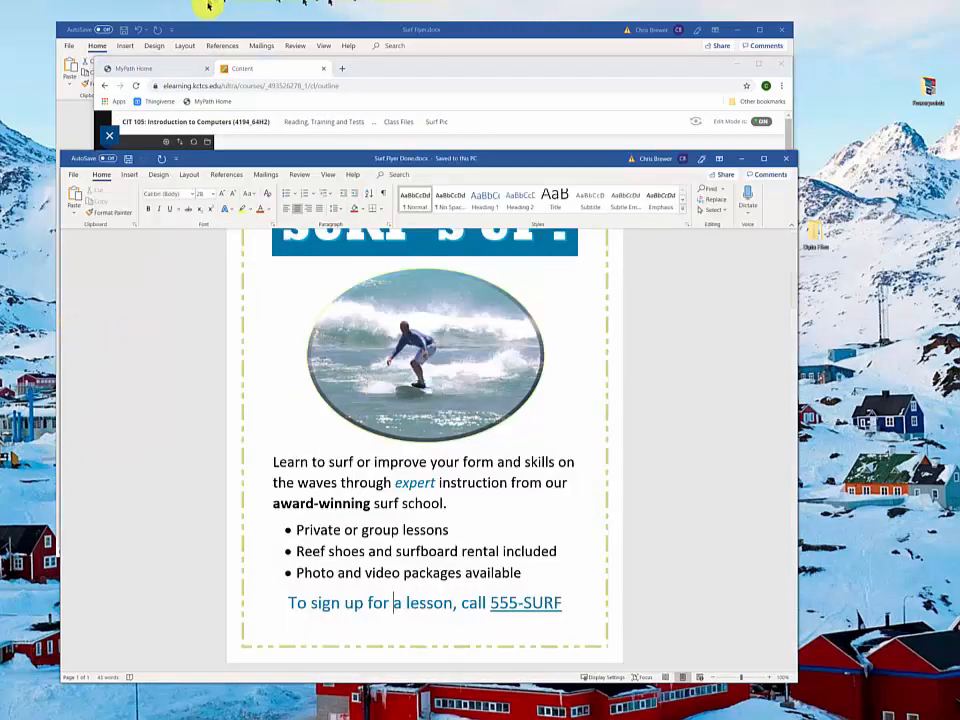
{"action": "left_click", "coordinate": [190, 28]}
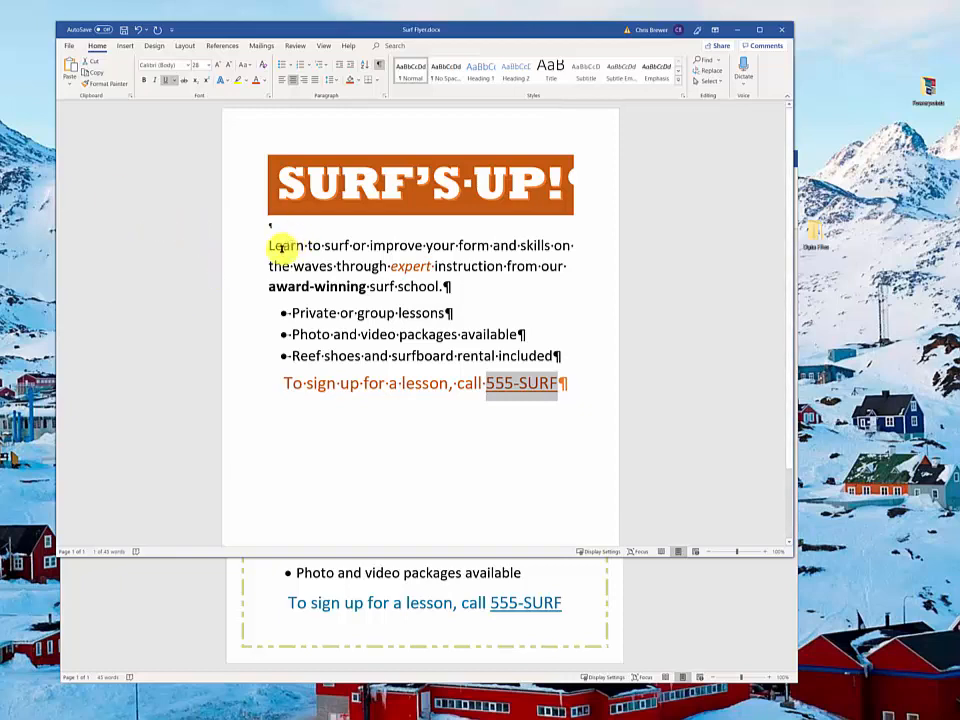
{"action": "left_click", "coordinate": [385, 245]}
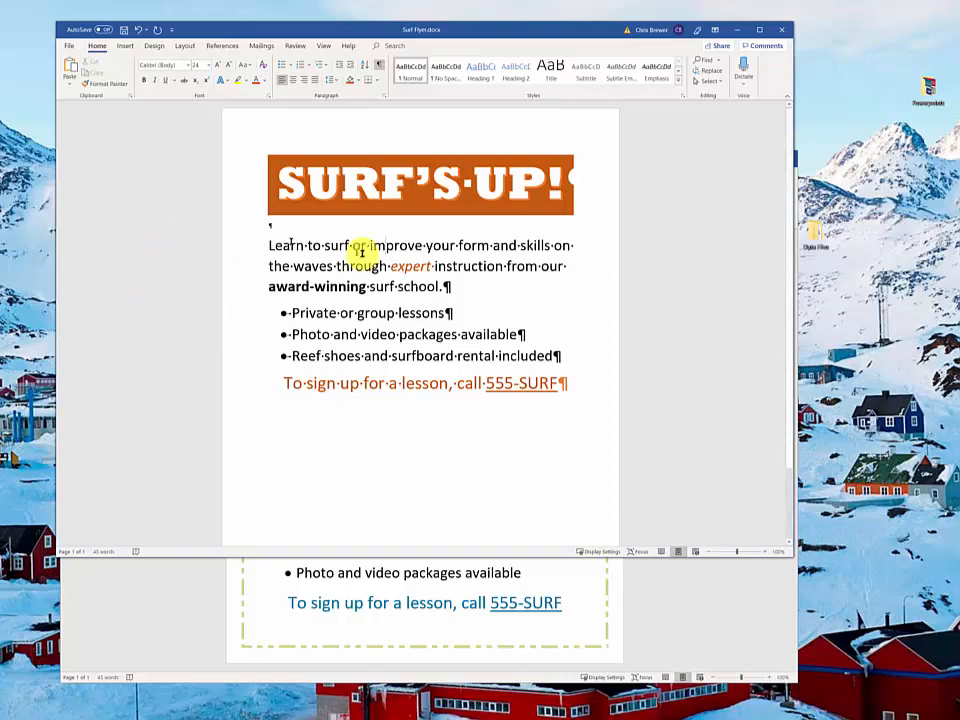
{"action": "left_click", "coordinate": [268, 224]}
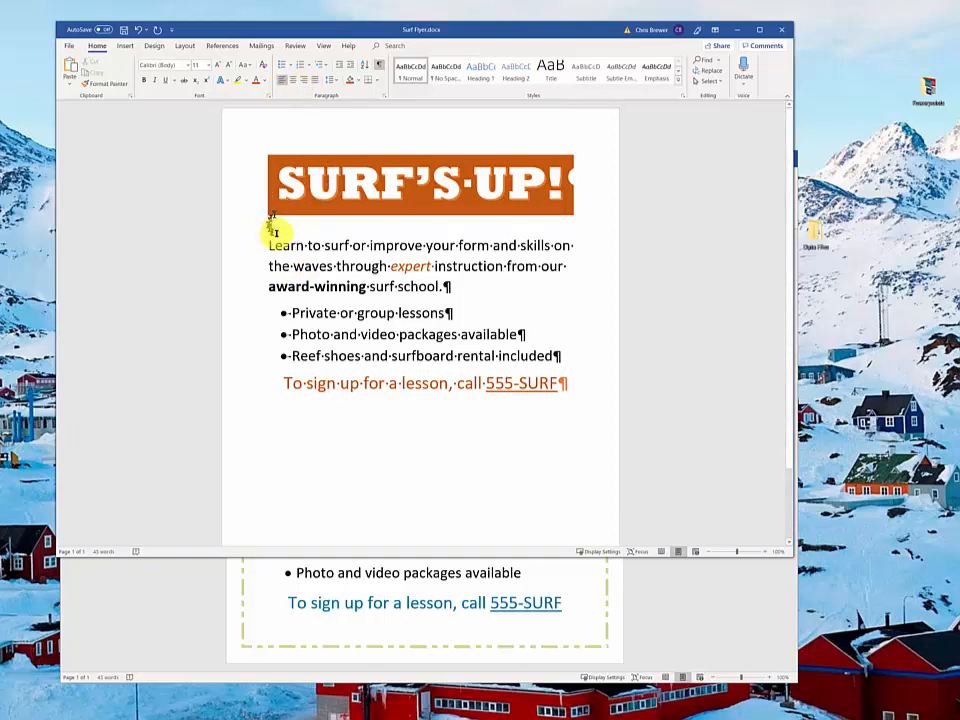
{"action": "left_click", "coordinate": [292, 81]}
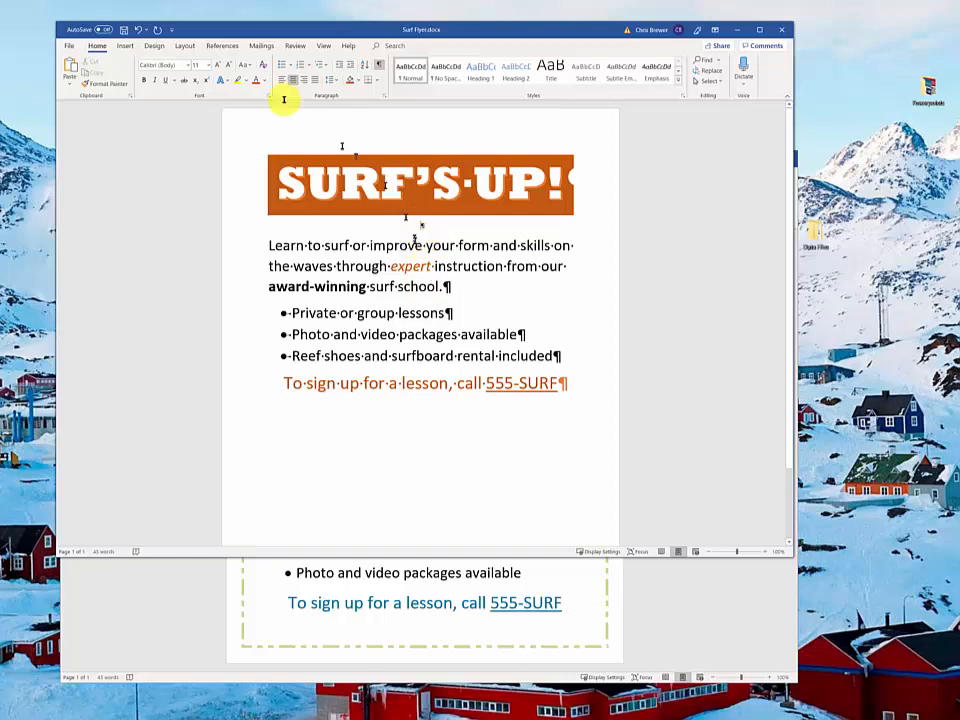
Step: Insert the picture Surfing.jpg from the Downloads folder into the centered empty paragraph
{"action": "left_click", "coordinate": [125, 47]}
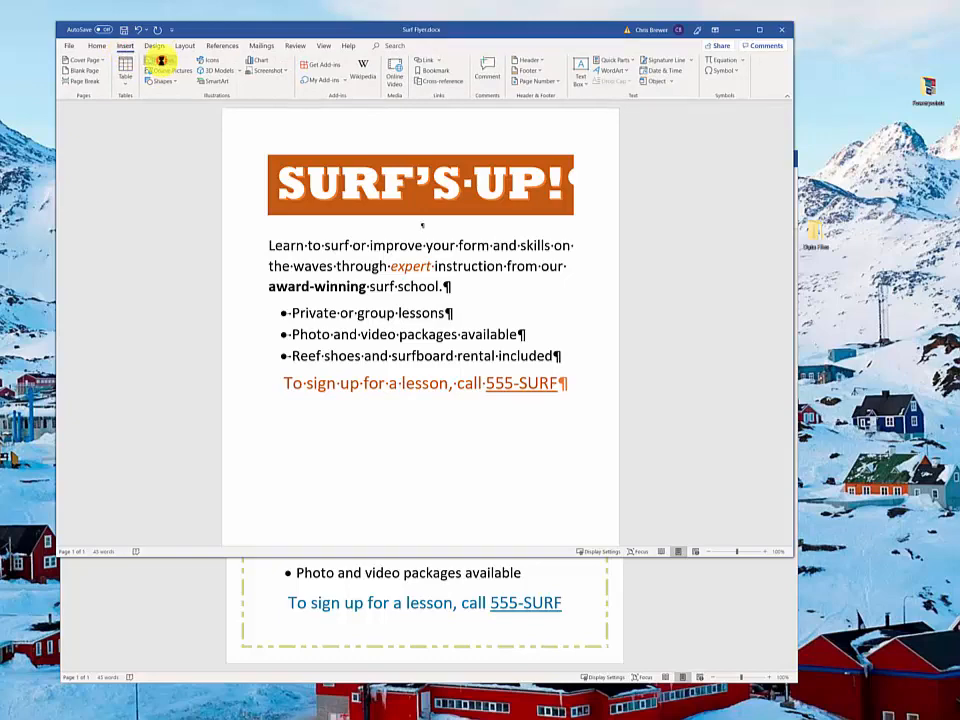
{"action": "left_click", "coordinate": [161, 61]}
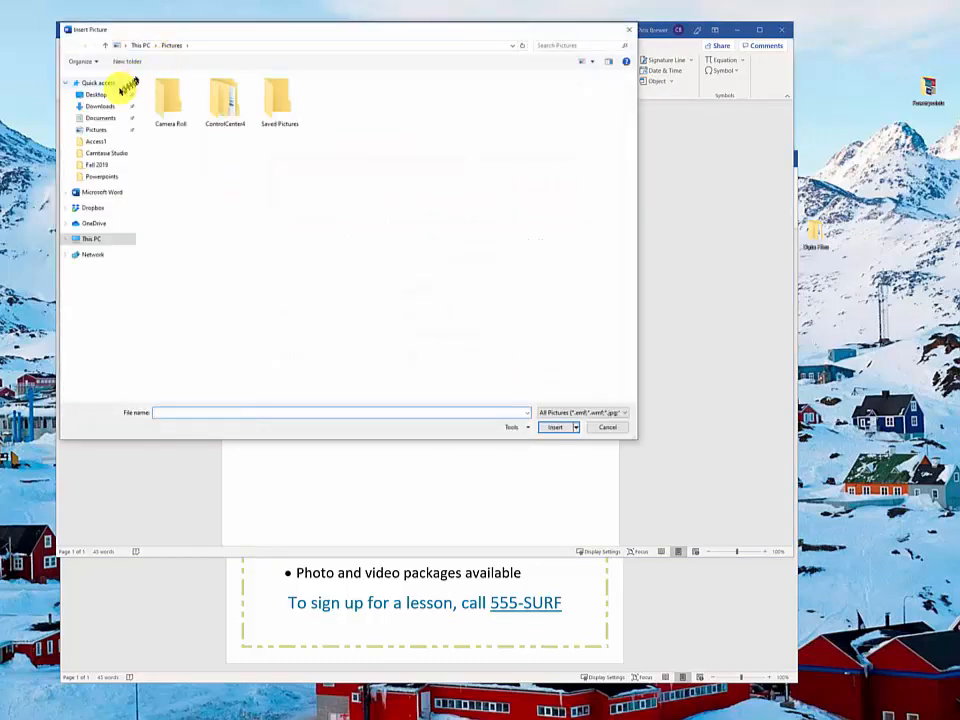
{"action": "left_click", "coordinate": [104, 106]}
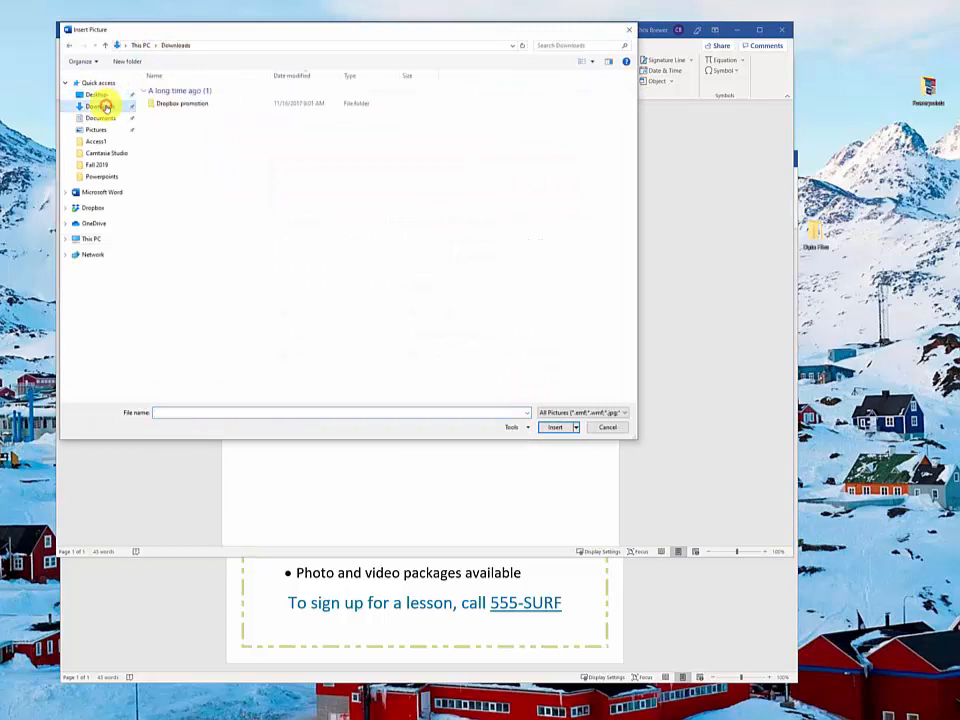
{"action": "left_click", "coordinate": [172, 105]}
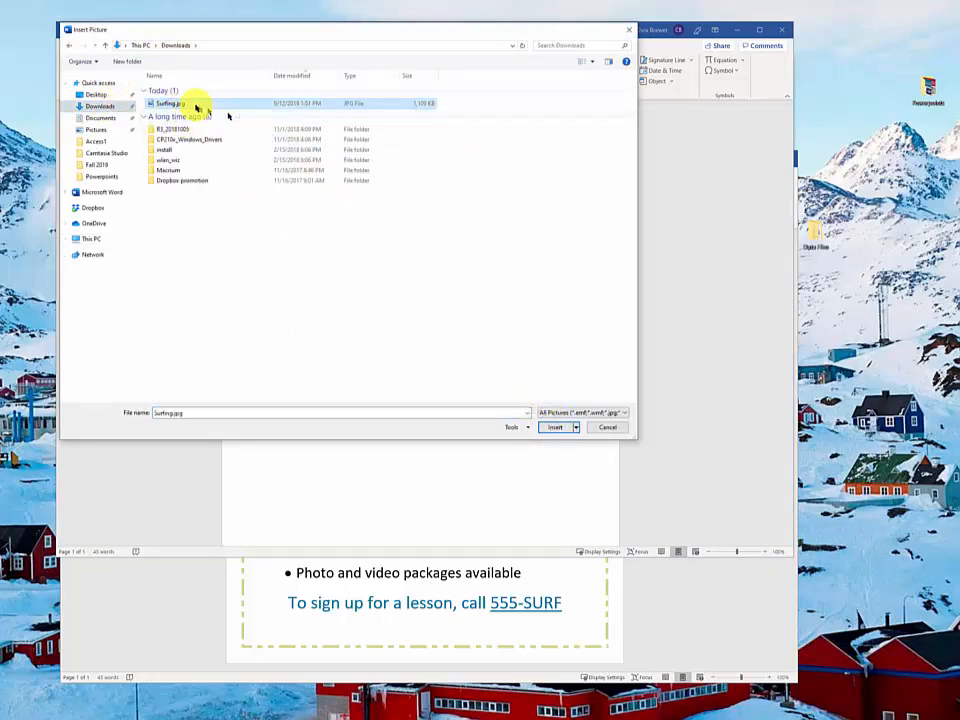
{"action": "left_click", "coordinate": [556, 427]}
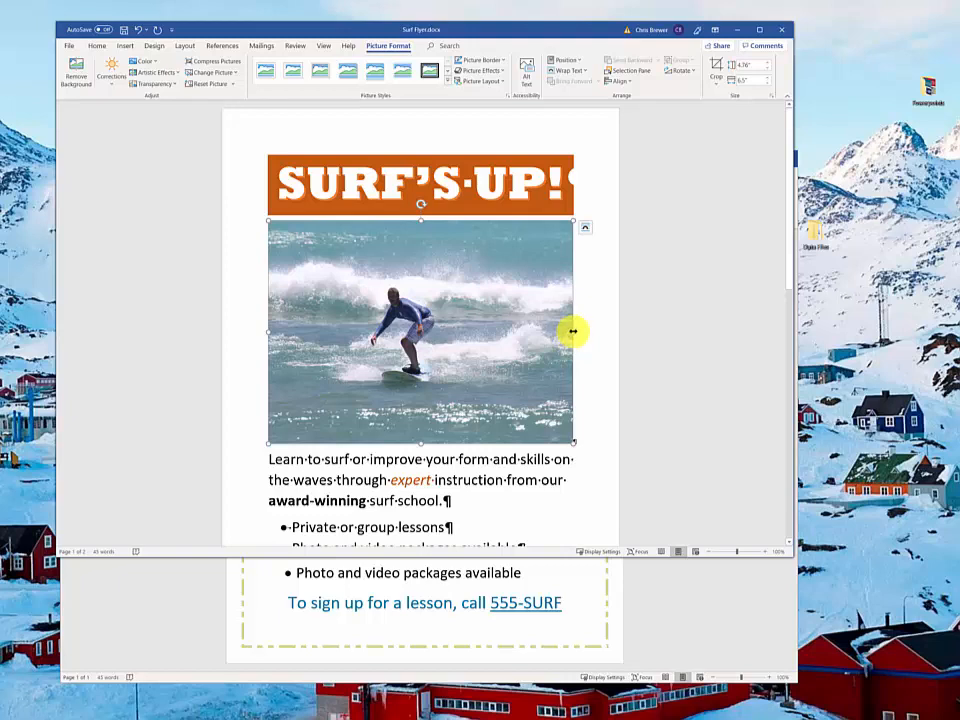
Step: Resize the surfing picture to 3.5" high by 4.44" wide, and try out its rotation
{"action": "mouse_move", "coordinate": [573, 331]}
{"action": "left_mouse_down"}
{"action": "mouse_move", "coordinate": [456, 332]}
{"action": "mouse_move", "coordinate": [557, 332]}
{"action": "left_mouse_up"}
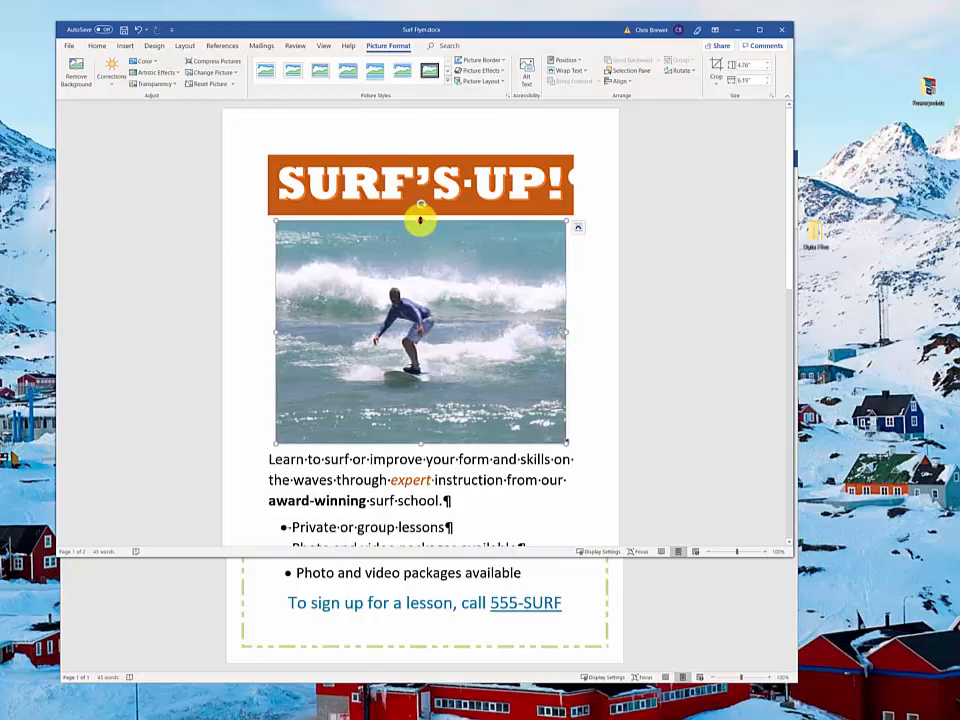
{"action": "mouse_move", "coordinate": [420, 219]}
{"action": "left_mouse_down"}
{"action": "mouse_move", "coordinate": [416, 326]}
{"action": "mouse_move", "coordinate": [414, 214]}
{"action": "left_mouse_up"}
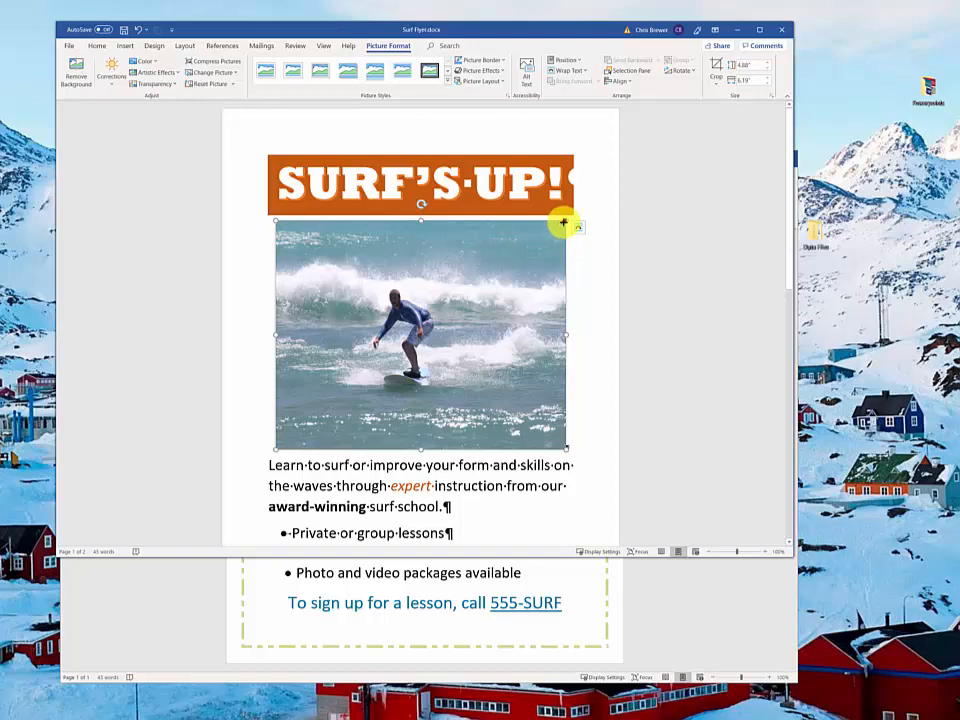
{"action": "left_click_drag", "start_coordinate": [564, 222], "coordinate": [498, 268]}
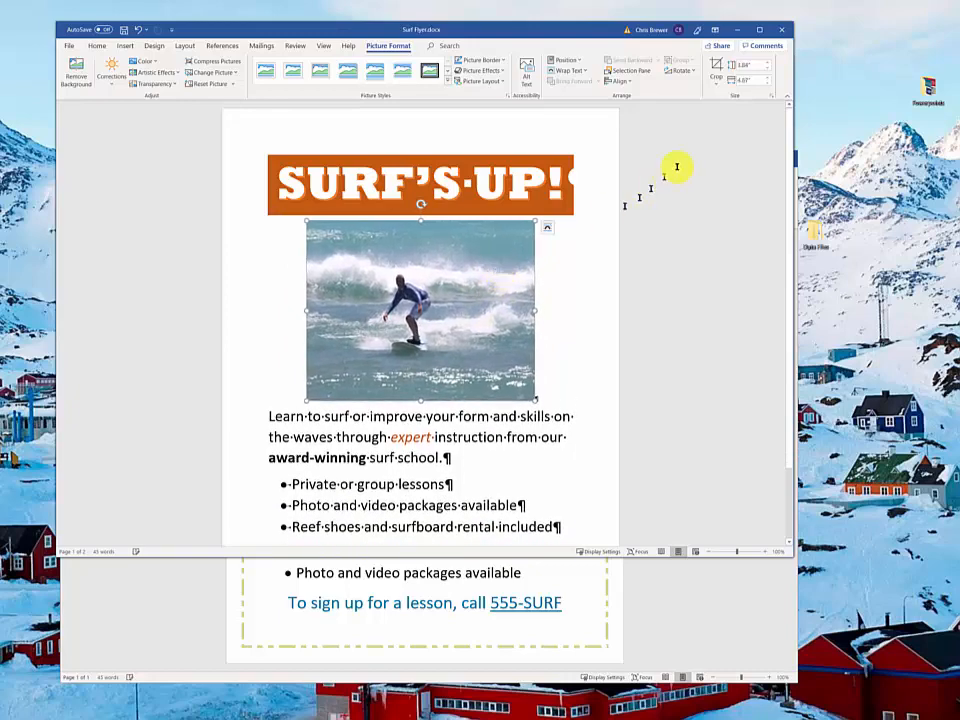
{"action": "left_click", "coordinate": [767, 69]}
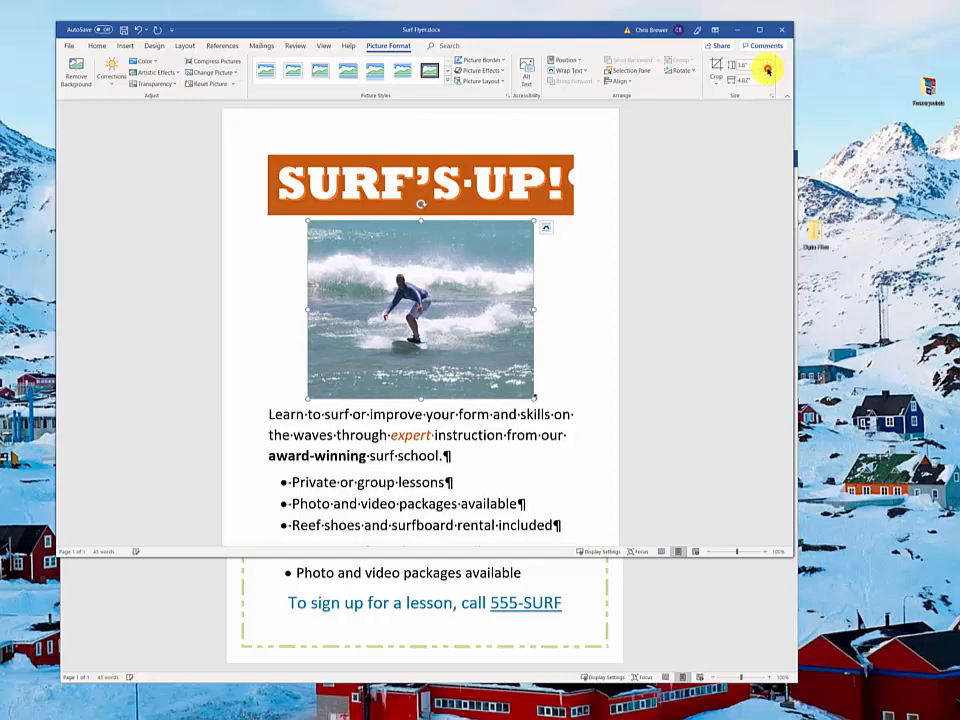
{"action": "left_click", "coordinate": [767, 69]}
{"action": "left_click", "coordinate": [767, 69]}
{"action": "left_click", "coordinate": [767, 69]}
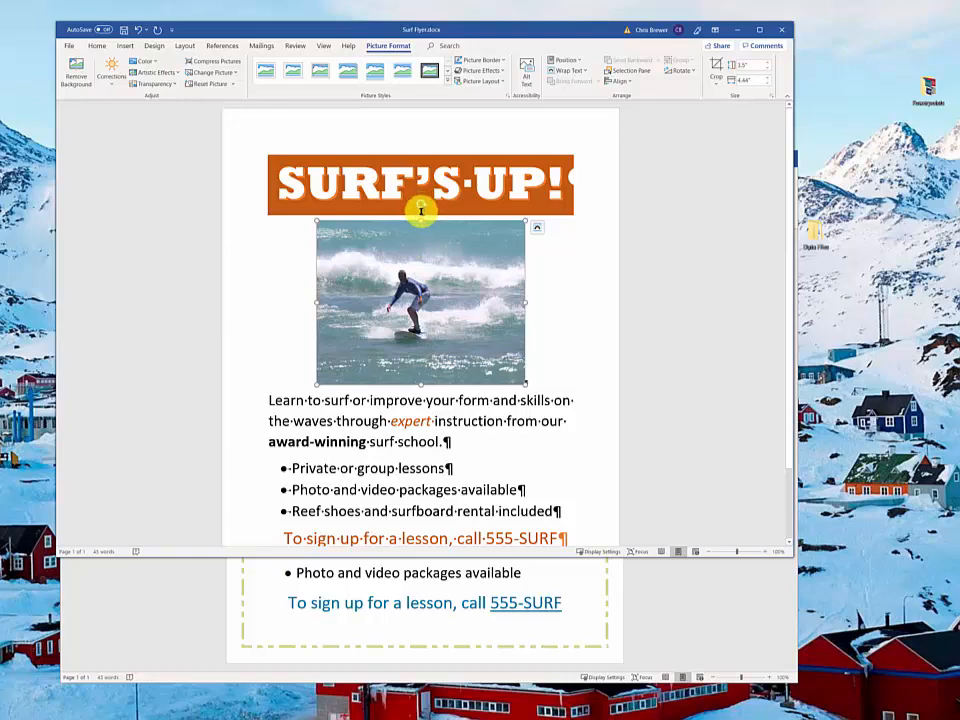
{"action": "left_click_drag", "start_coordinate": [420, 202], "coordinate": [417, 262]}
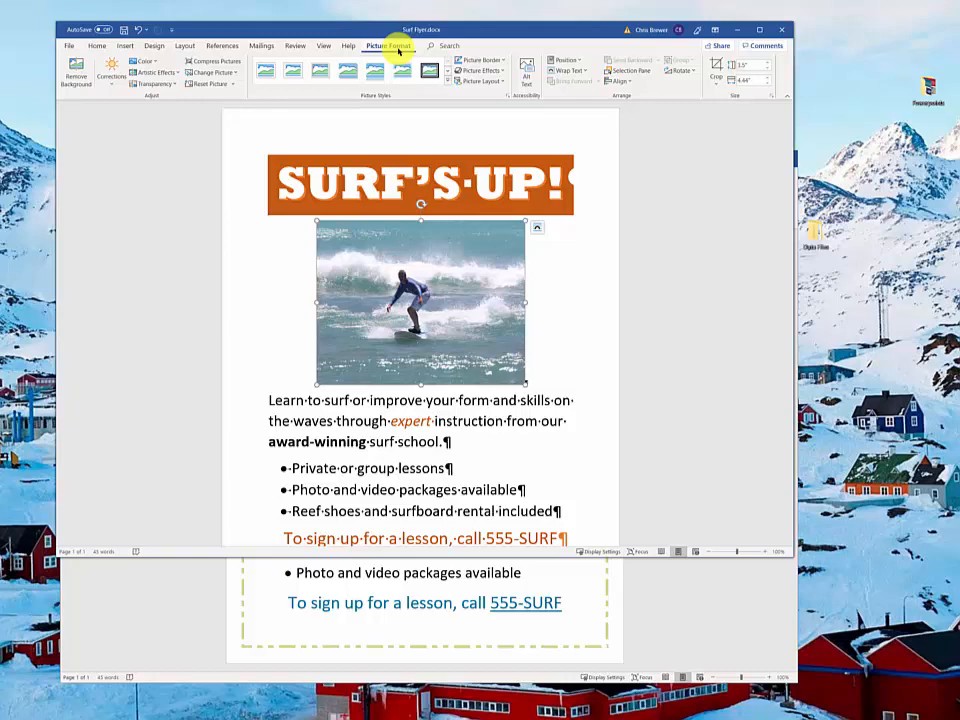
Step: Zoom in on the surfing picture in Surf Flyer Done.docx and examine its oval shape, edge bevel and glow
{"action": "left_click", "coordinate": [129, 632]}
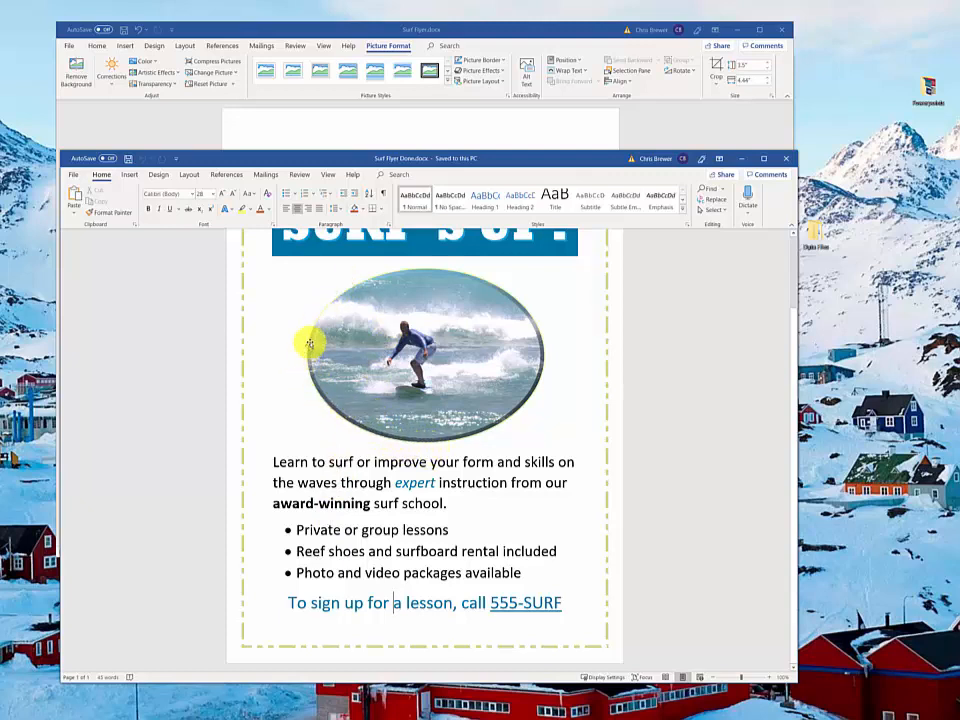
{"action": "left_click", "coordinate": [769, 679]}
{"action": "left_click", "coordinate": [769, 679]}
{"action": "left_click", "coordinate": [769, 679]}
{"action": "left_click", "coordinate": [769, 679]}
{"action": "left_click", "coordinate": [770, 679]}
{"action": "left_click", "coordinate": [770, 679]}
{"action": "left_click", "coordinate": [770, 679]}
{"action": "left_click", "coordinate": [770, 679]}
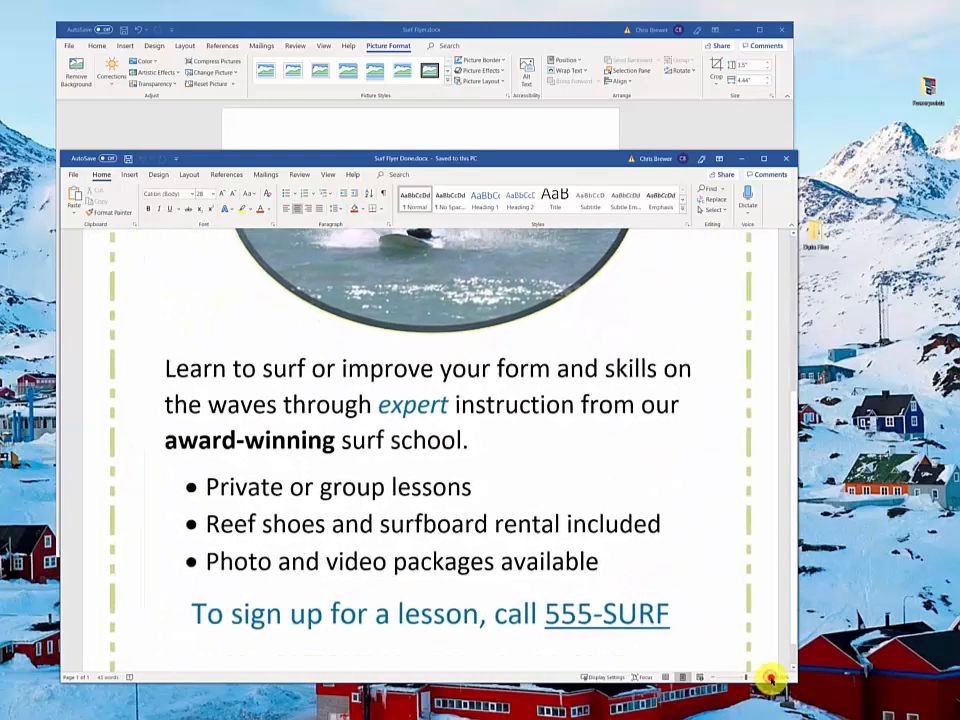
{"action": "left_click", "coordinate": [770, 679]}
{"action": "left_click_drag", "start_coordinate": [474, 326], "coordinate": [471, 392]}
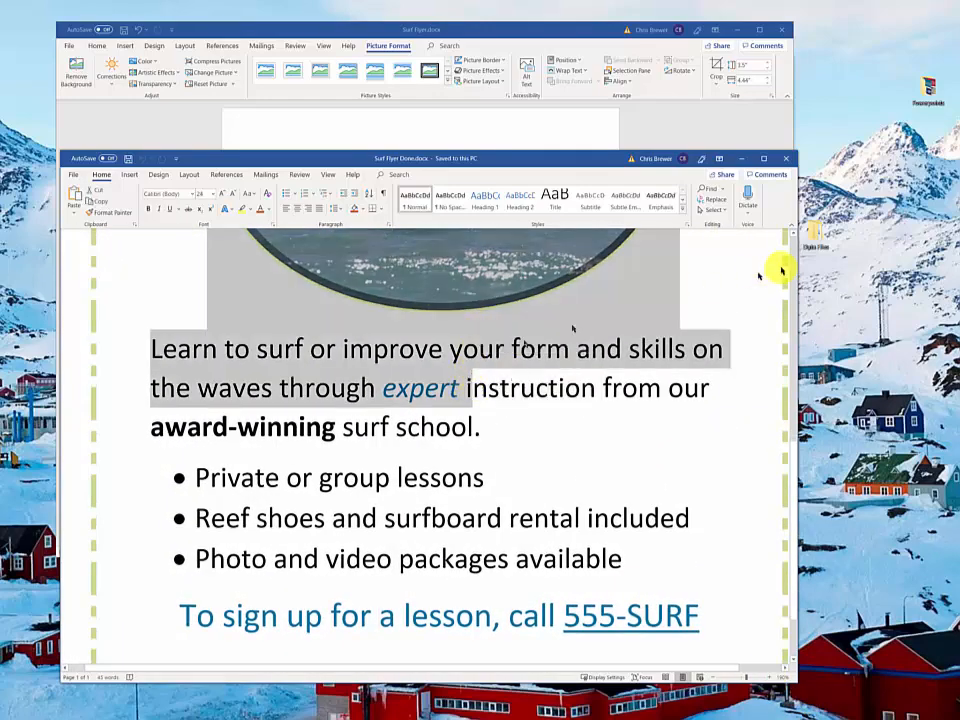
{"action": "scroll", "coordinate": [795, 283], "scroll_direction": "up", "scroll_amount": 4}
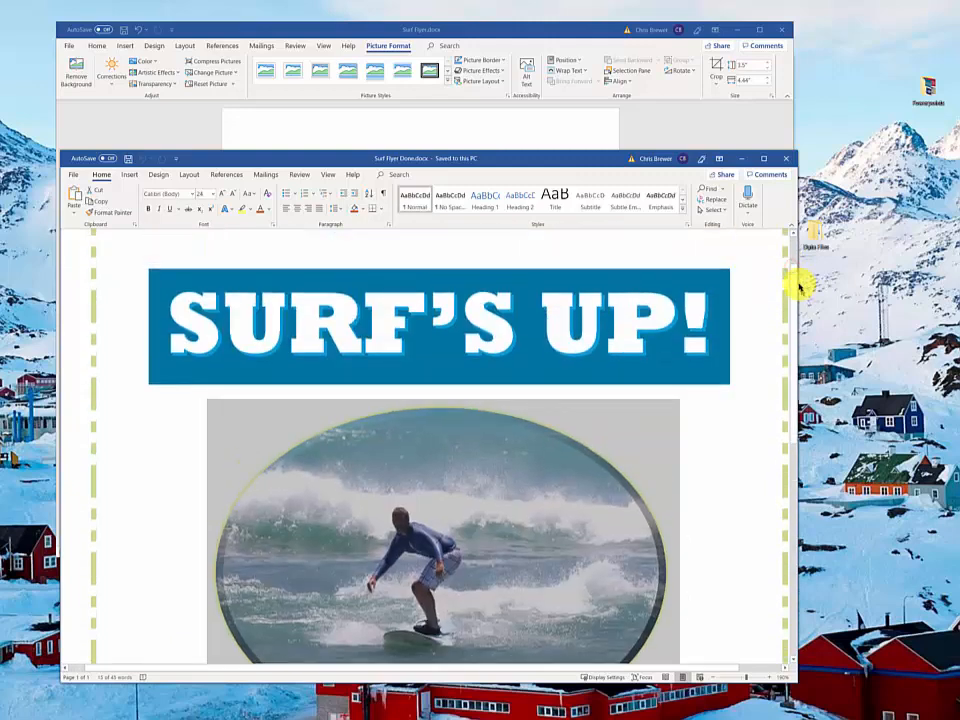
{"action": "left_click", "coordinate": [770, 679]}
{"action": "left_click", "coordinate": [768, 679]}
{"action": "left_click", "coordinate": [767, 679]}
{"action": "left_click", "coordinate": [766, 679]}
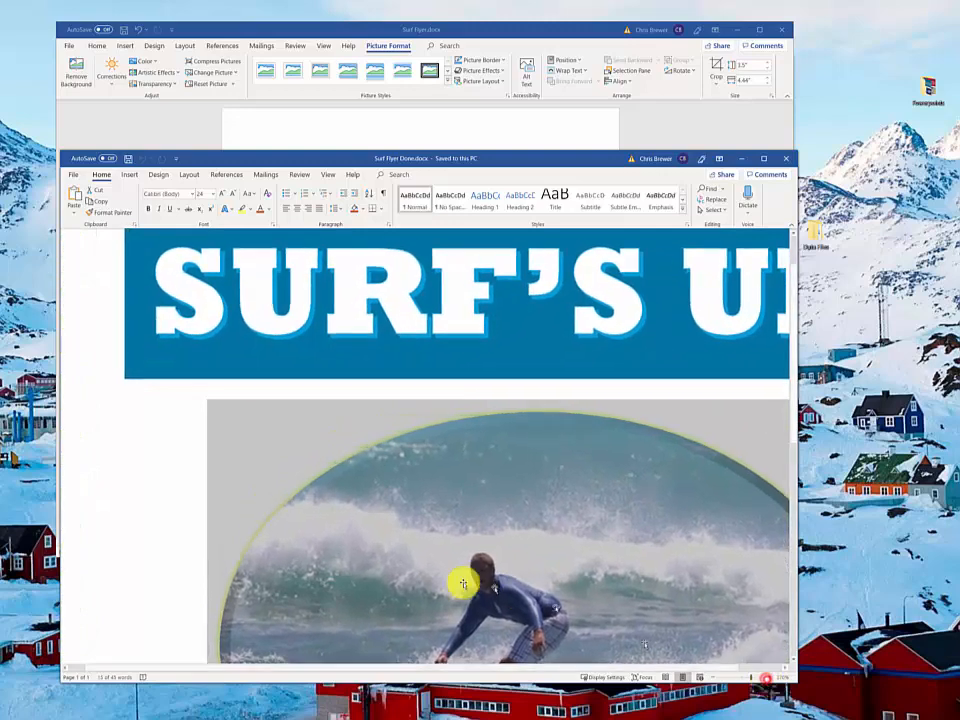
{"action": "left_click", "coordinate": [399, 542]}
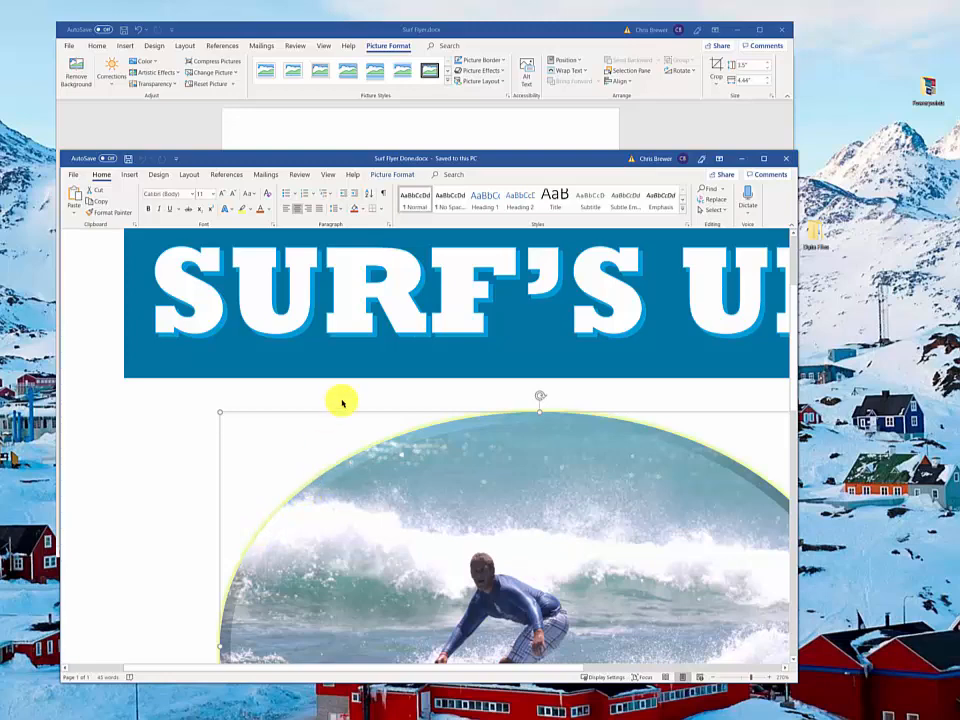
Step: Switch back to Surf Flyer.docx and apply the Soft Edge Oval picture style to the surfing picture
{"action": "left_click", "coordinate": [371, 122]}
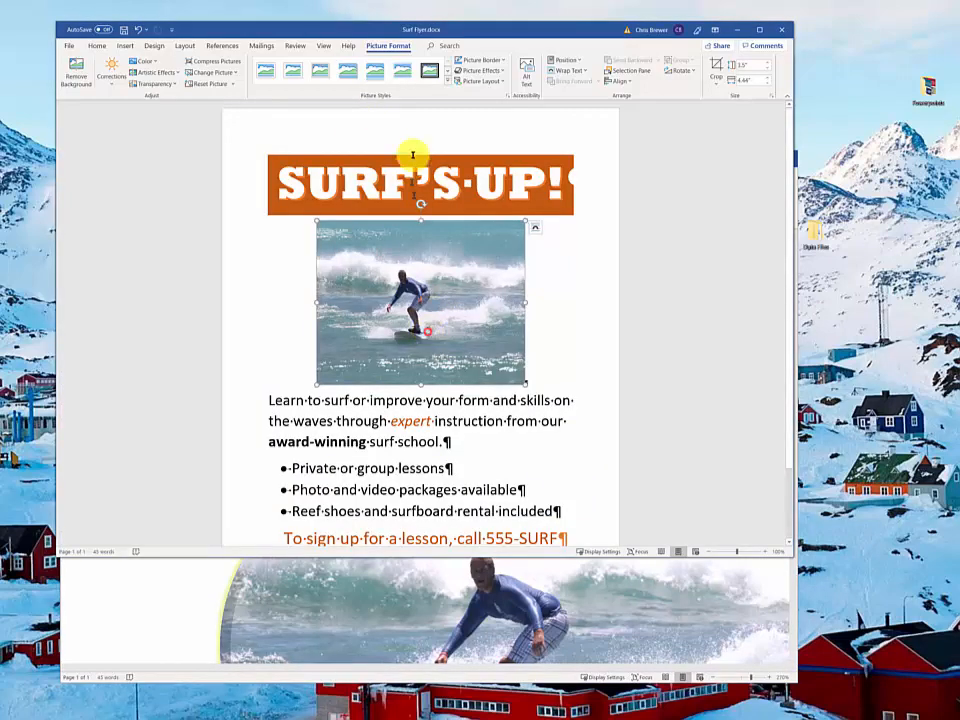
{"action": "left_click", "coordinate": [446, 80]}
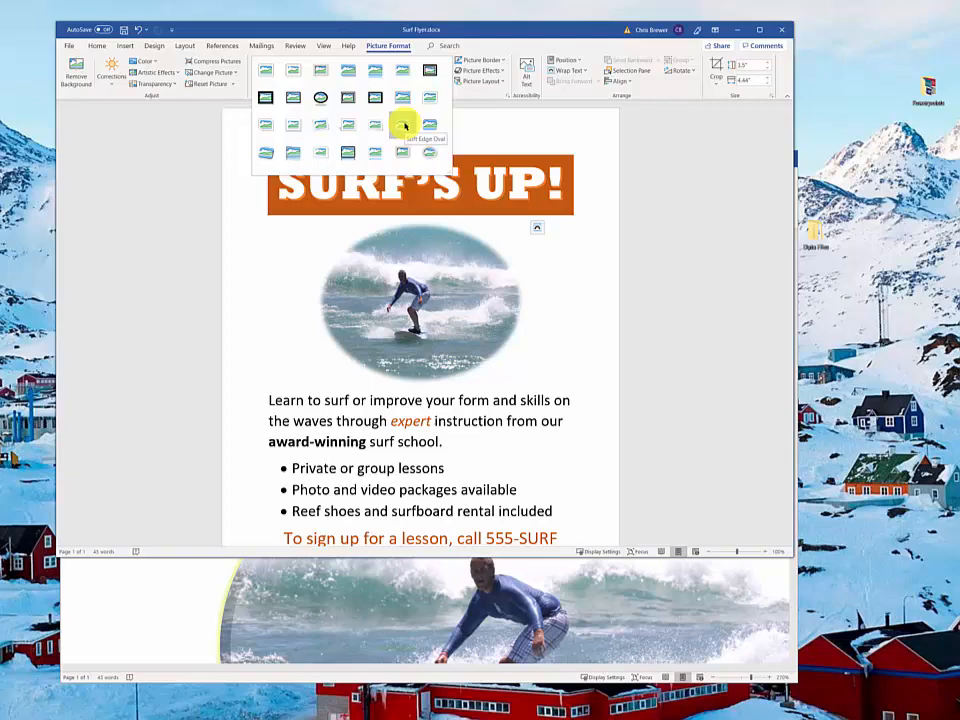
{"action": "left_click", "coordinate": [404, 125]}
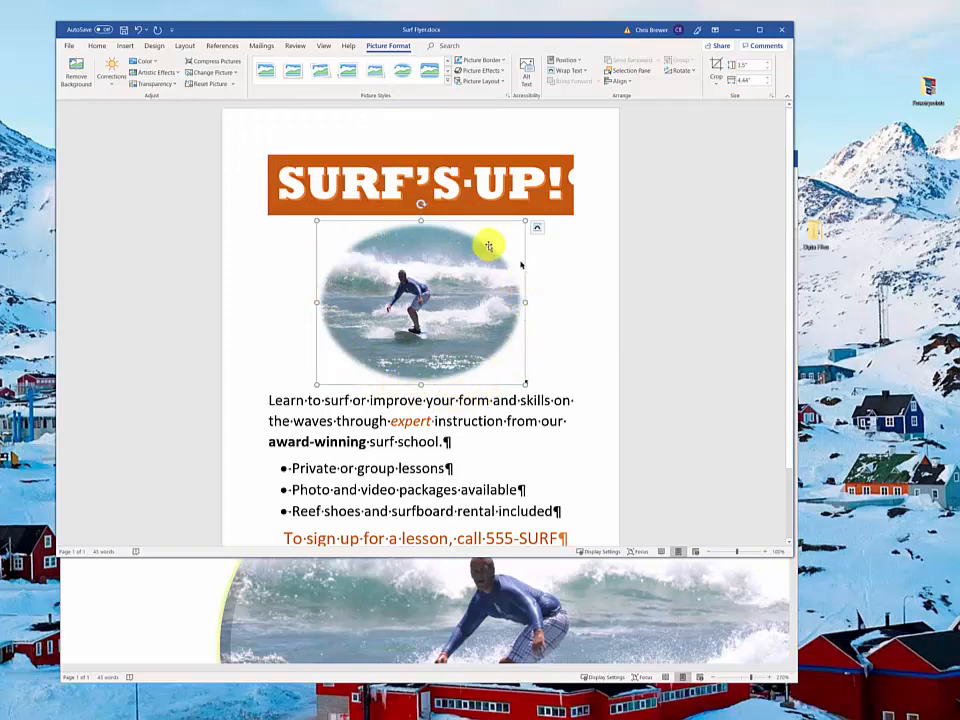
Step: Give the surfing picture an Angle bevel and a green glow from the second row of glow variations
{"action": "left_click", "coordinate": [494, 78]}
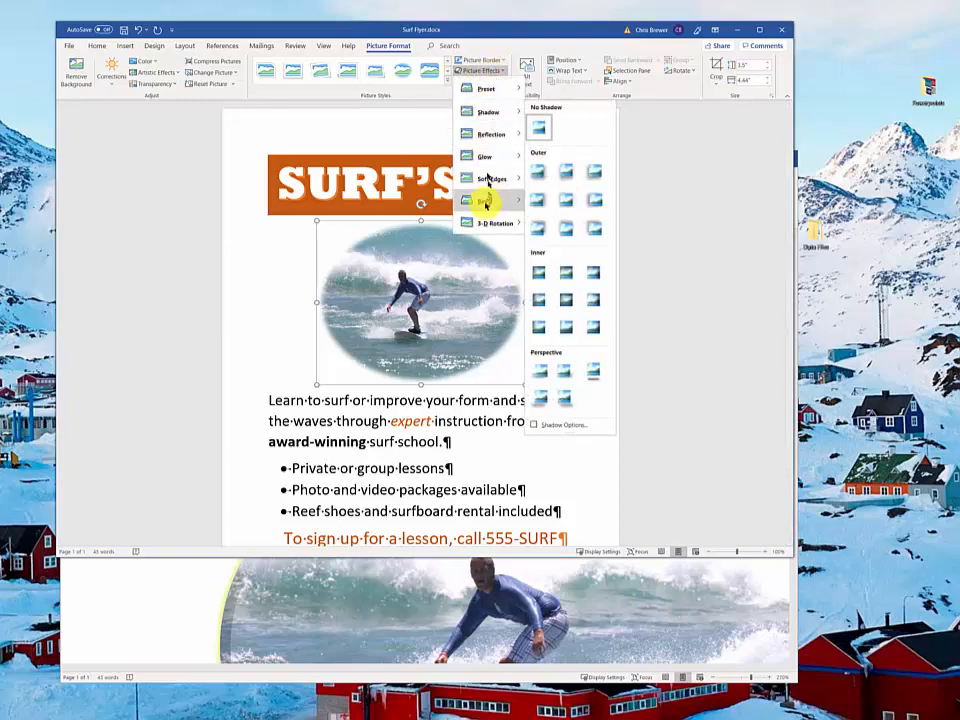
{"action": "mouse_move", "coordinate": [484, 203]}
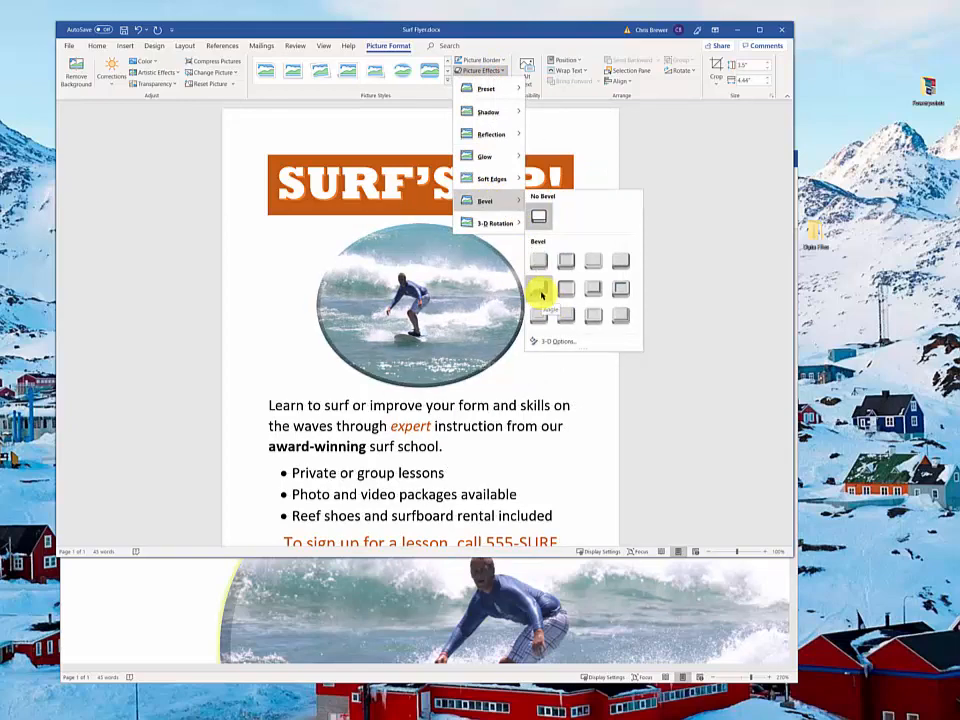
{"action": "left_click", "coordinate": [540, 292]}
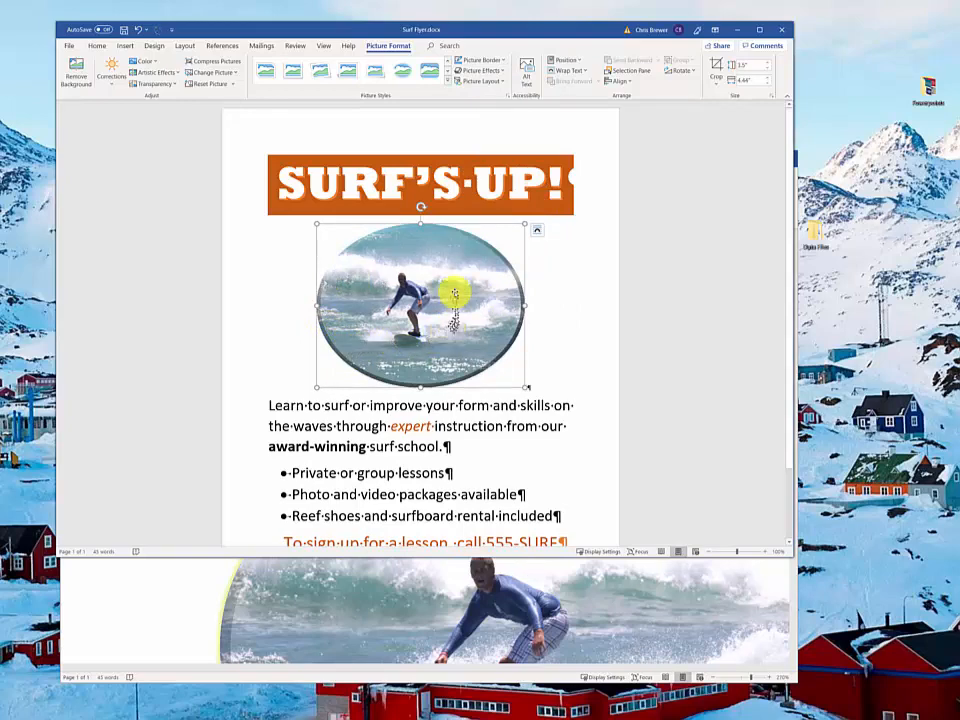
{"action": "left_click", "coordinate": [477, 72]}
{"action": "mouse_move", "coordinate": [482, 160]}
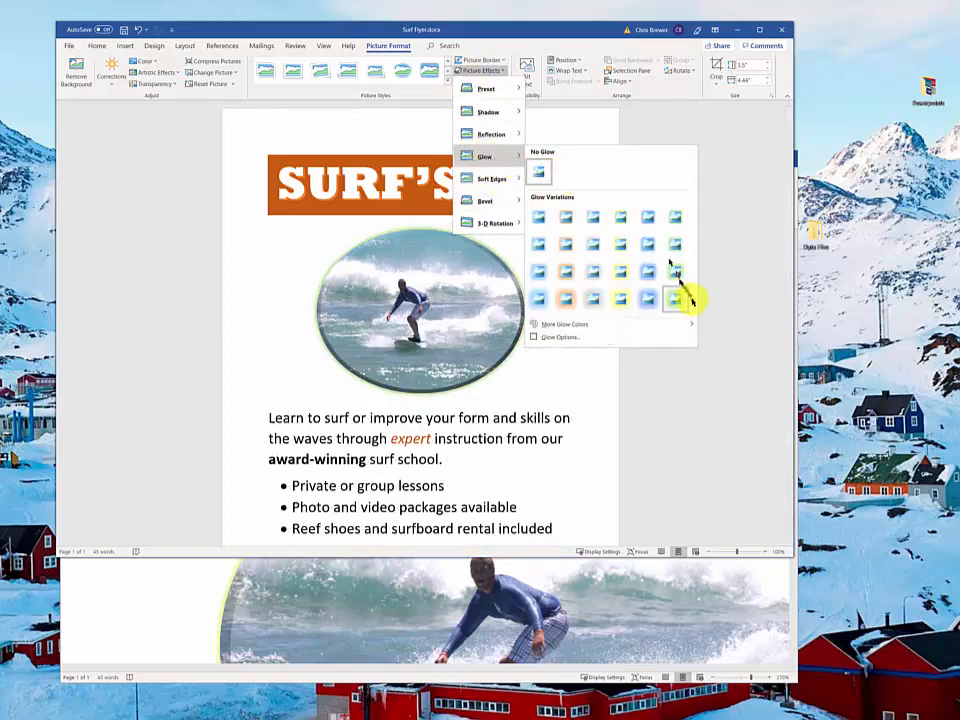
{"action": "left_click", "coordinate": [675, 247]}
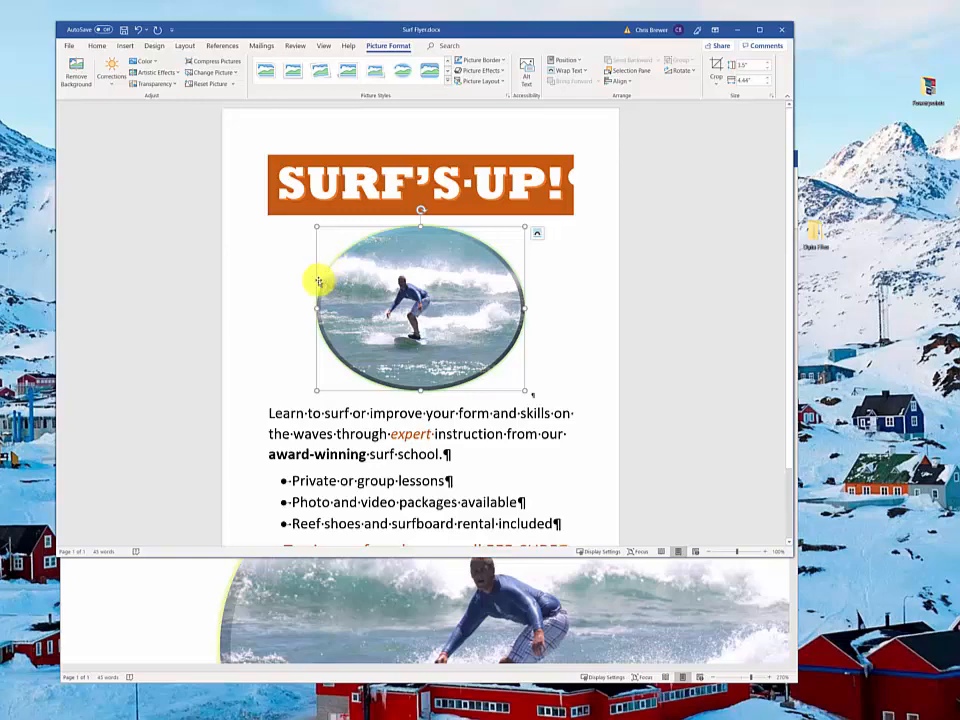
Step: Switch to Surf Flyer Done.docx, return its zoom to 100%, and examine the finished flyer's overall layout and page border
{"action": "left_click", "coordinate": [156, 626]}
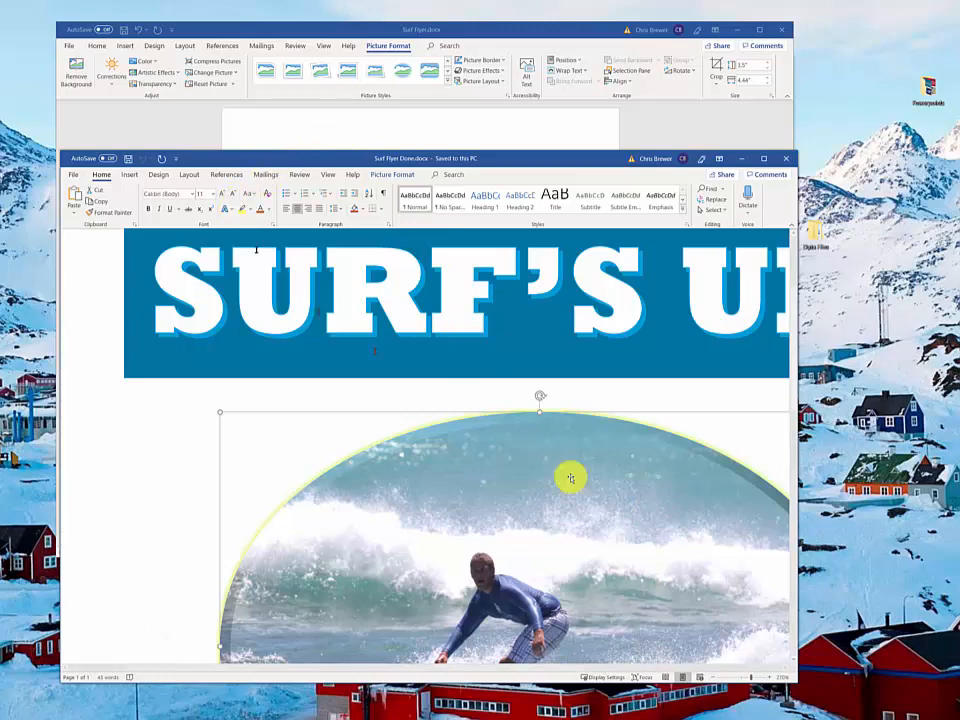
{"action": "left_click", "coordinate": [716, 679]}
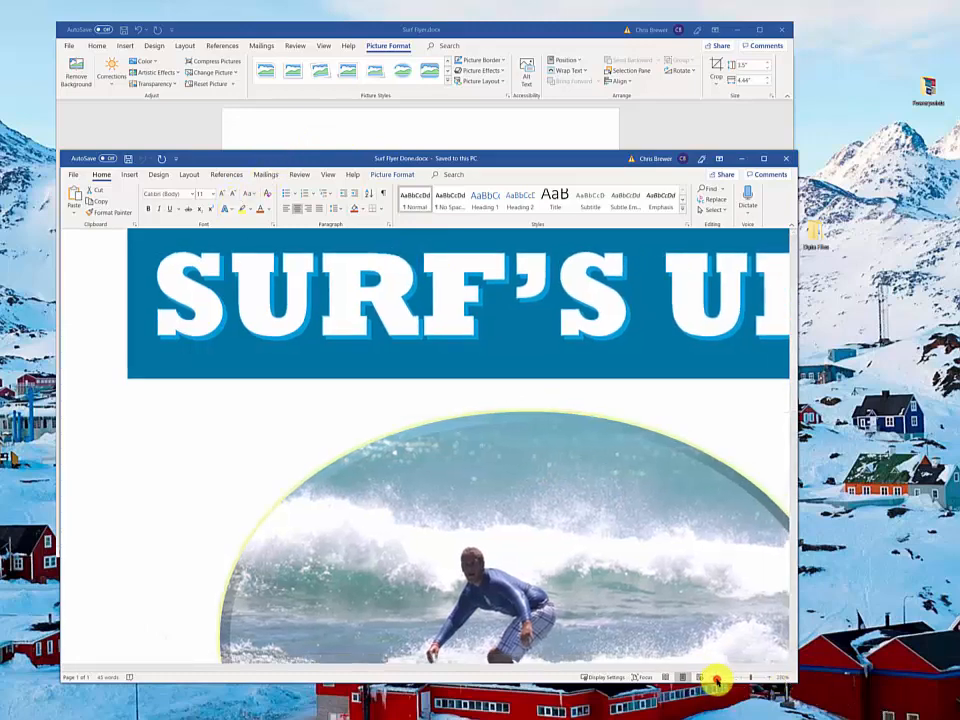
{"action": "left_click", "coordinate": [768, 679]}
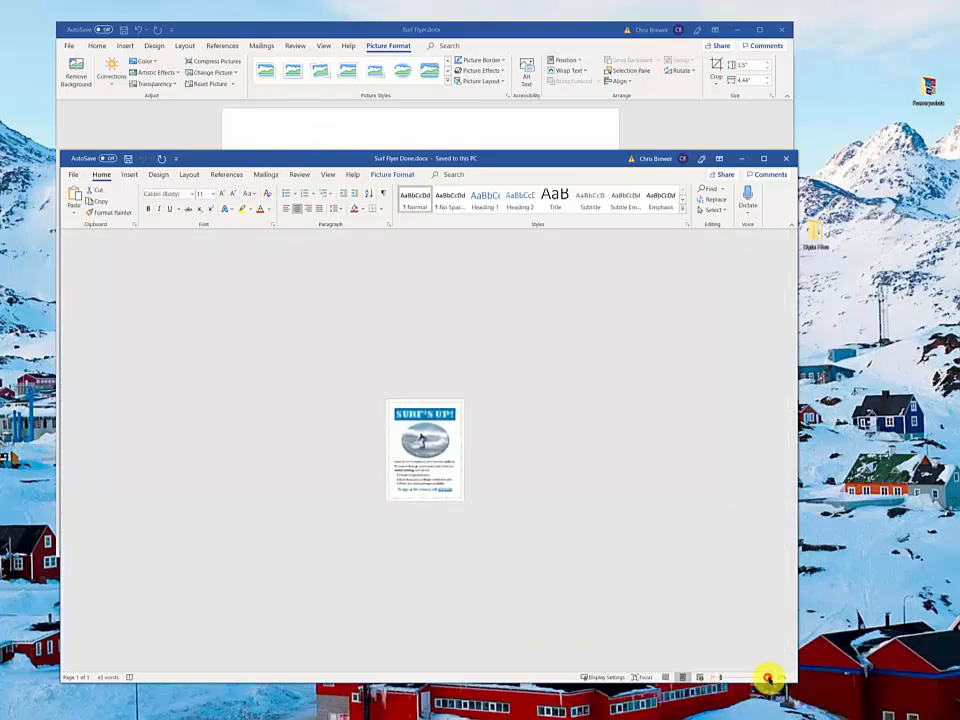
{"action": "left_click", "coordinate": [769, 679]}
{"action": "left_click", "coordinate": [770, 679]}
{"action": "left_click", "coordinate": [772, 679]}
{"action": "left_click", "coordinate": [773, 679]}
{"action": "left_click", "coordinate": [774, 680]}
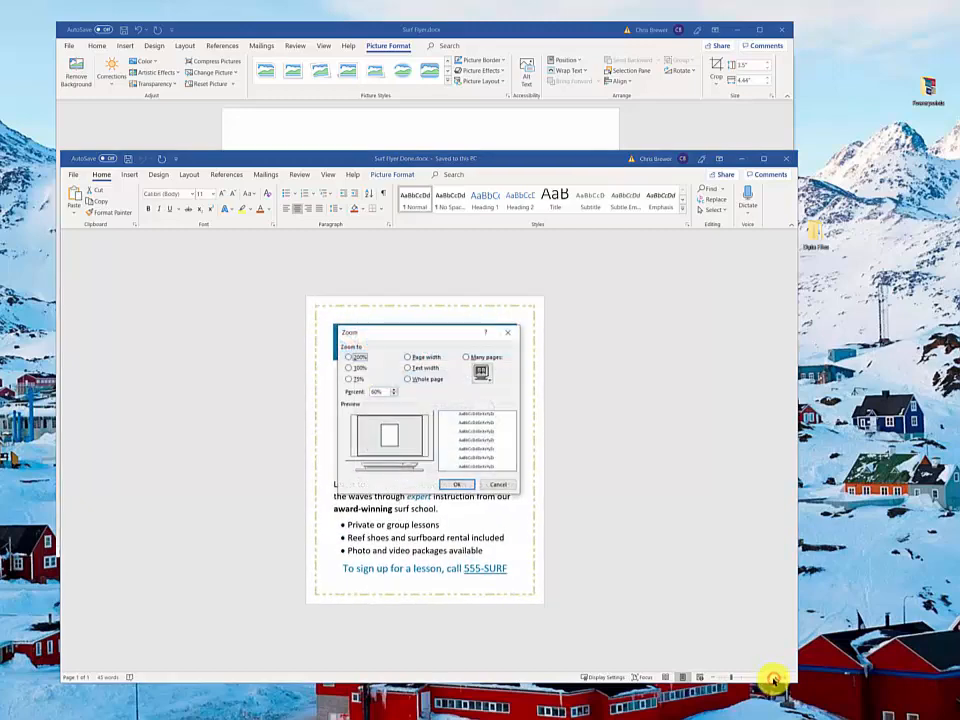
{"action": "left_click", "coordinate": [491, 486]}
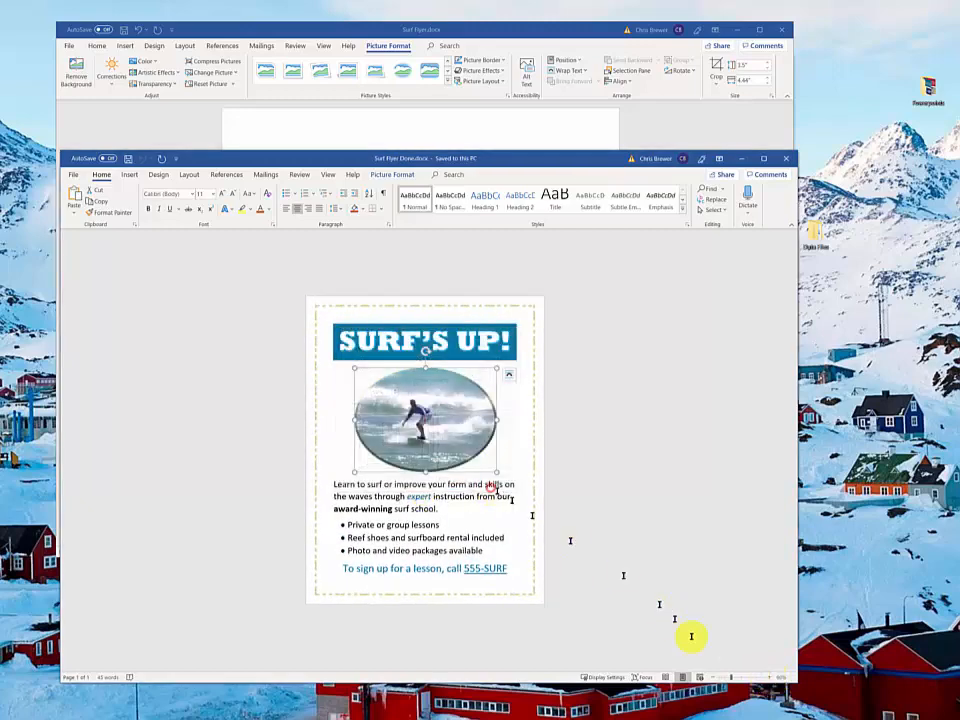
{"action": "left_click", "coordinate": [769, 678]}
{"action": "left_click", "coordinate": [769, 678]}
{"action": "left_click", "coordinate": [769, 678]}
{"action": "left_click", "coordinate": [769, 678]}
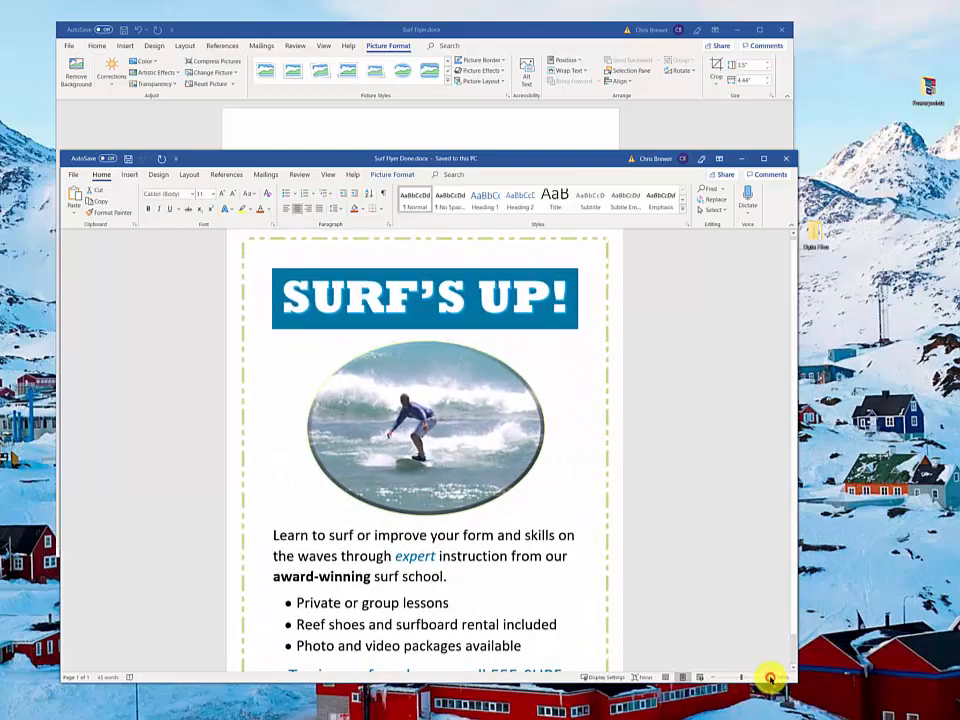
{"action": "left_click", "coordinate": [392, 386]}
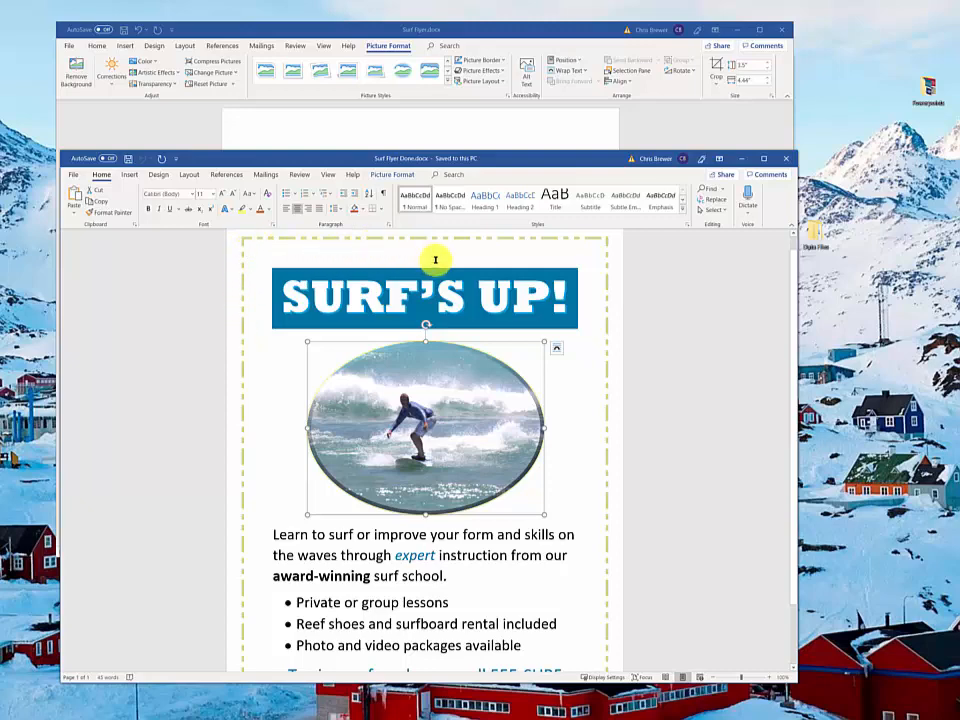
Step: Switch back to Surf Flyer.docx and open the page border settings for the document
{"action": "left_click", "coordinate": [586, 125]}
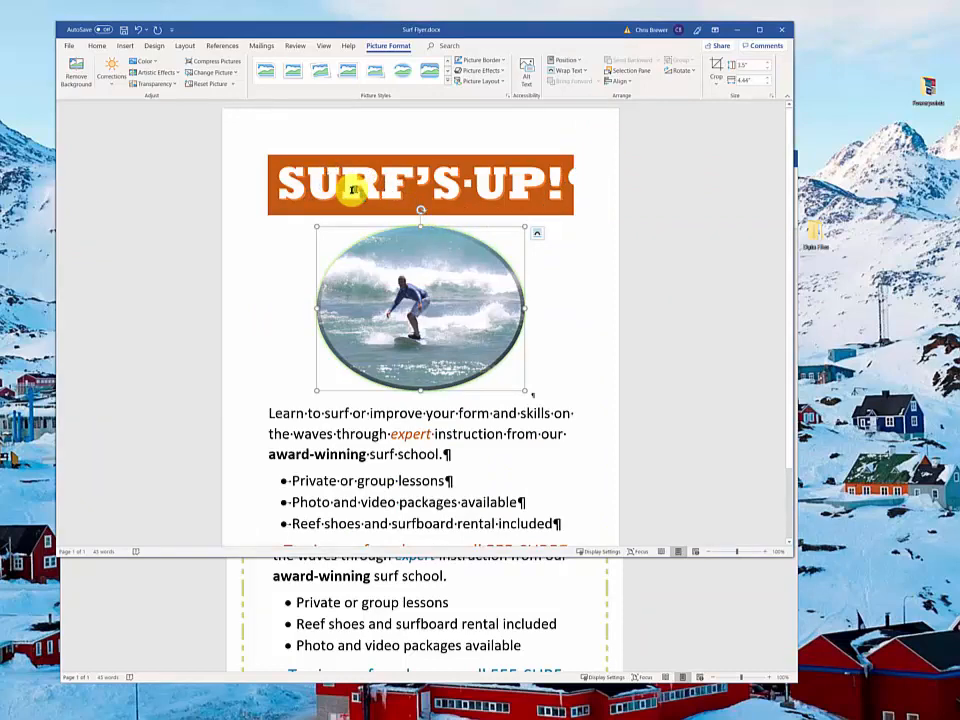
{"action": "left_click", "coordinate": [154, 46]}
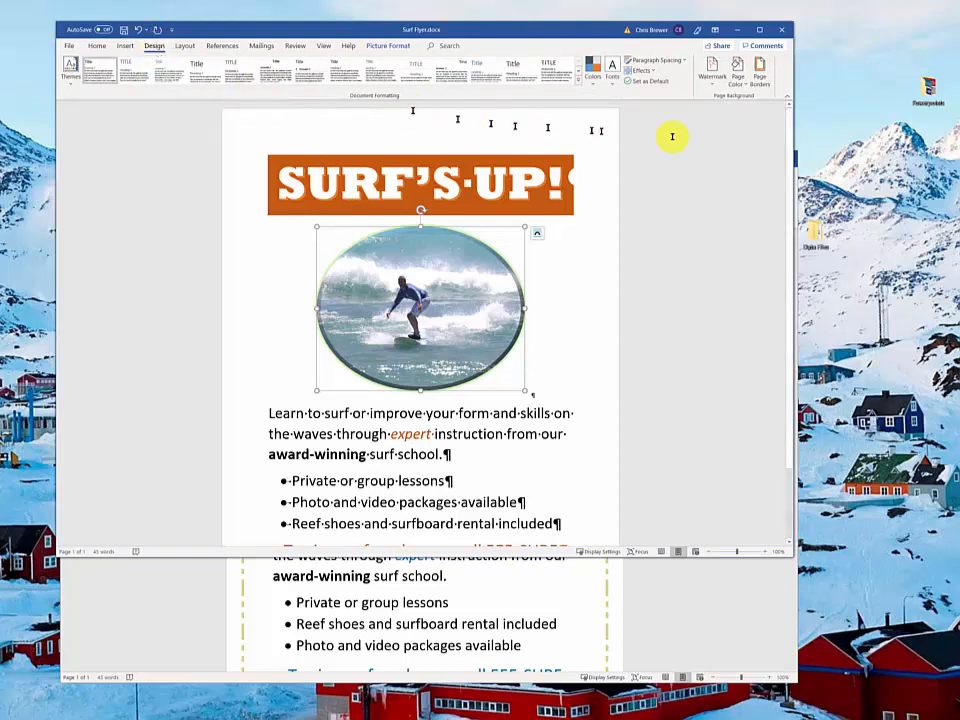
{"action": "left_click", "coordinate": [762, 80]}
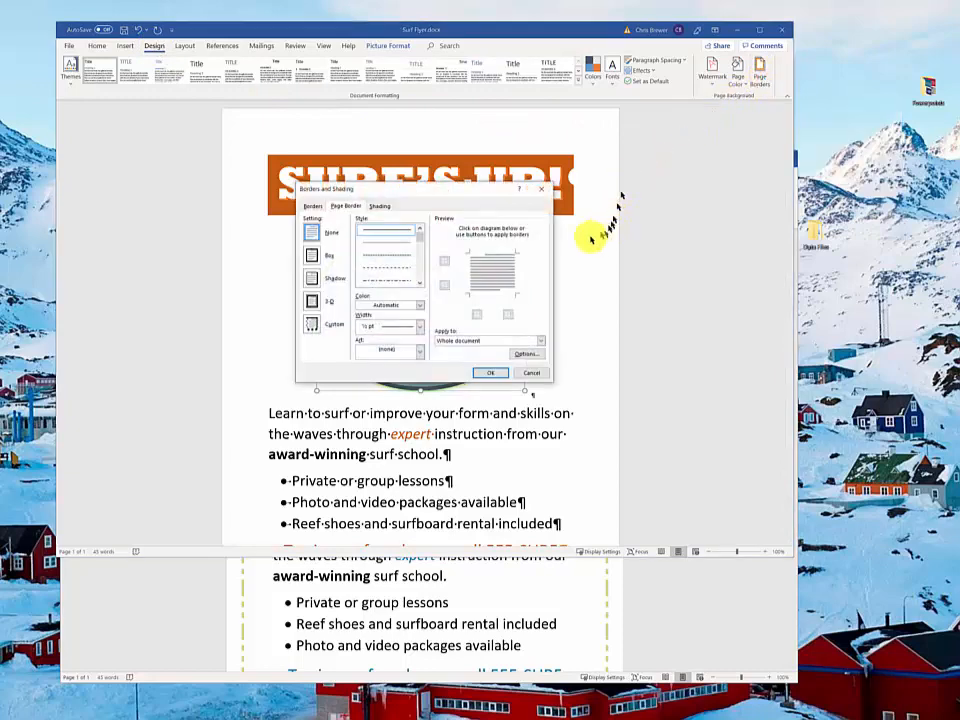